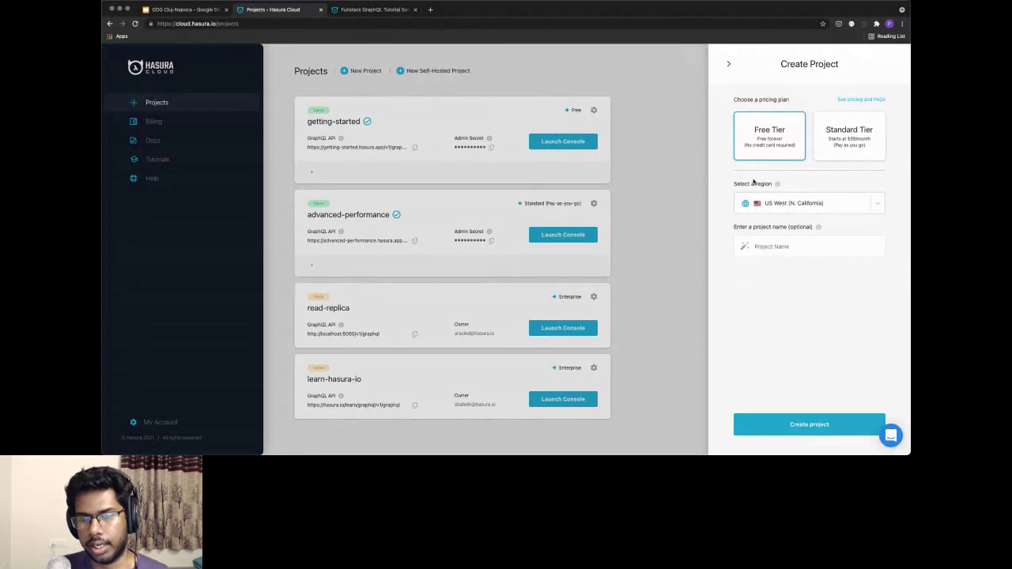
# Name the new free-tier project gdg-dev and create it in the US West (N. California) region.
pyautogui.click(780, 246)
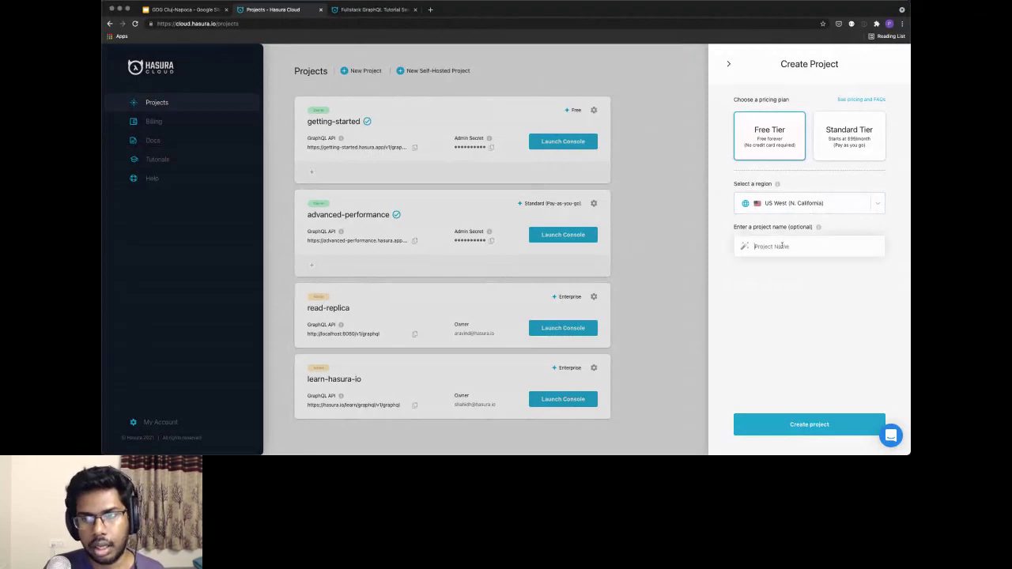
pyautogui.write('gd')
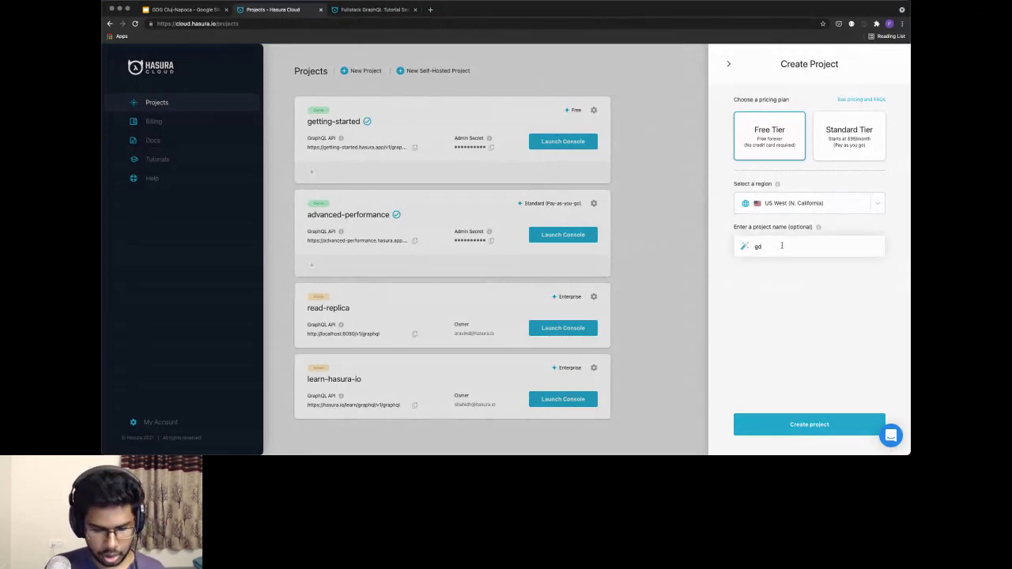
pyautogui.write('g-dev')
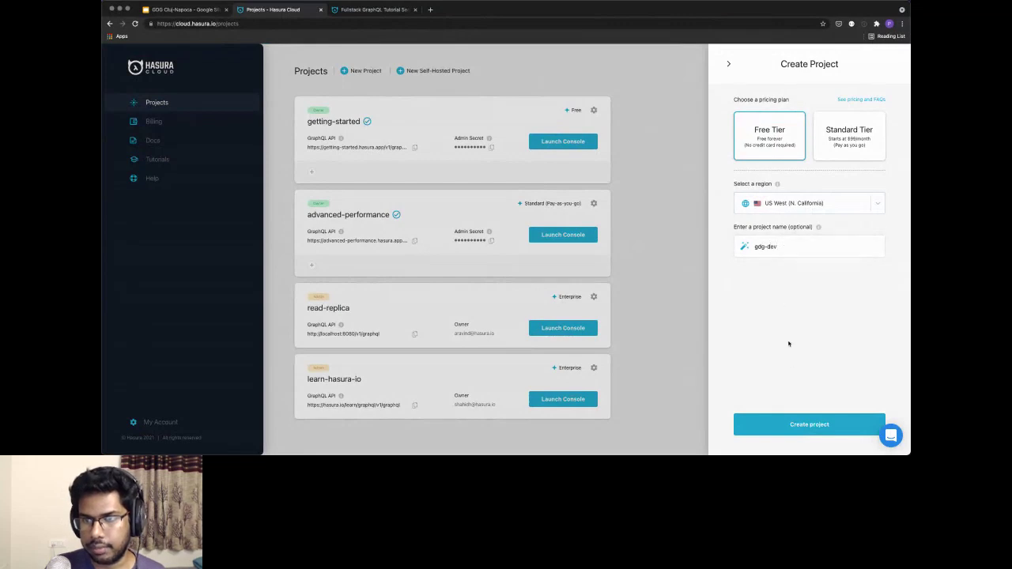
pyautogui.click(789, 425)
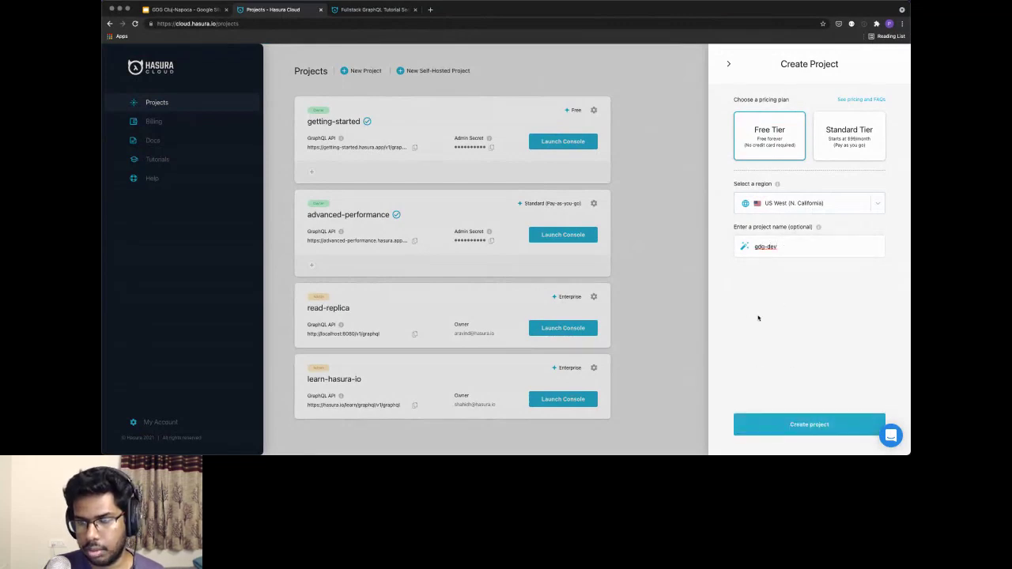
pyautogui.click(792, 425)
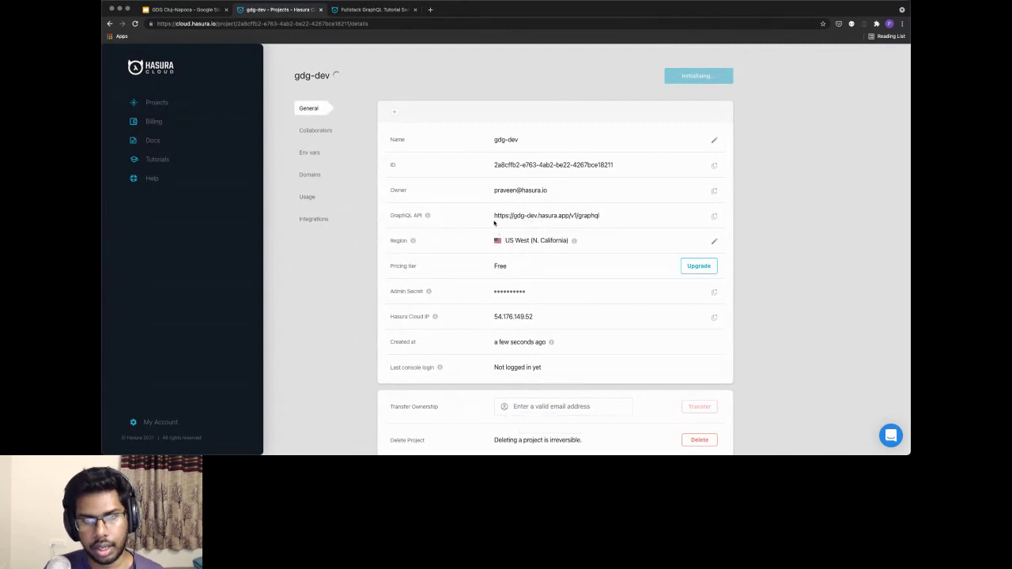
# Highlight the gdg-dev project's GraphQL API address, launch its console and permanently dismiss the getting-started guide.
pyautogui.moveTo(502, 216); pyautogui.dragTo(603, 219)
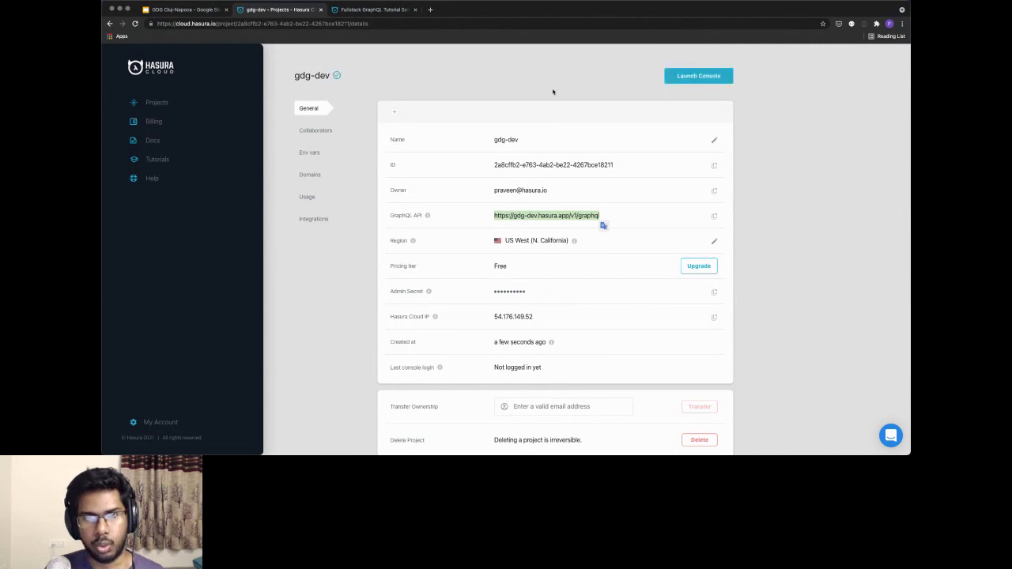
pyautogui.click(699, 76)
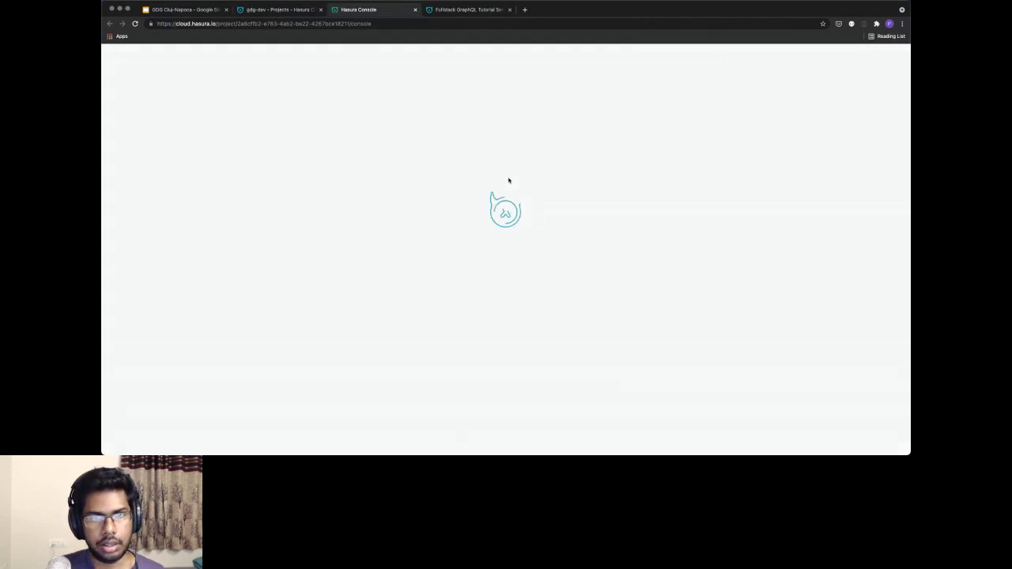
pyautogui.press('super+equal')
pyautogui.press('super+equal')
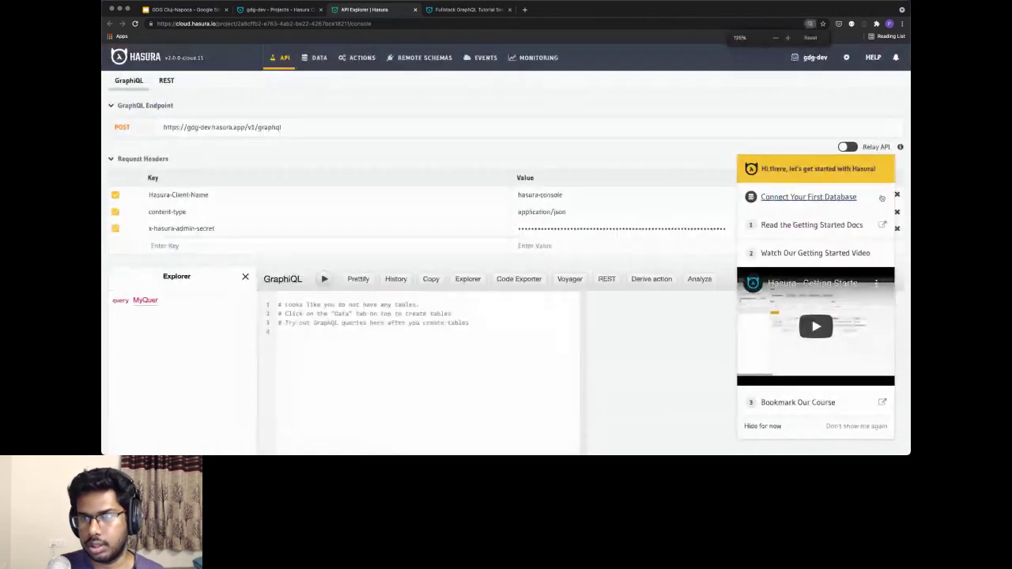
pyautogui.click(856, 425)
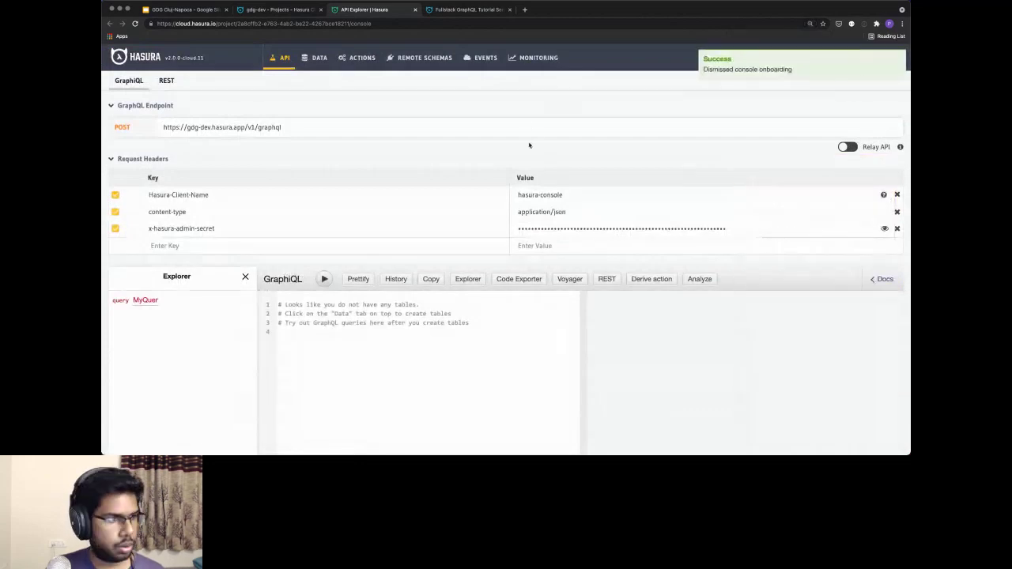
# Create a new free Heroku Postgres database and connect it to the project.
pyautogui.press('super+equal')
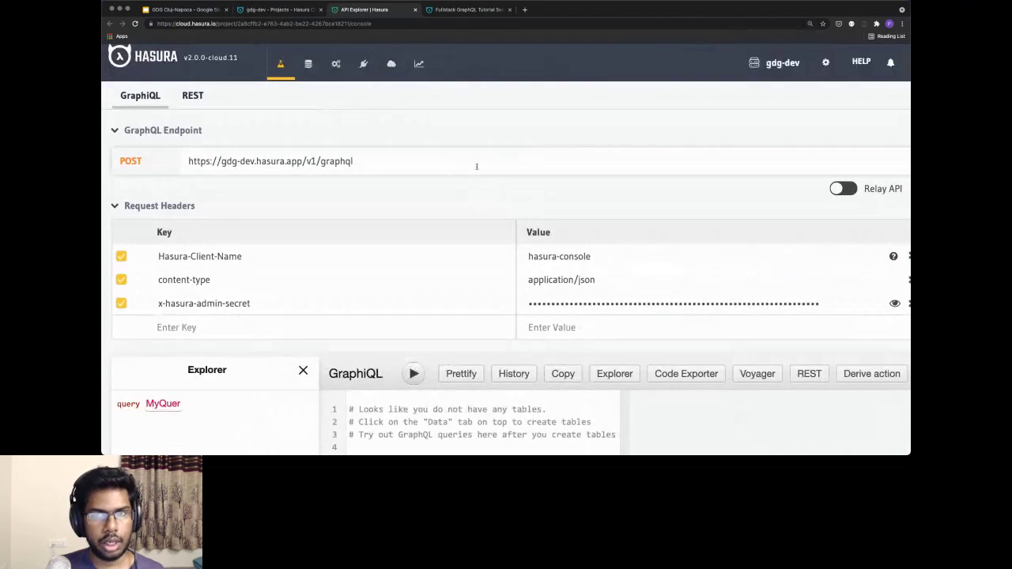
pyautogui.scroll(-1, 476, 166)
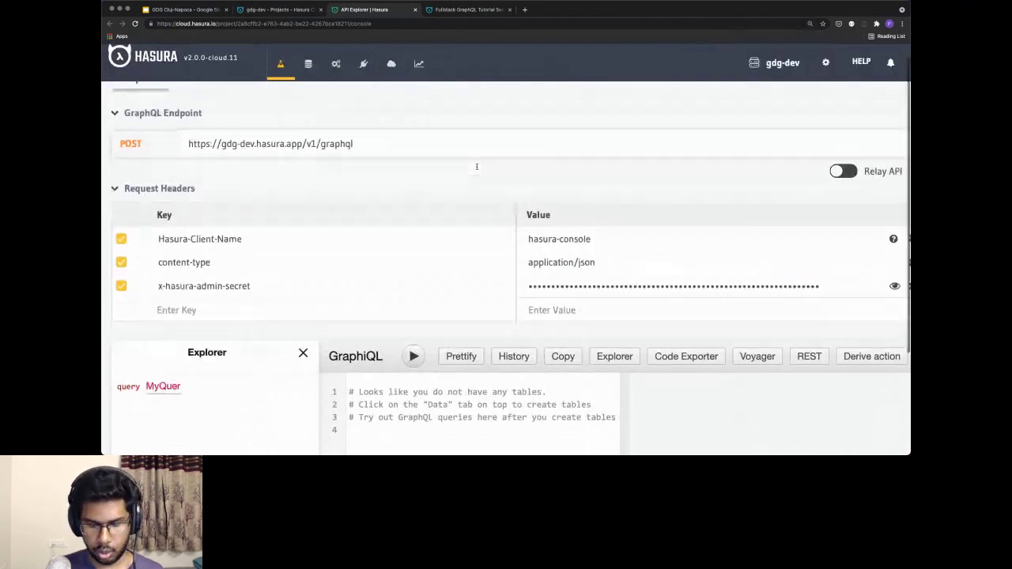
pyautogui.scroll(-1, 477, 167)
pyautogui.press('super+minus')
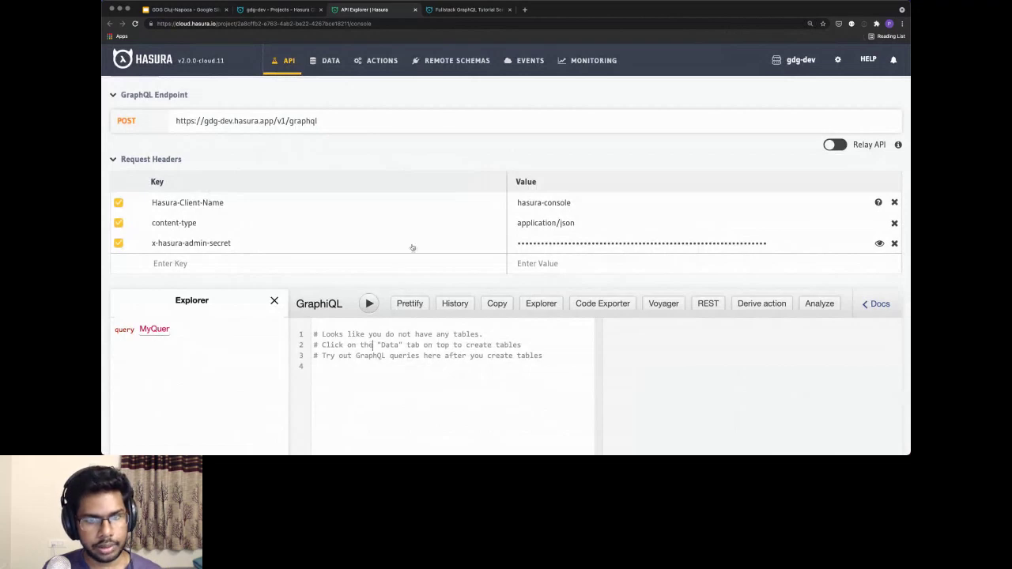
pyautogui.click(328, 61)
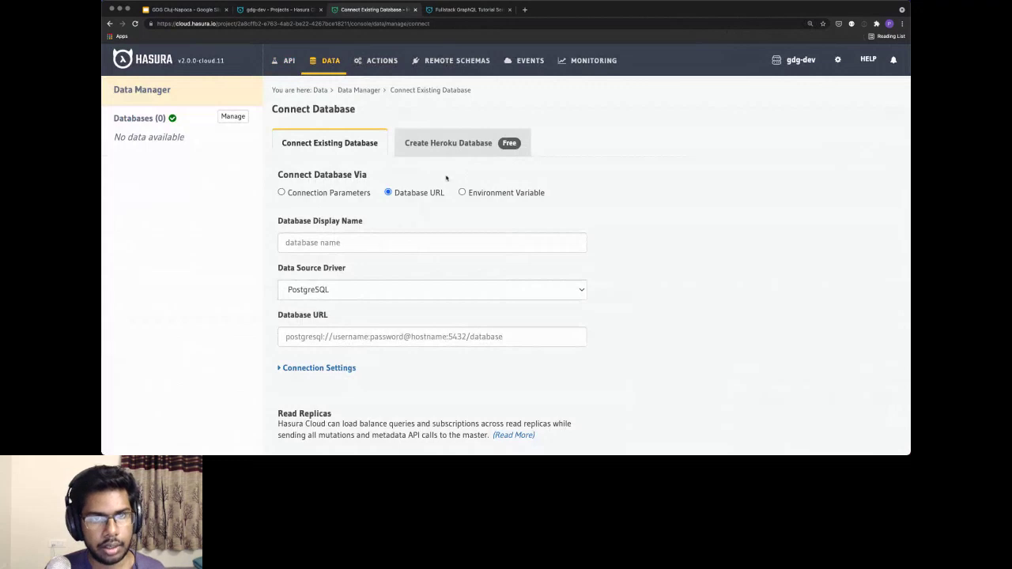
pyautogui.click(446, 149)
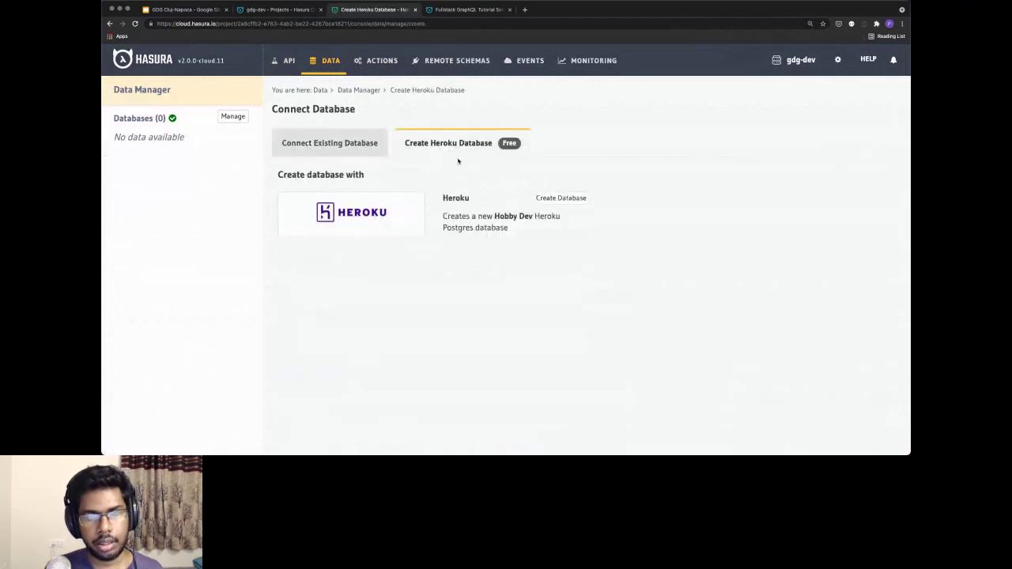
pyautogui.click(560, 198)
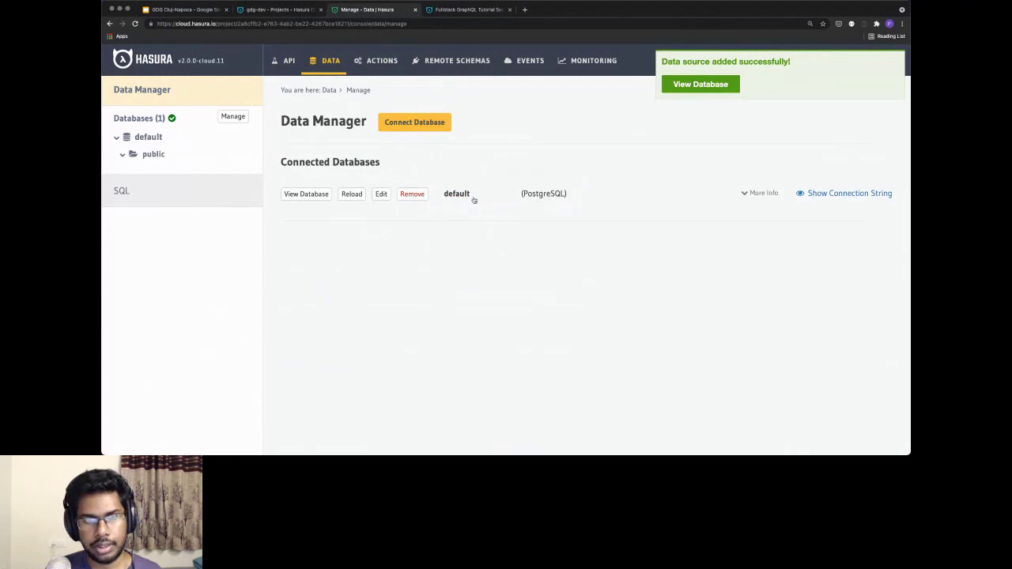
# Start a new table named users in the public schema with an id column of type Integer (auto-increment).
pyautogui.click(154, 155)
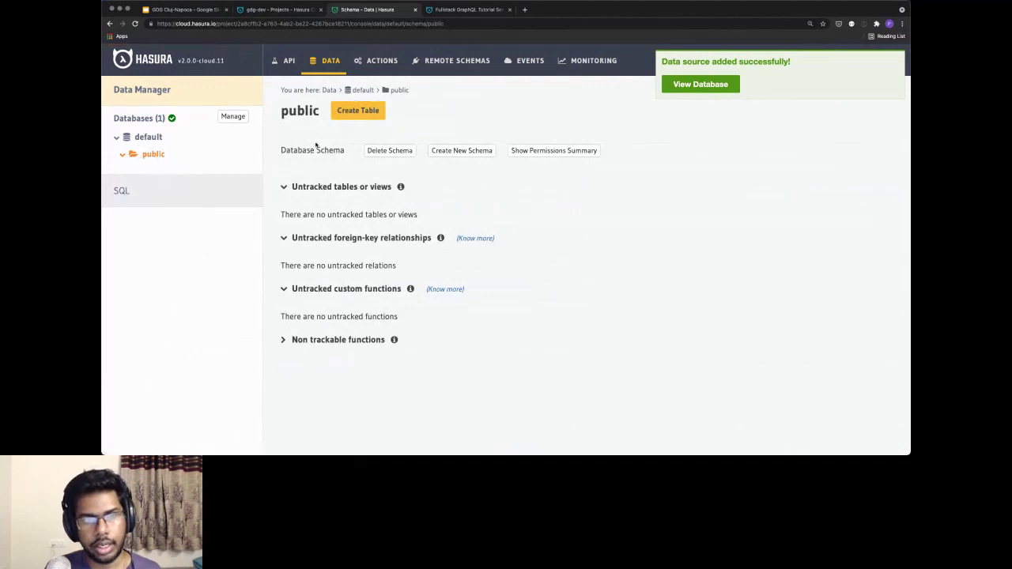
pyautogui.click(359, 112)
pyautogui.click(358, 147)
pyautogui.write('users')
pyautogui.press('Tab')
pyautogui.write('id')
pyautogui.press('Tab')
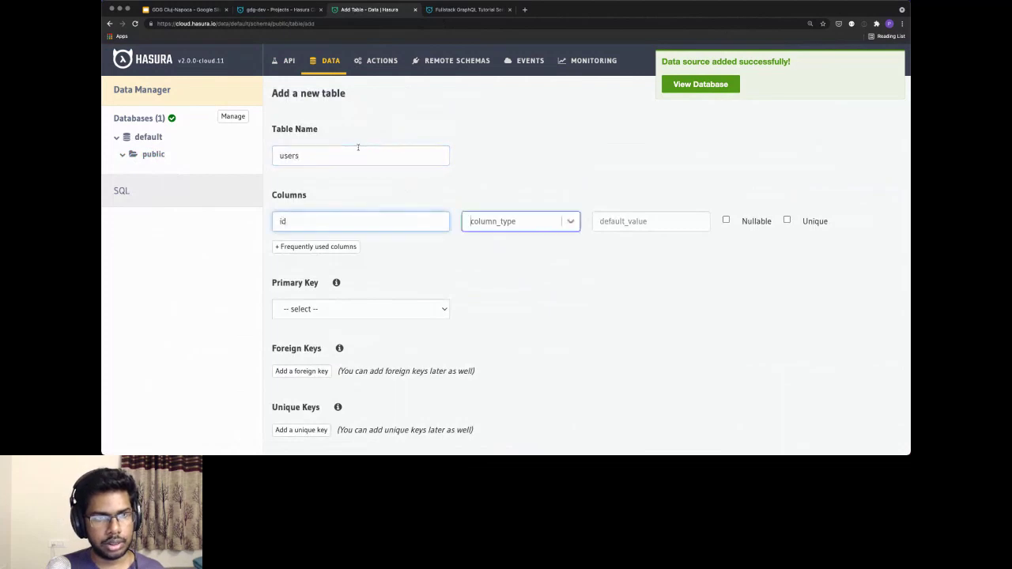
pyautogui.write('i')
pyautogui.press('Down')
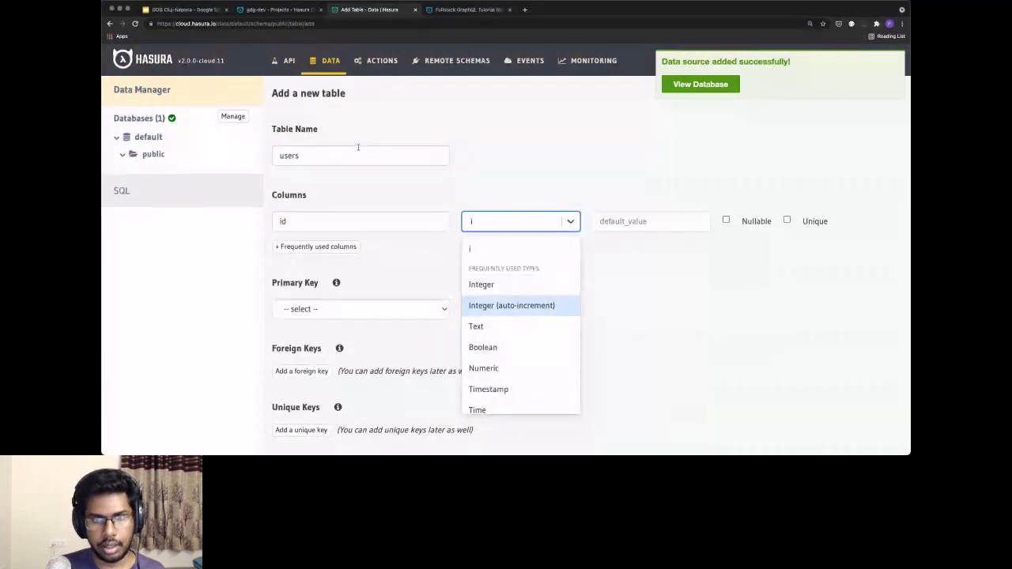
pyautogui.press('Return')
# Add a Text column called name and the frequently used created_at timestamp column to the new table.
pyautogui.click(328, 249)
pyautogui.write('name')
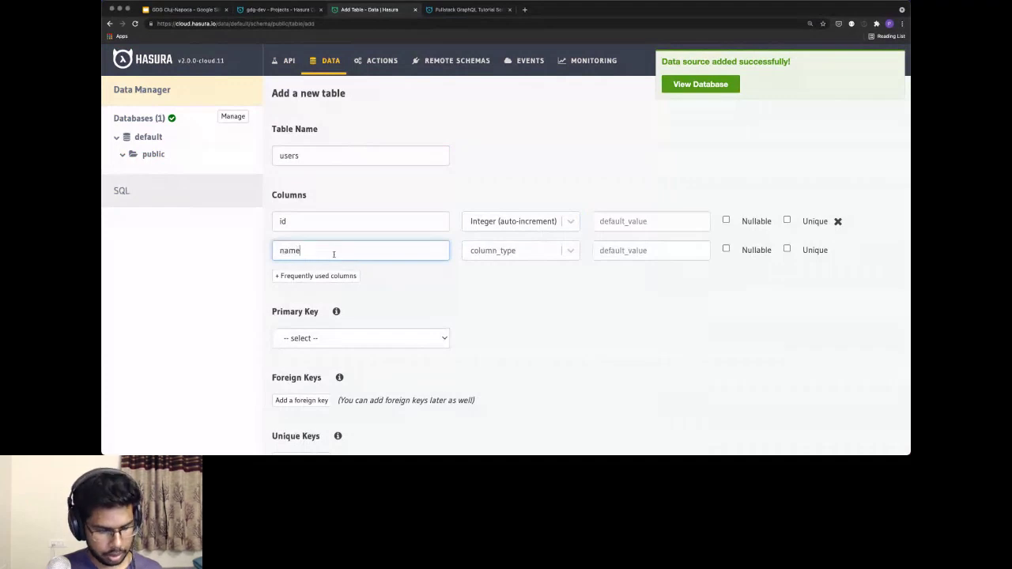
pyautogui.press('Tab')
pyautogui.write('te')
pyautogui.press('Return')
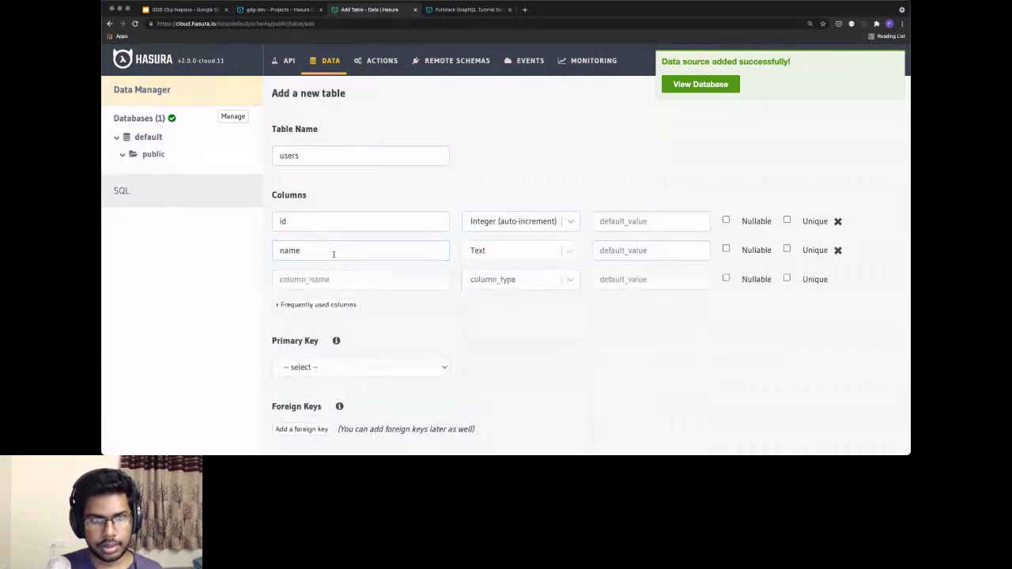
pyautogui.click(314, 305)
pyautogui.scroll(-3, 313, 309)
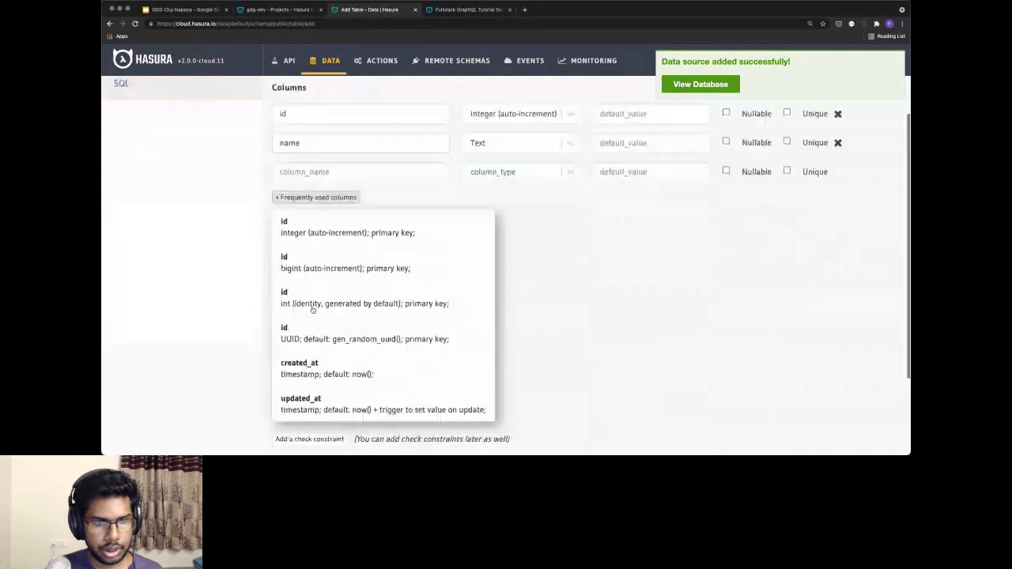
pyautogui.click(325, 365)
# Set id as the primary key and add the users table to the database.
pyautogui.click(368, 285)
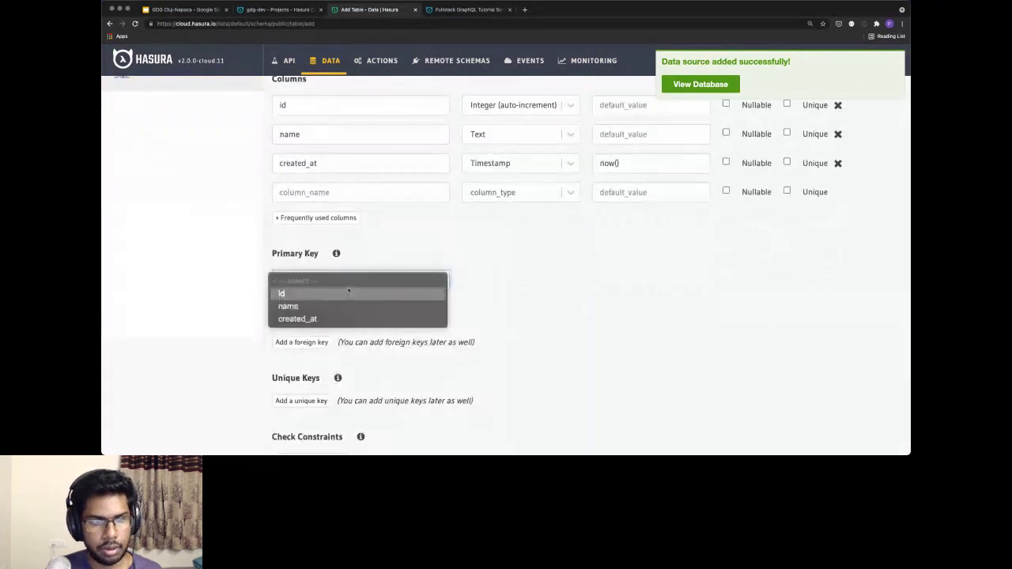
pyautogui.click(367, 291)
pyautogui.scroll(-2, 383, 294)
pyautogui.scroll(-2, 391, 298)
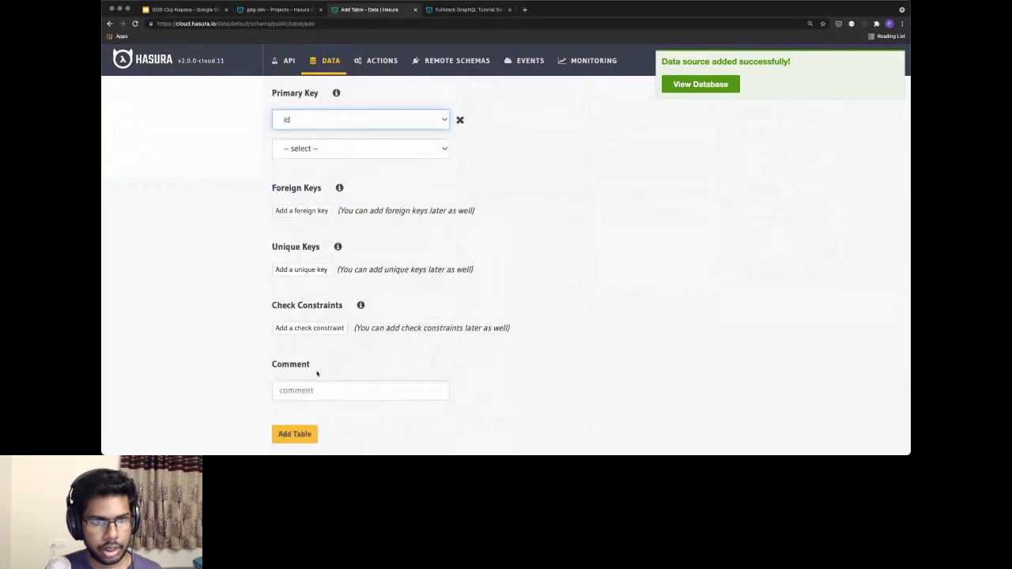
pyautogui.click(294, 434)
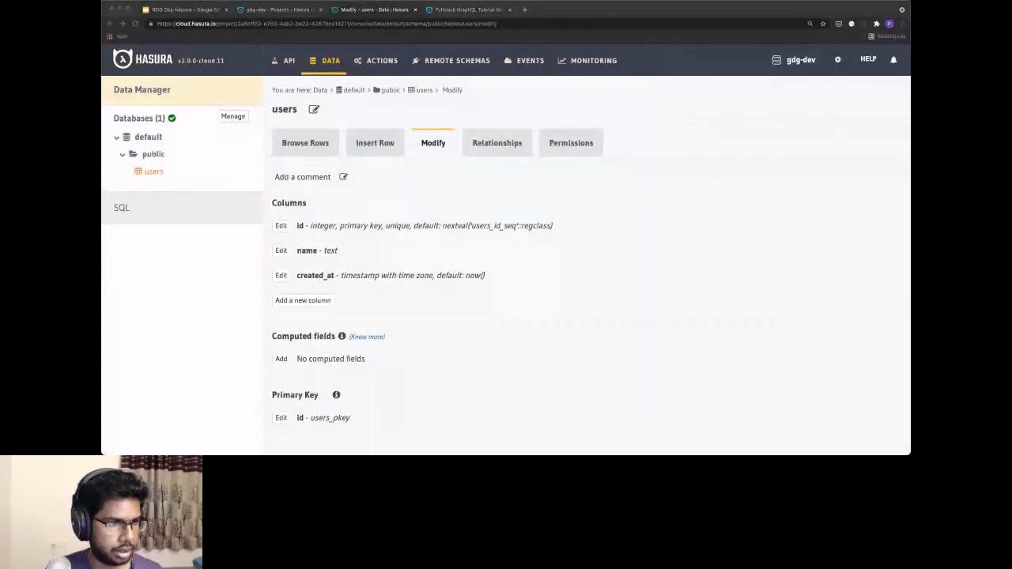
# Insert a first row into the users table with a person's first name, keeping the default id and created_at.
pyautogui.click(383, 145)
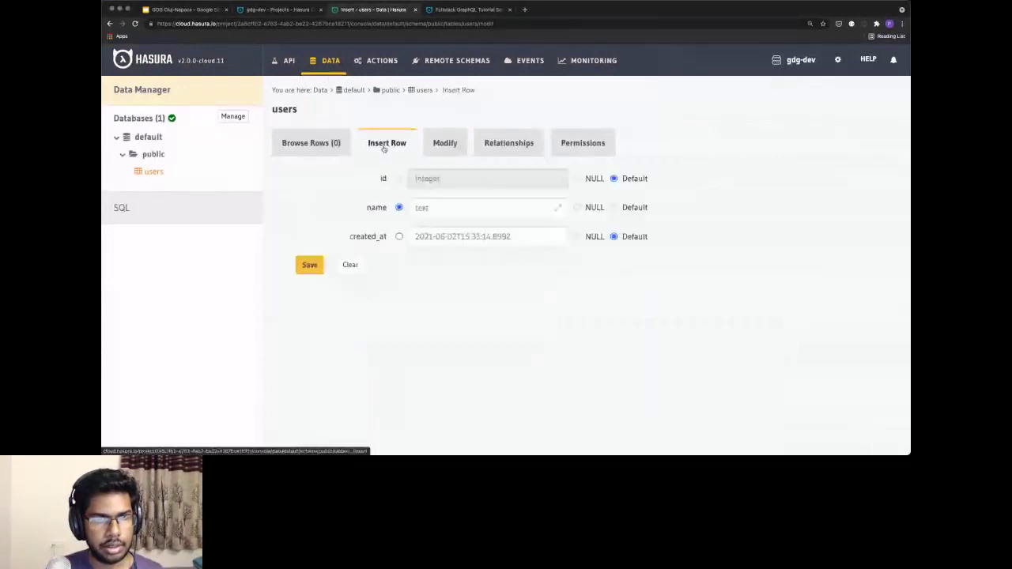
pyautogui.click(453, 207)
pyautogui.write('Florin')
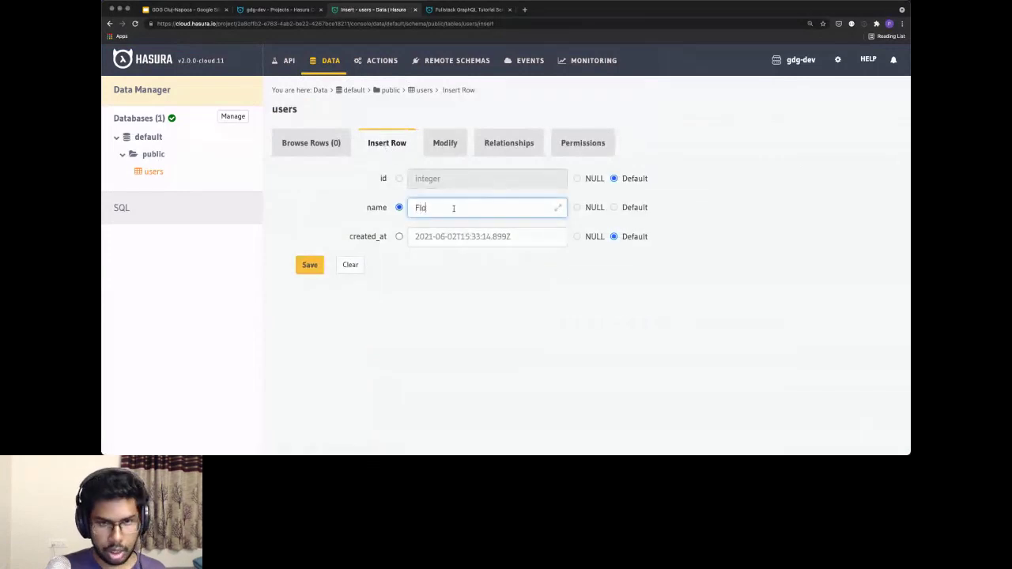
pyautogui.click(309, 265)
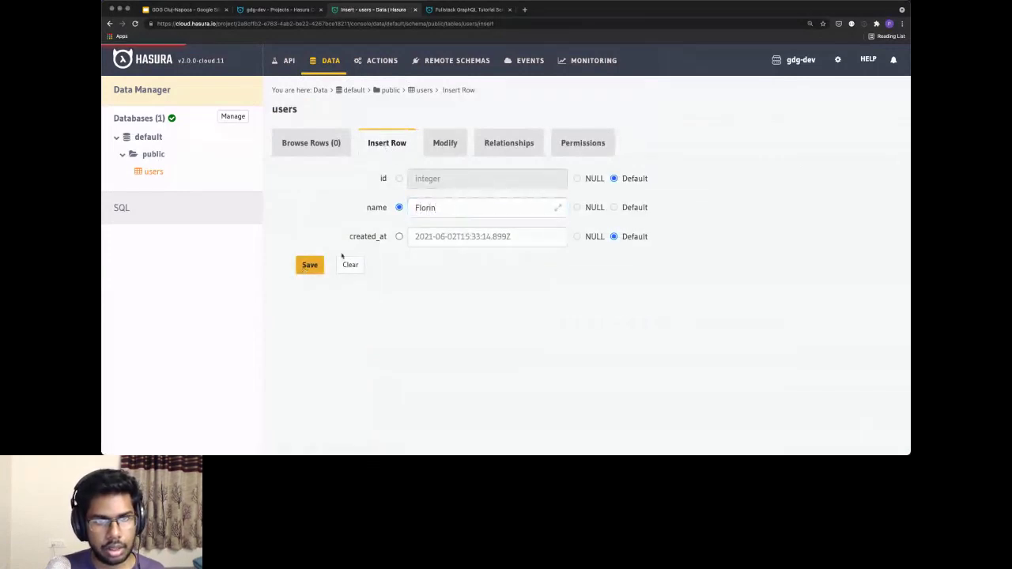
# Insert a second users row with a different first name and browse the table's rows.
pyautogui.click(458, 210)
pyautogui.press('super+a')
pyautogui.press('BackSpace')
pyautogui.write('Radu')
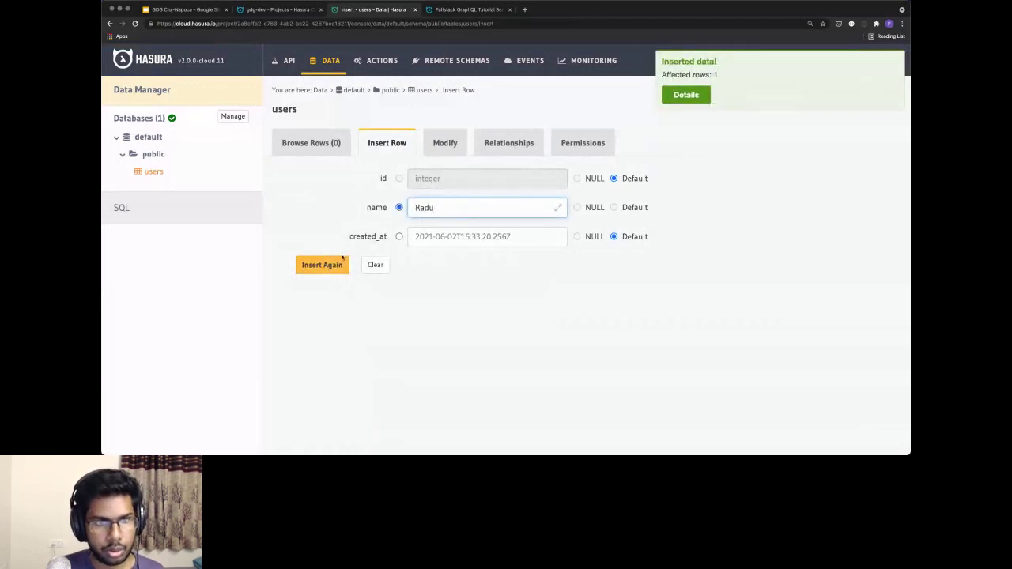
pyautogui.click(341, 262)
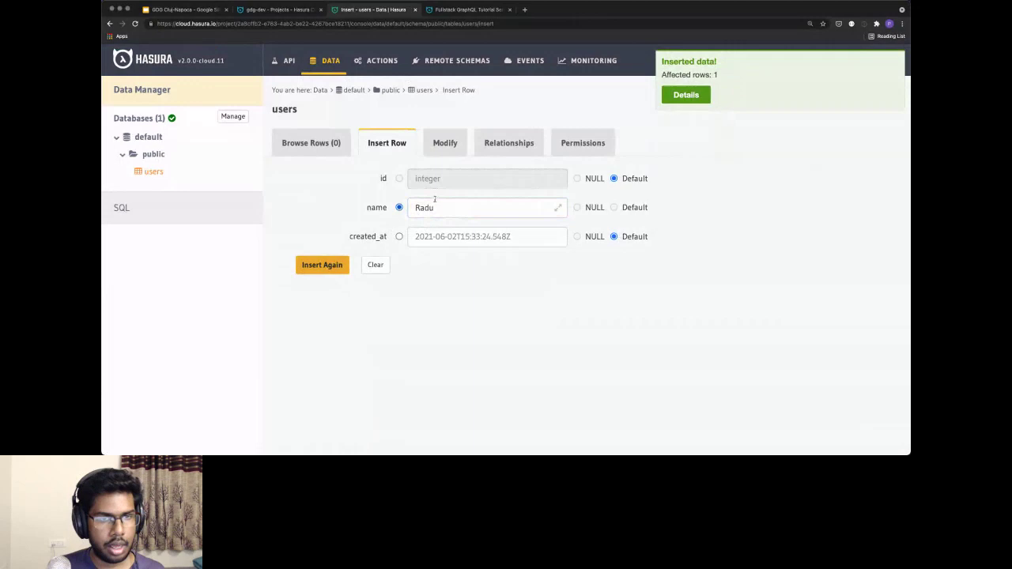
pyautogui.click(328, 142)
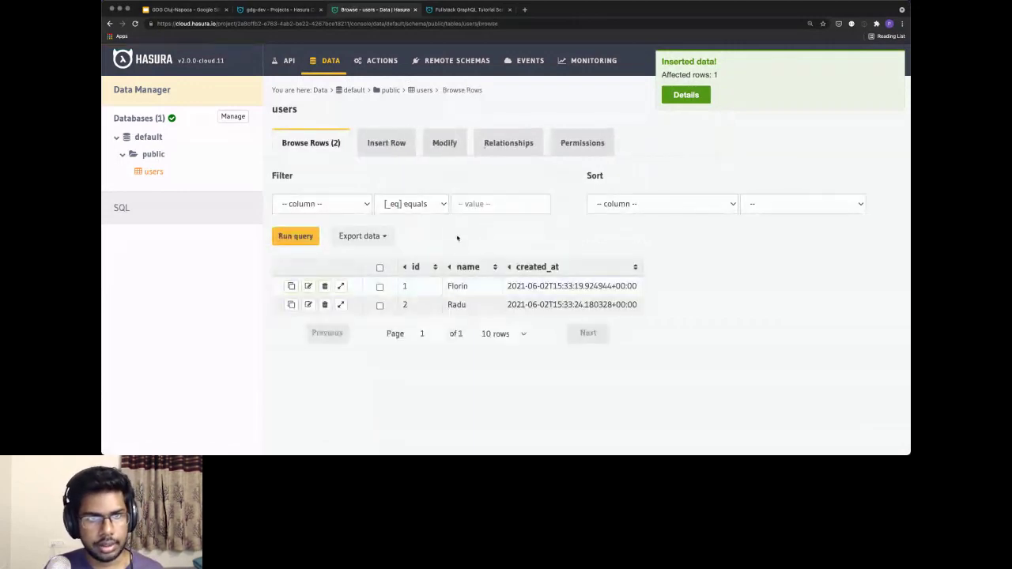
# Open the GraphiQL API explorer and clear the sample text from the query editor.
pyautogui.click(288, 60)
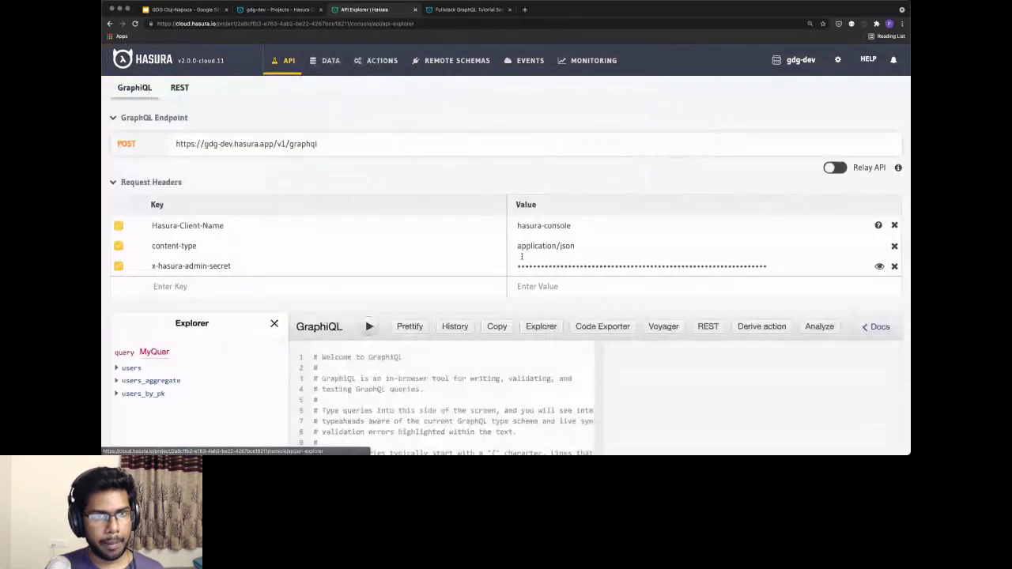
pyautogui.scroll(-1, 442, 334)
pyautogui.click(417, 342)
pyautogui.press('super+a')
pyautogui.press('BackSpace')
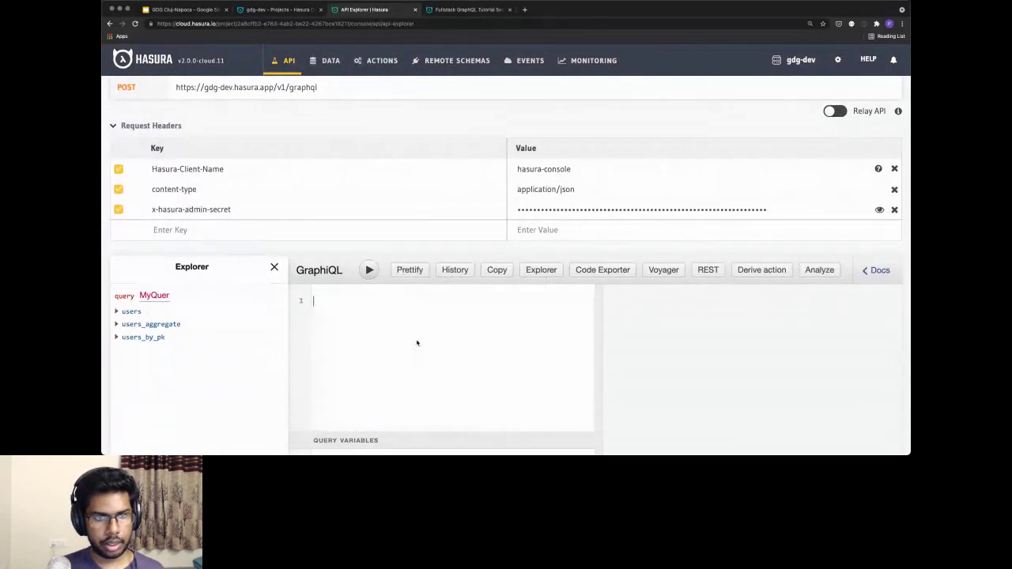
# Build a query named MyQuery on users with the id, name and created_at fields and run it.
pyautogui.click(132, 312)
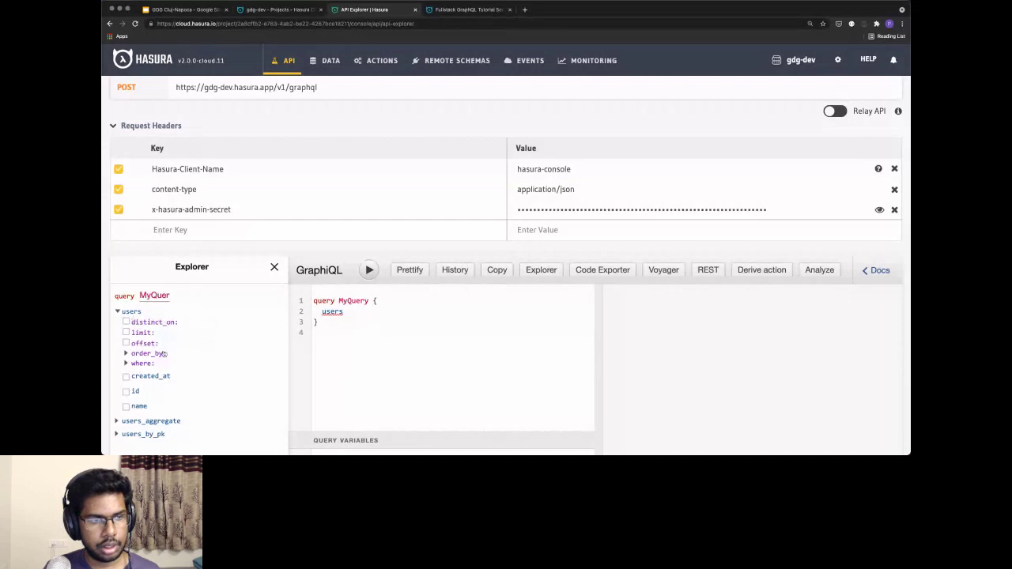
pyautogui.click(134, 392)
pyautogui.click(139, 408)
pyautogui.click(150, 376)
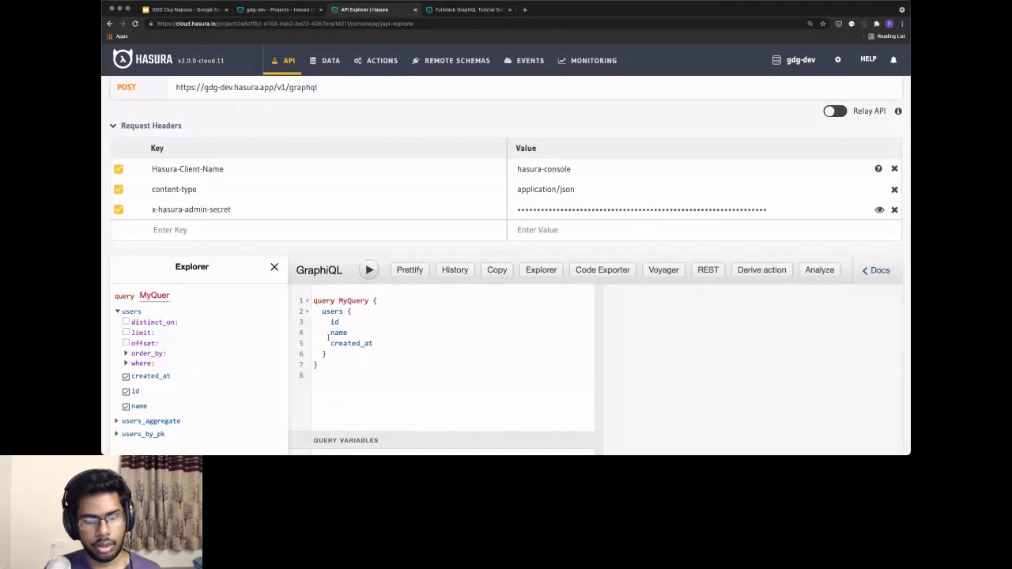
pyautogui.click(369, 270)
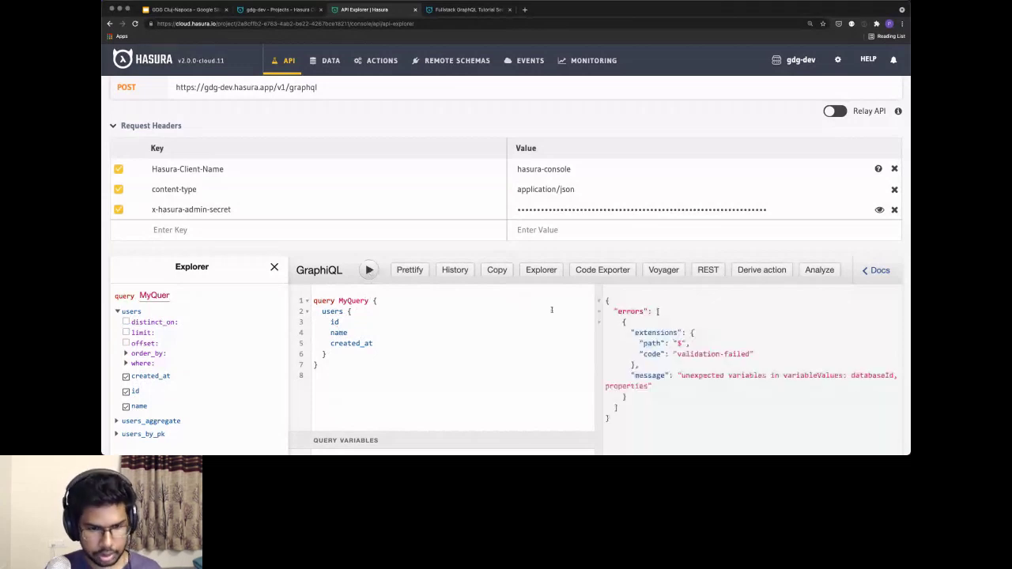
# Rerun the users query and replace its text in the editor with an empty mutation block.
pyautogui.scroll(-2, 552, 310)
pyautogui.click(367, 224)
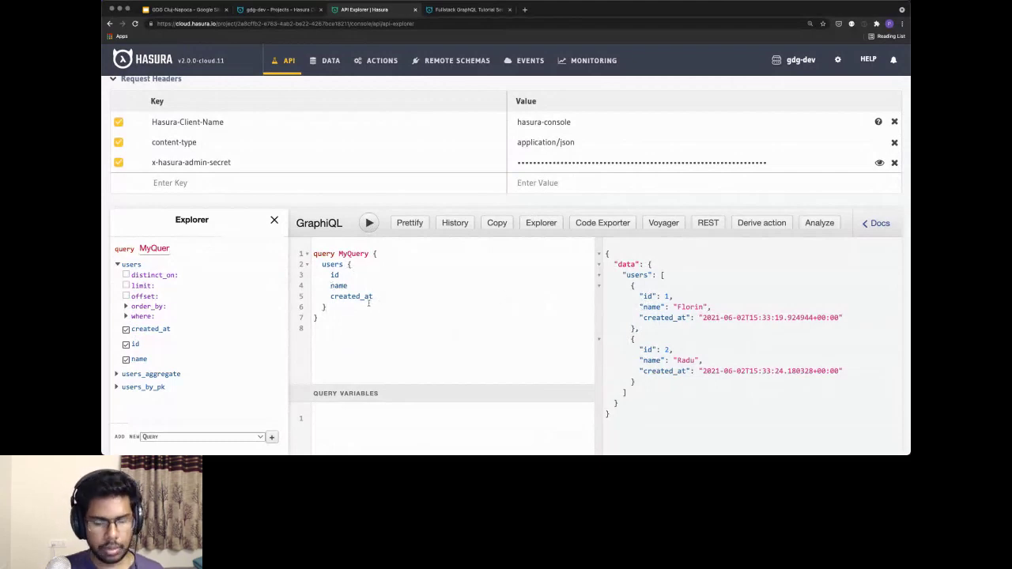
pyautogui.press('super+a')
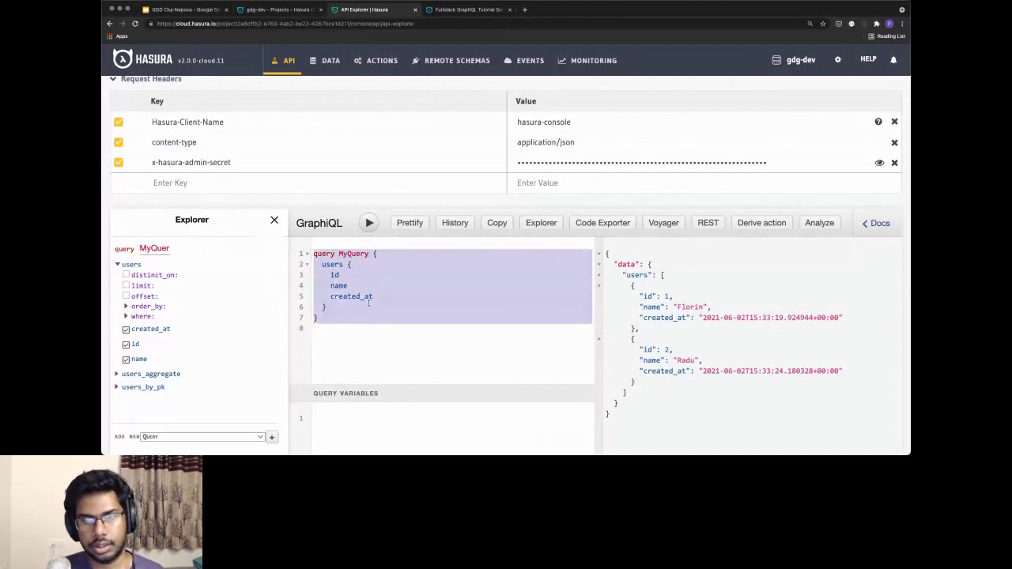
pyautogui.press('BackSpace')
pyautogui.write('mu')
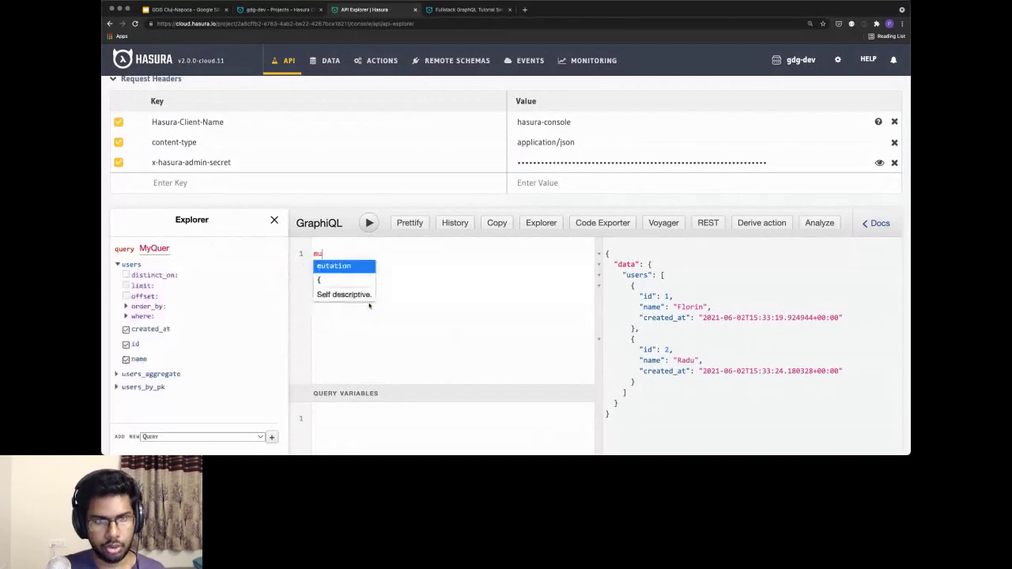
pyautogui.write('tation {')
pyautogui.press('Return')
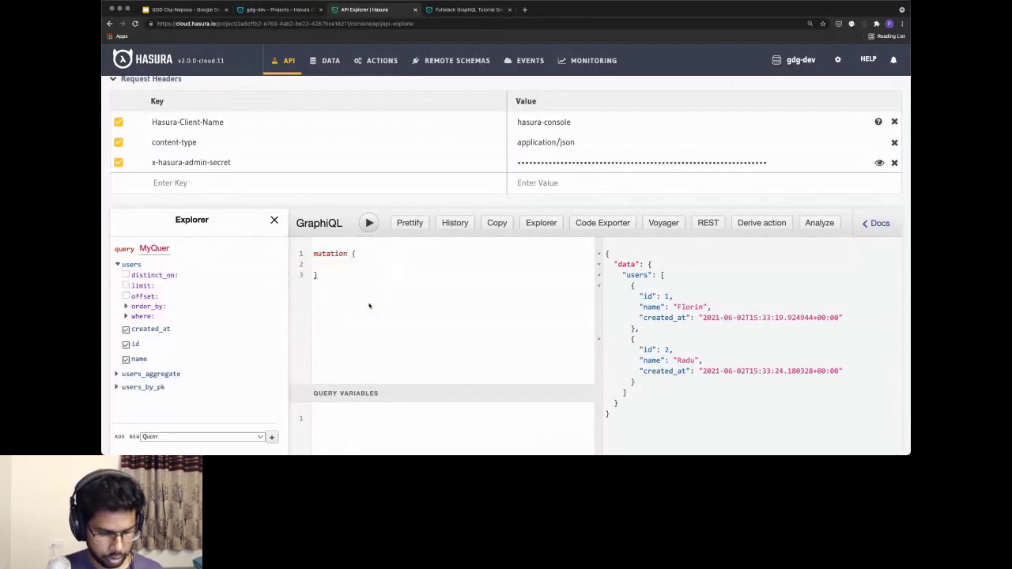
pyautogui.press('super+space')
pyautogui.press('Escape')
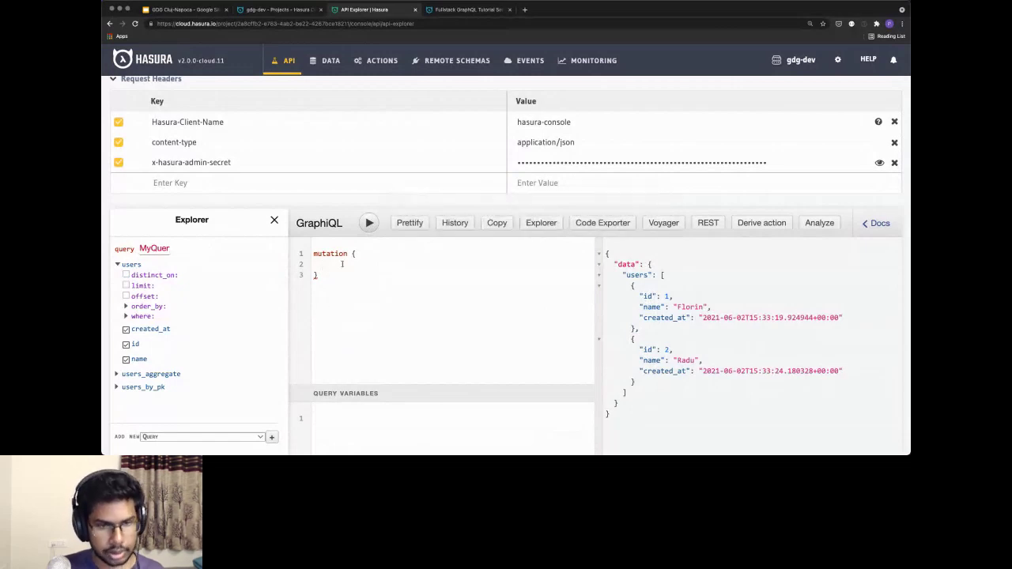
# Add insert_users_one to the mutation with an object whose name field holds a person's first name.
pyautogui.hotkey('ctrl', 'space')
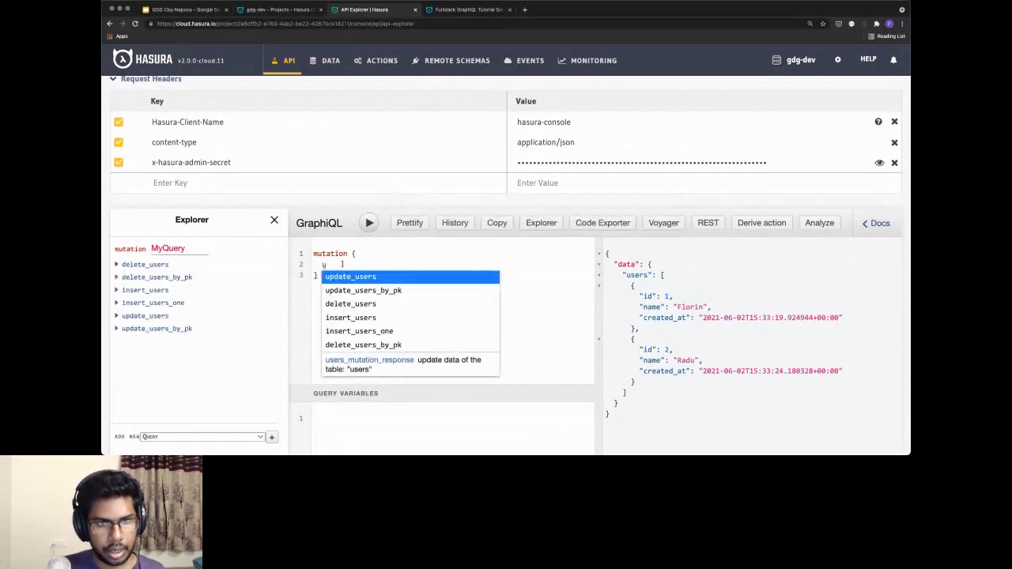
pyautogui.write('in')
pyautogui.press('Down')
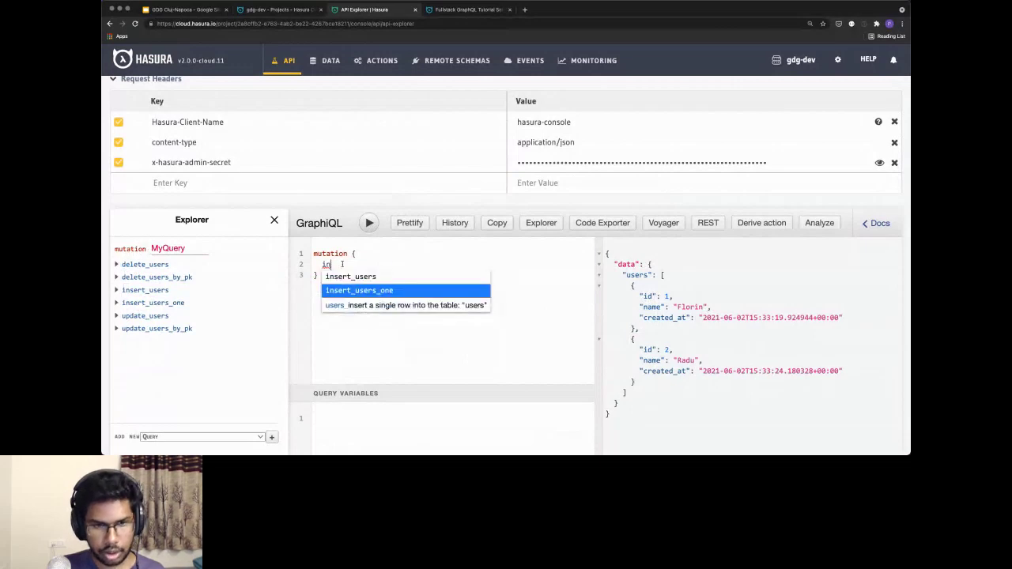
pyautogui.press('Return')
pyautogui.write('(')
pyautogui.press('Return')
pyautogui.write(': ')
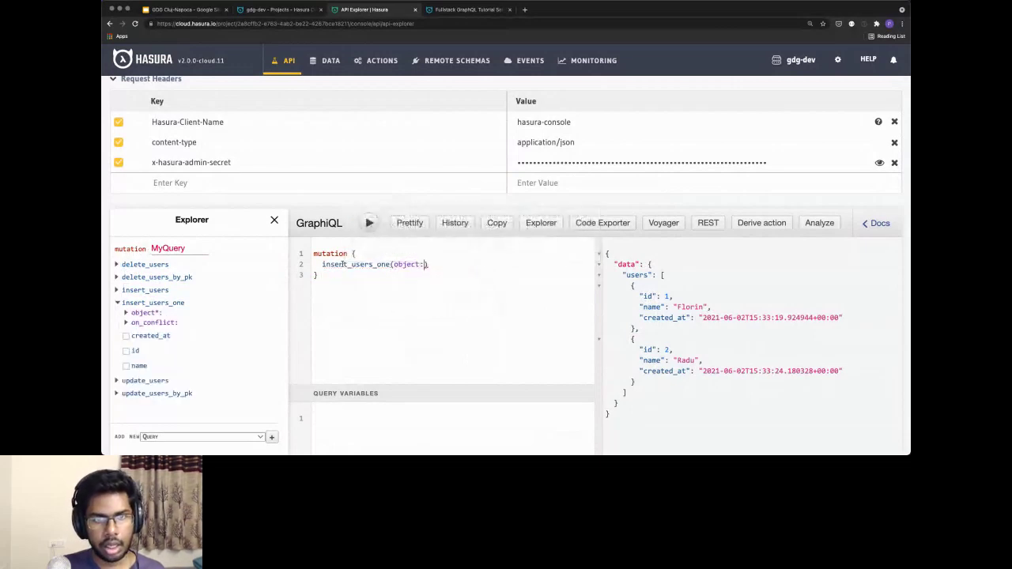
pyautogui.write('{')
pyautogui.press('Return')
pyautogui.write('name: "')
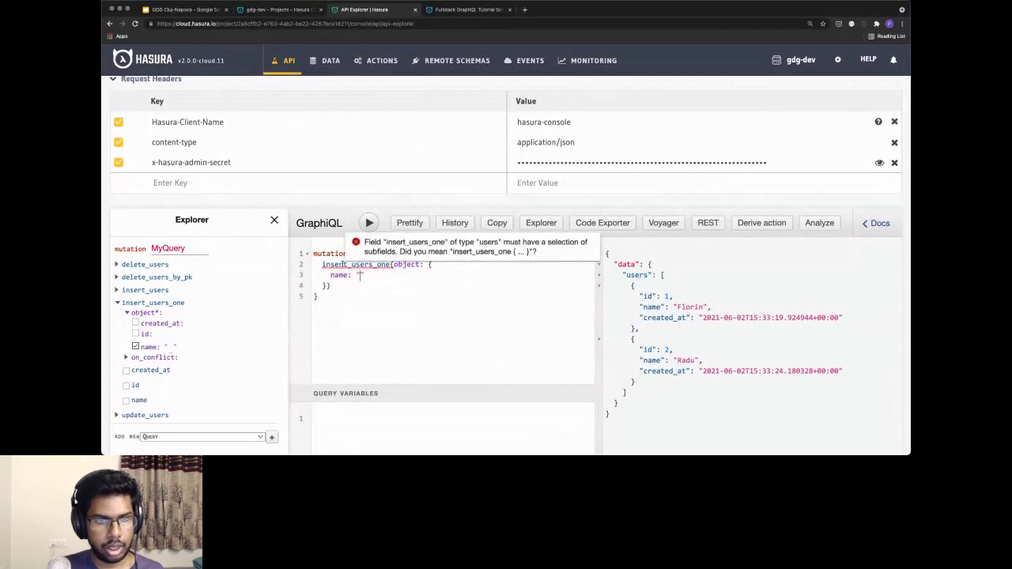
pyautogui.write('Adria')
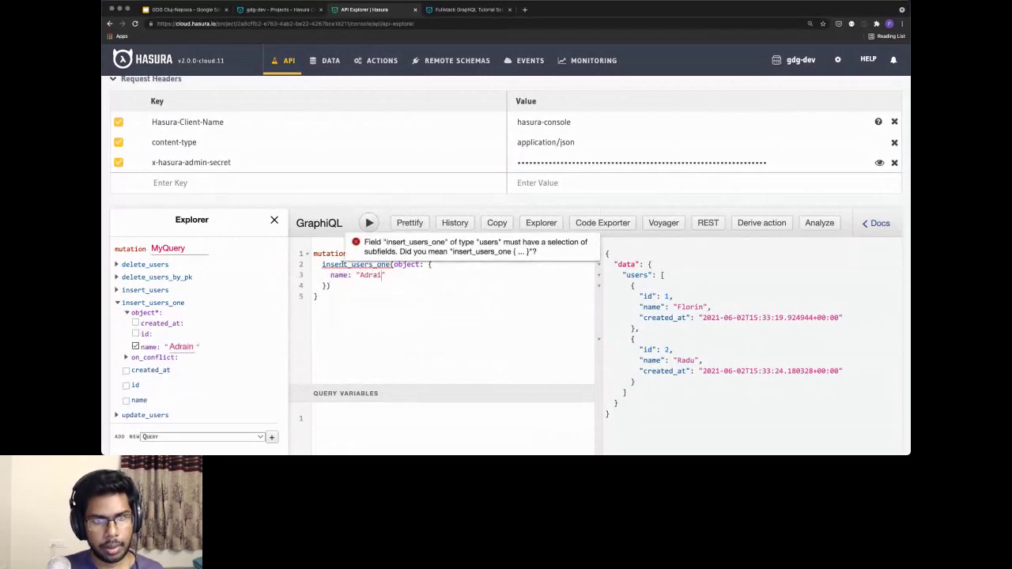
pyautogui.write('n')
pyautogui.press('Down')
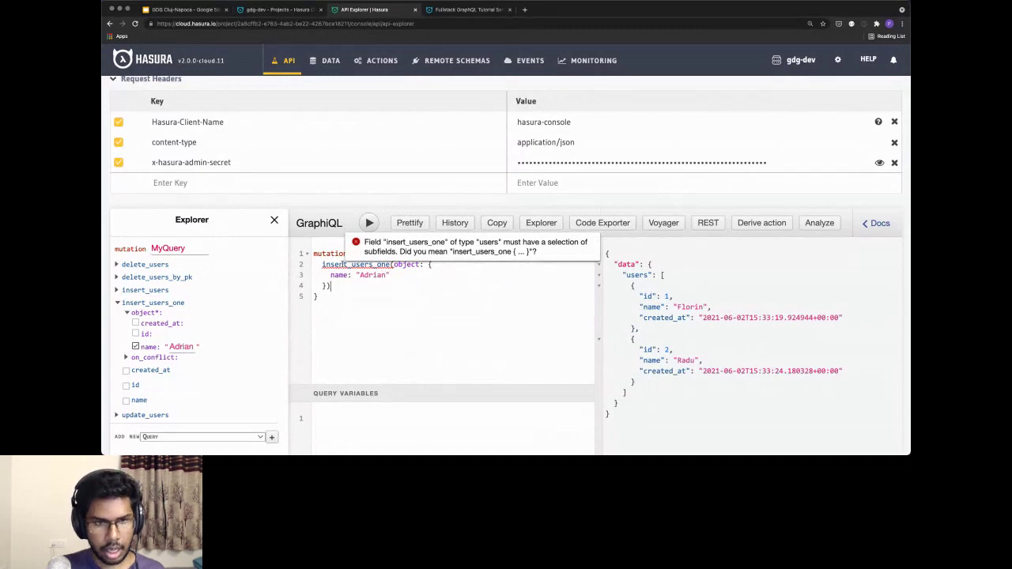
# Make the mutation return id and created_at and run it.
pyautogui.write('{')
pyautogui.press('Return')
pyautogui.write('id')
pyautogui.press('Return')
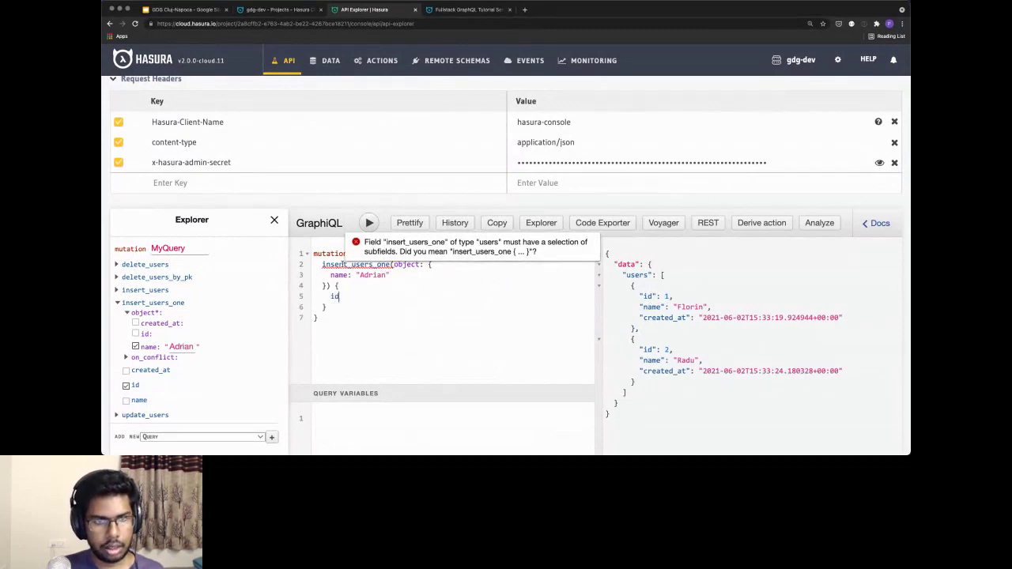
pyautogui.write('cr')
pyautogui.press('Return')
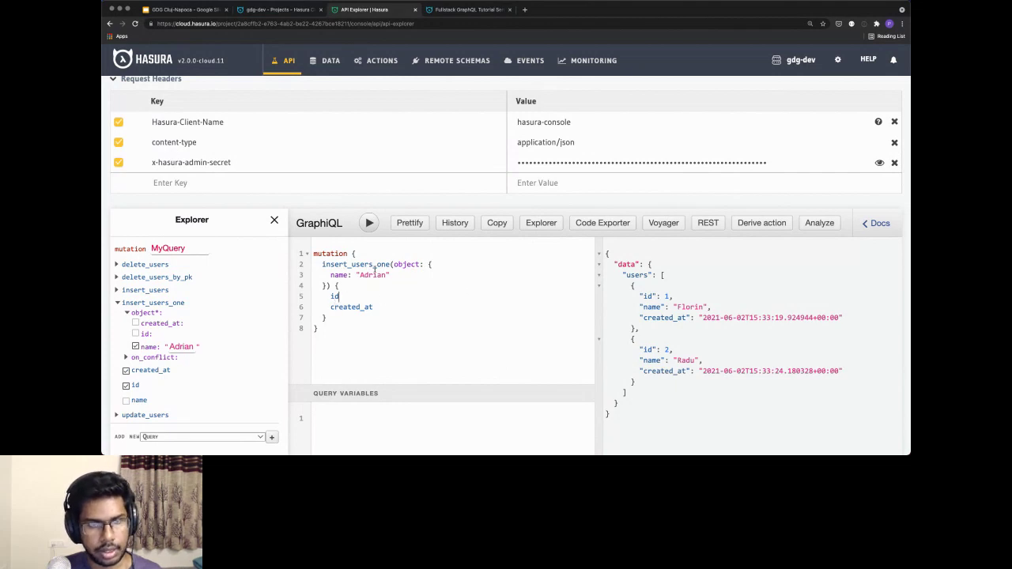
pyautogui.click(369, 224)
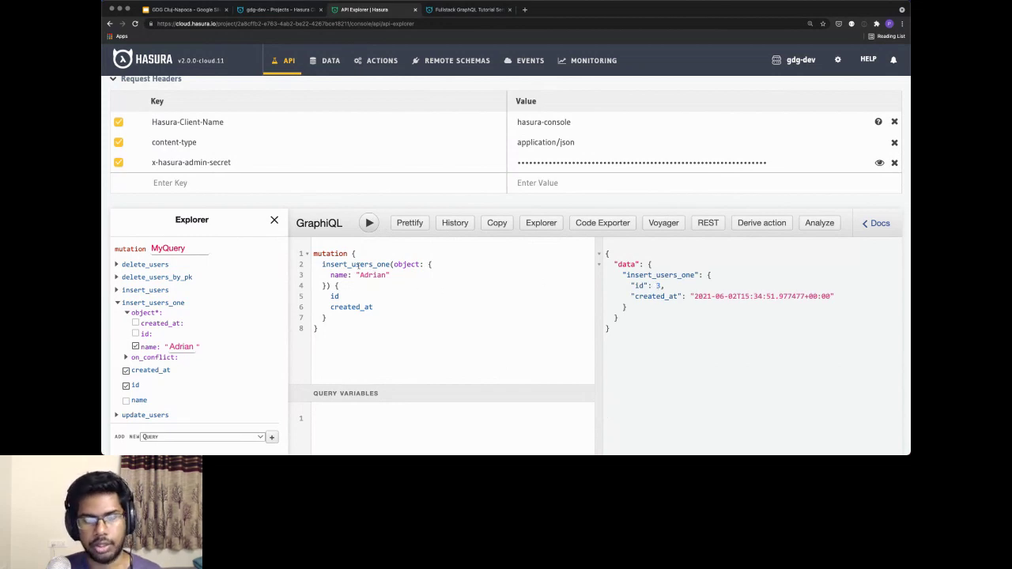
# Browse the rows of the users table in the data manager and look at the data export options.
pyautogui.click(327, 63)
pyautogui.click(156, 172)
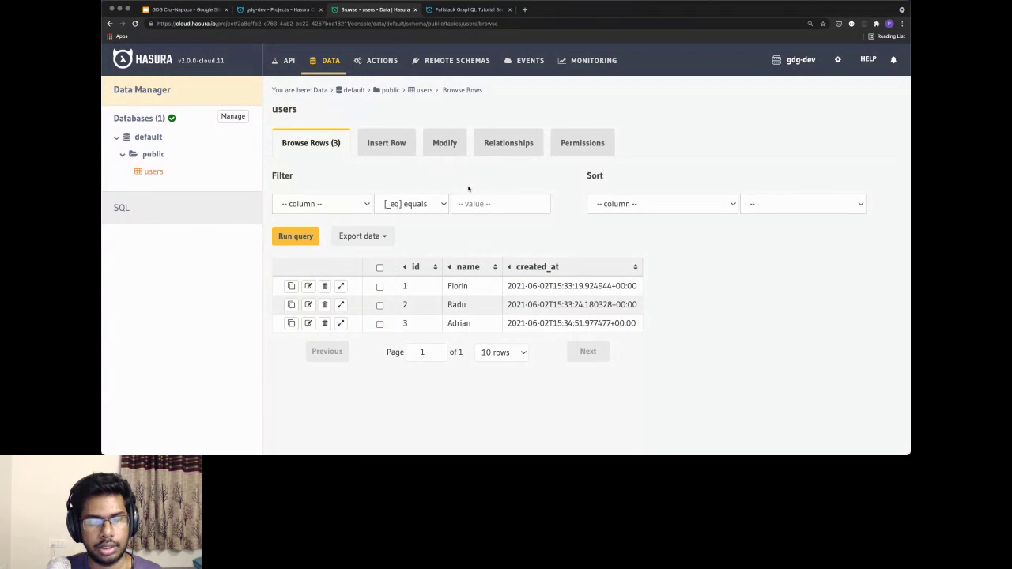
pyautogui.click(366, 239)
pyautogui.click(447, 228)
# Return to the GraphiQL API explorer and replace the mutation with an empty subscription block.
pyautogui.click(288, 61)
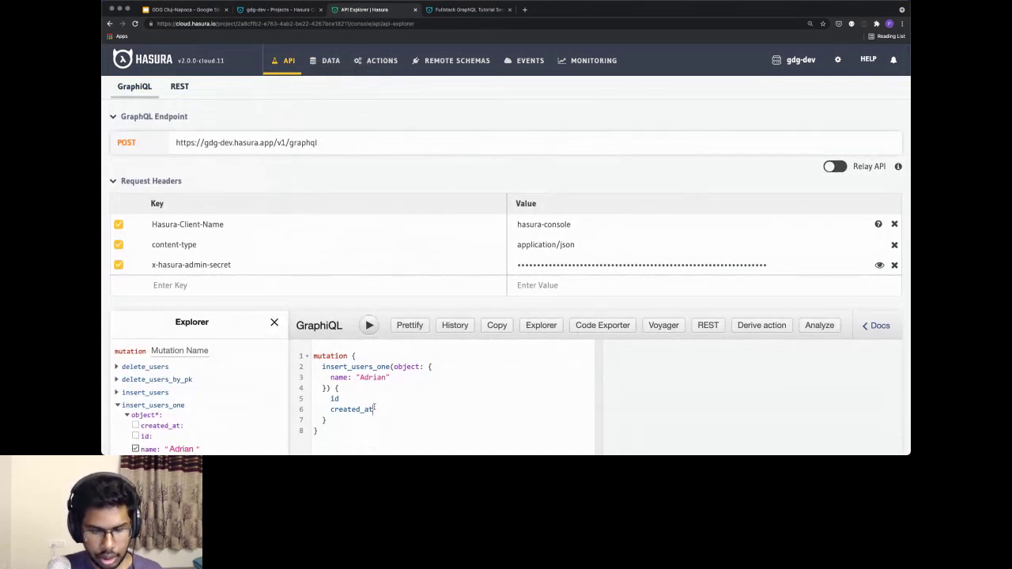
pyautogui.hotkey('ctrl', 'a')
pyautogui.press('BackSpace')
pyautogui.write('su')
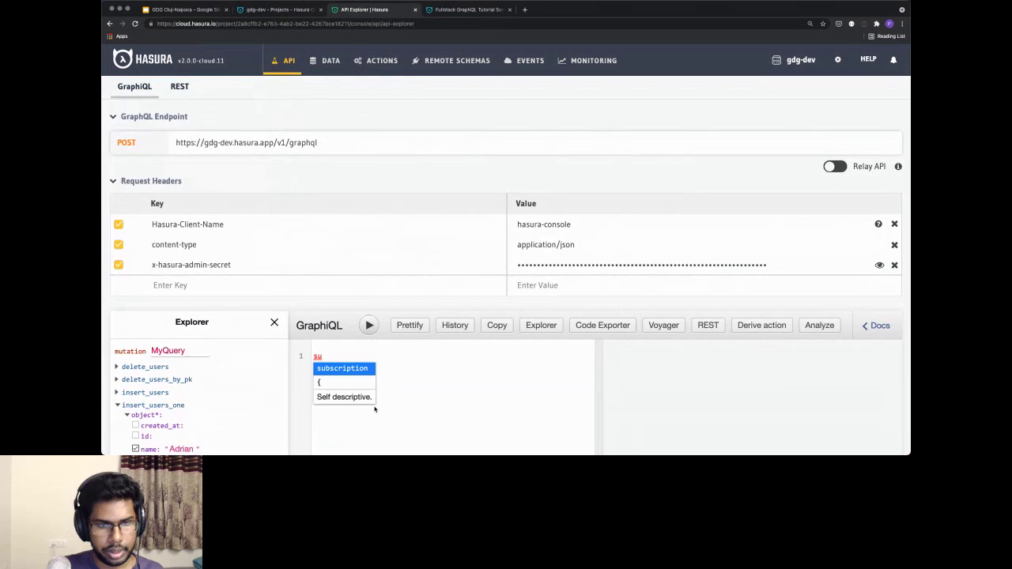
pyautogui.press('Return')
pyautogui.write('{')
pyautogui.press('Return')
# Subscribe to users with the id, name and created_at fields and run the subscription.
pyautogui.write('u')
pyautogui.press('Return')
pyautogui.write('{')
pyautogui.press('Return')
pyautogui.write('i')
pyautogui.press('Return')
pyautogui.press('Return')
pyautogui.write('n')
pyautogui.press('Return')
pyautogui.press('Return')
pyautogui.write('c')
pyautogui.press('Return')
pyautogui.click(369, 325)
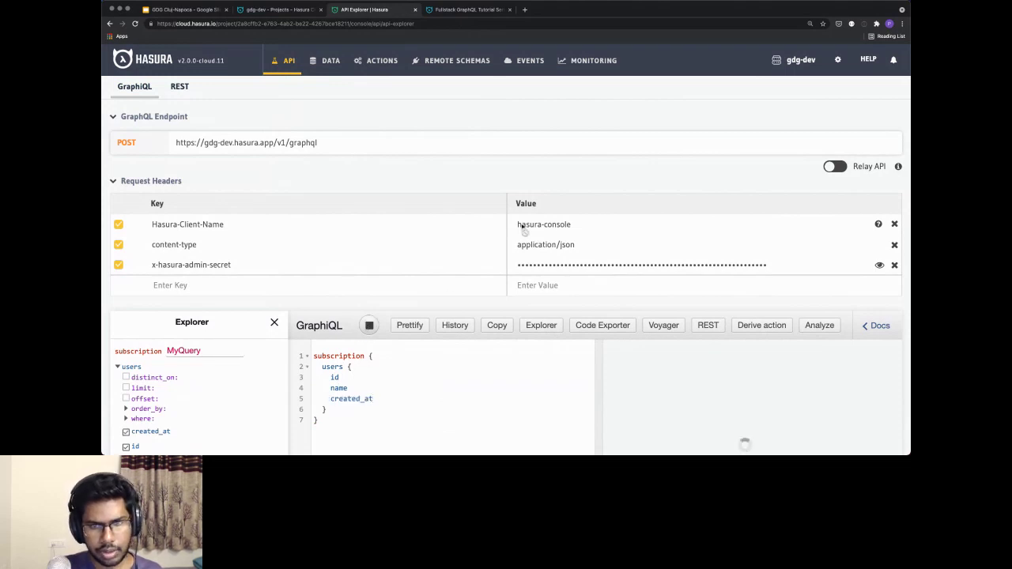
# Open the data manager in a separate browser tab while keeping the subscription running.
pyautogui.keyDown('super'); pyautogui.click(324, 61); pyautogui.keyUp('super')
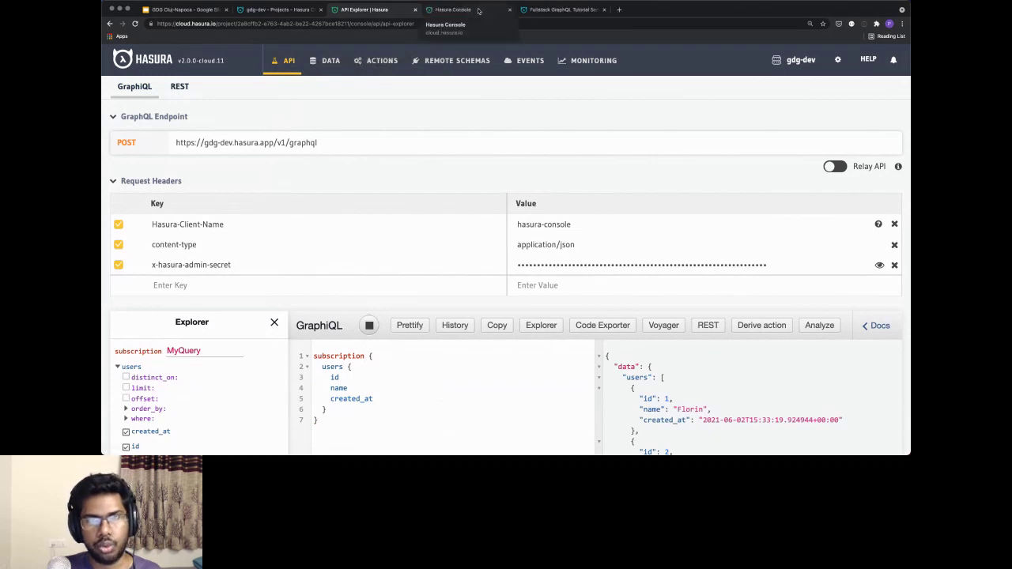
pyautogui.click(478, 11)
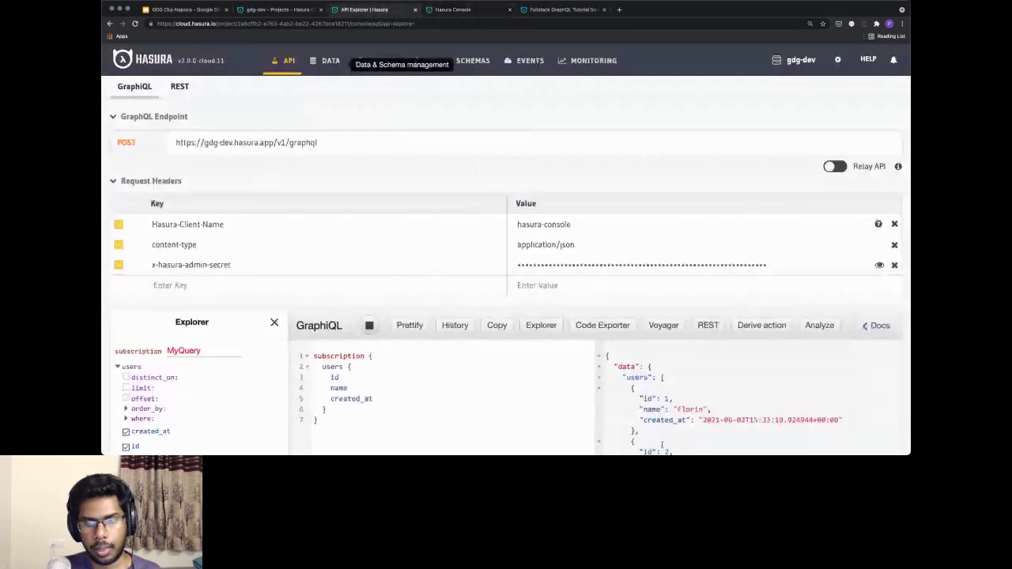
# Add order_by with id desc and limit 1 to the users subscription and restart it.
pyautogui.click(347, 366)
pyautogui.write('(or')
pyautogui.press('Return')
pyautogui.write(': ')
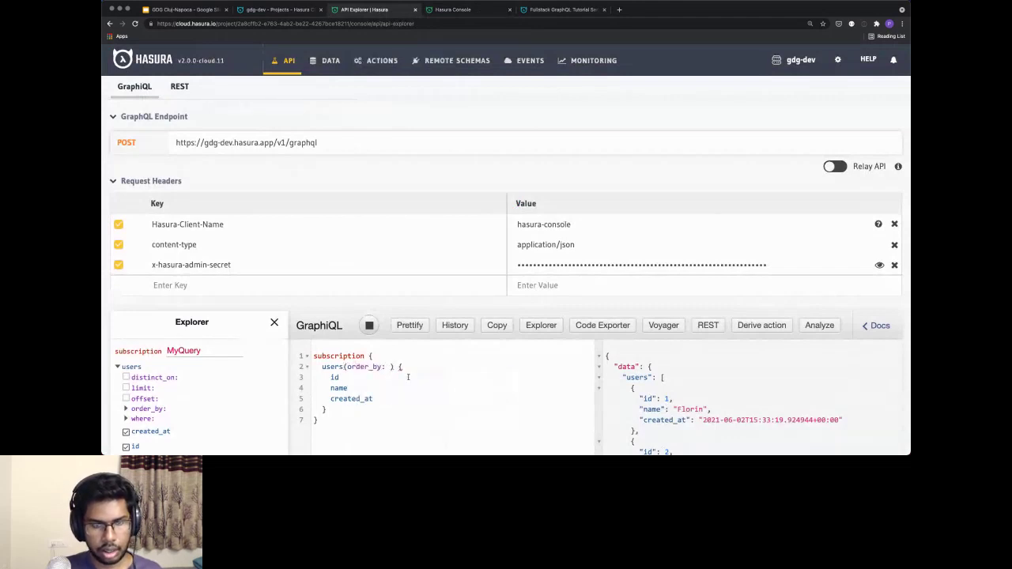
pyautogui.write('{id: desc')
pyautogui.press('Return')
pyautogui.press('Right')
pyautogui.write(', limit: ')
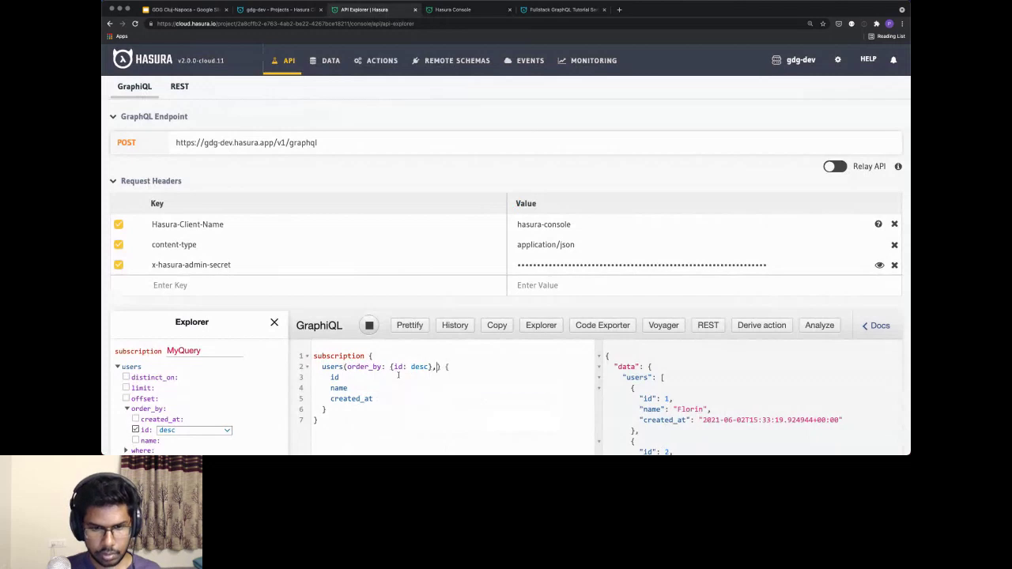
pyautogui.write('1')
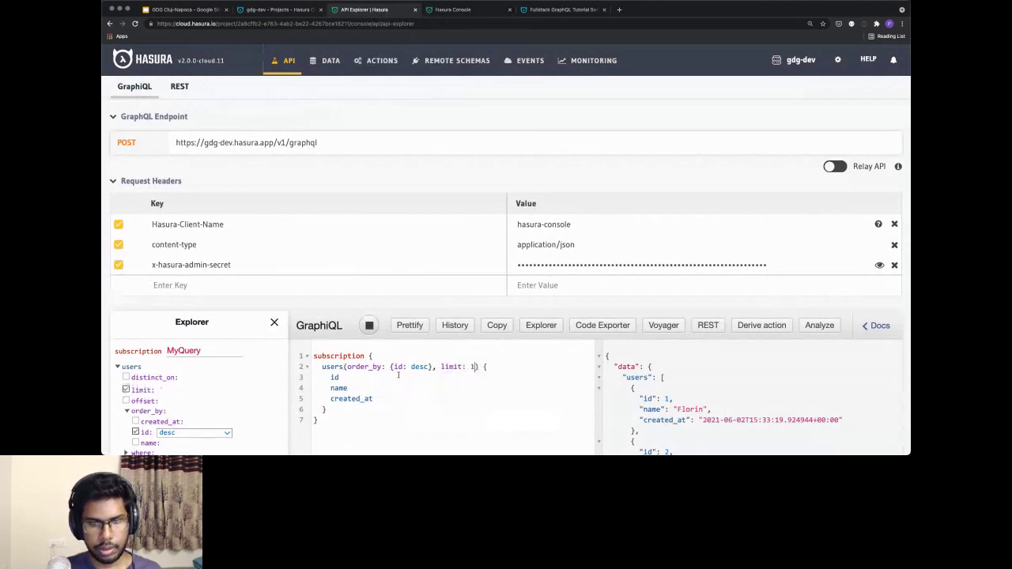
pyautogui.click(369, 325)
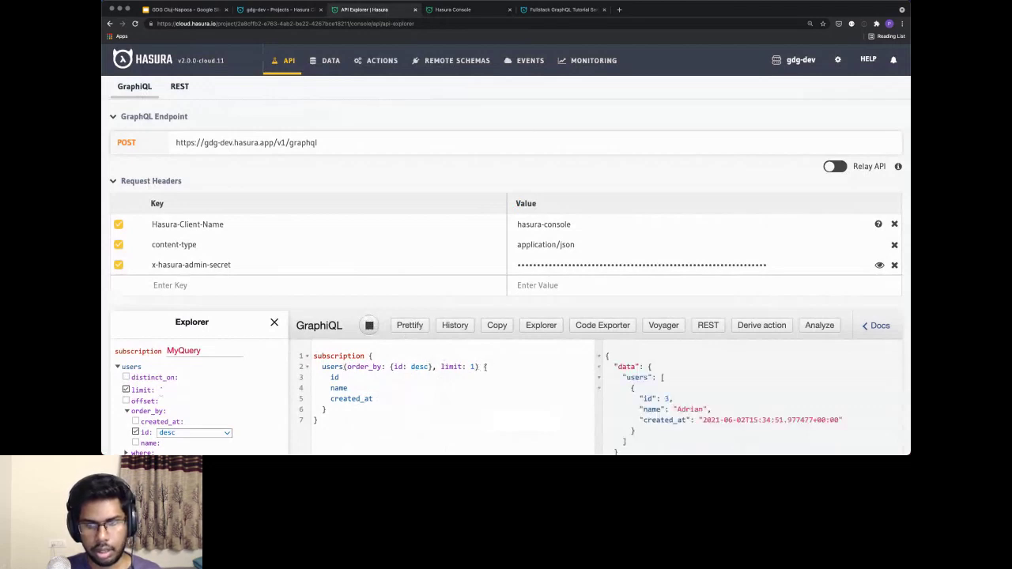
pyautogui.scroll(-1, 646, 364)
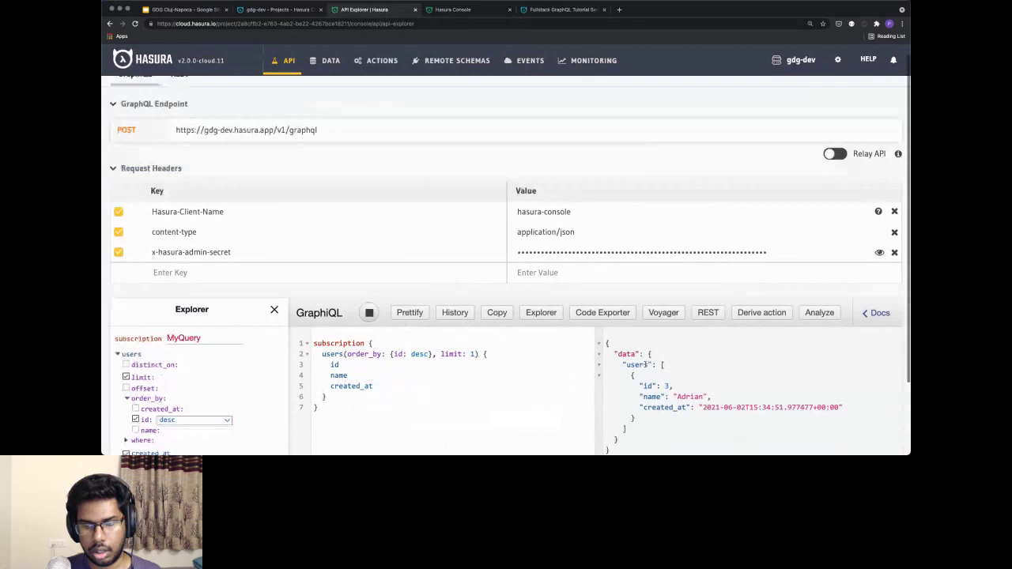
pyautogui.scroll(-3, 646, 364)
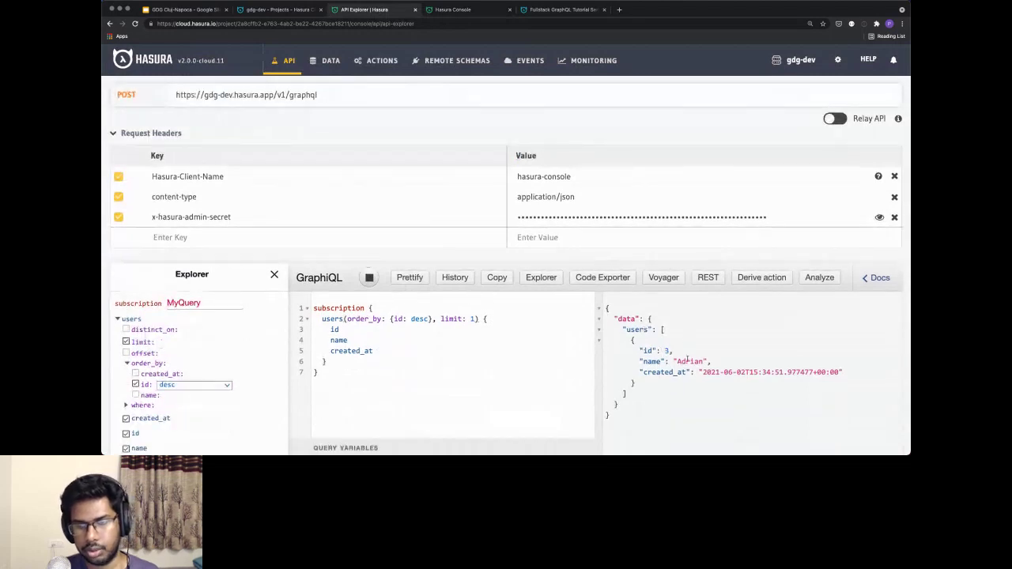
# Insert a new row with a person's first name into the users table from the data manager tab, keeping the default id and created_at.
pyautogui.click(466, 10)
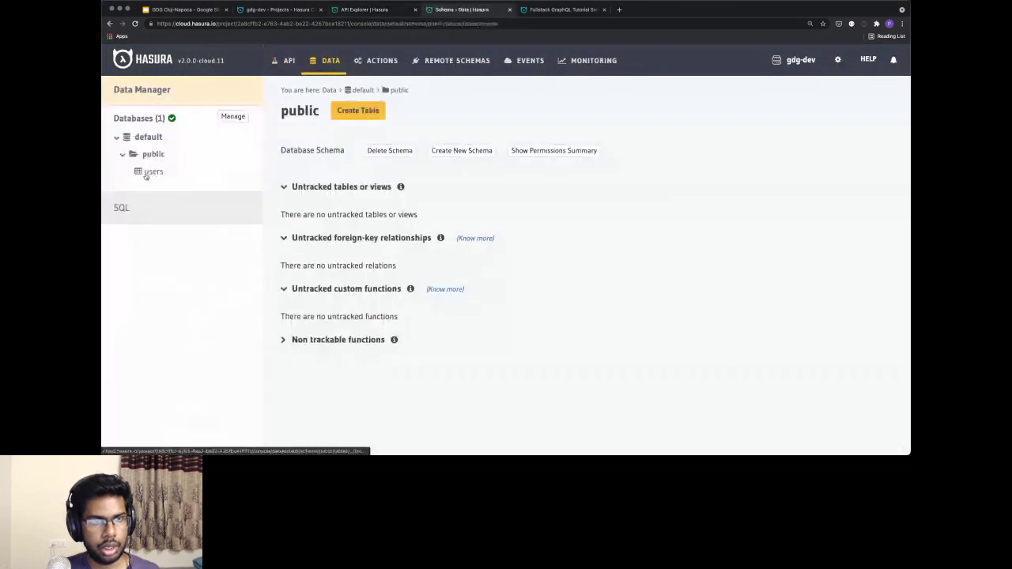
pyautogui.click(150, 171)
pyautogui.click(372, 146)
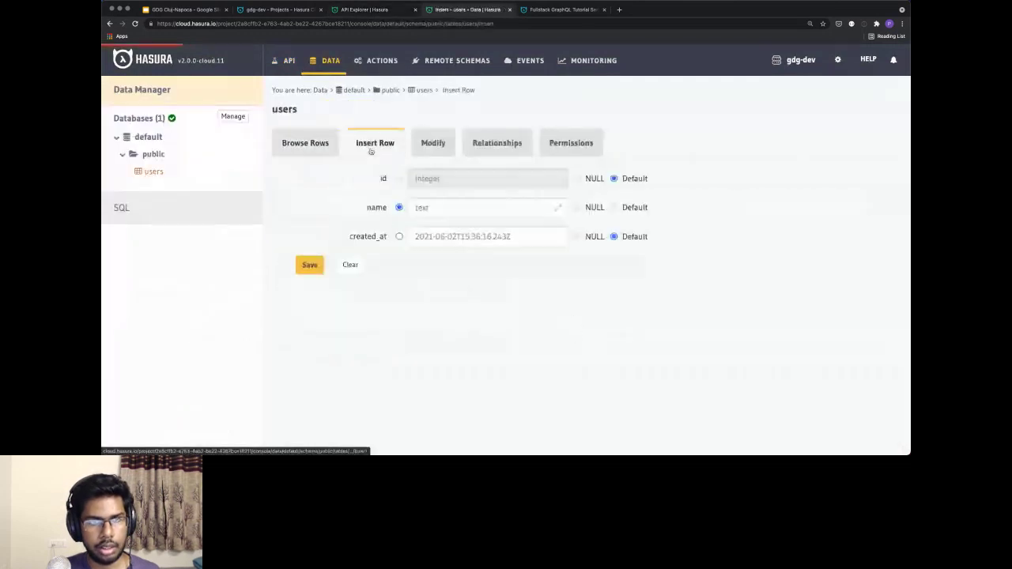
pyautogui.click(475, 211)
pyautogui.write('Octavian')
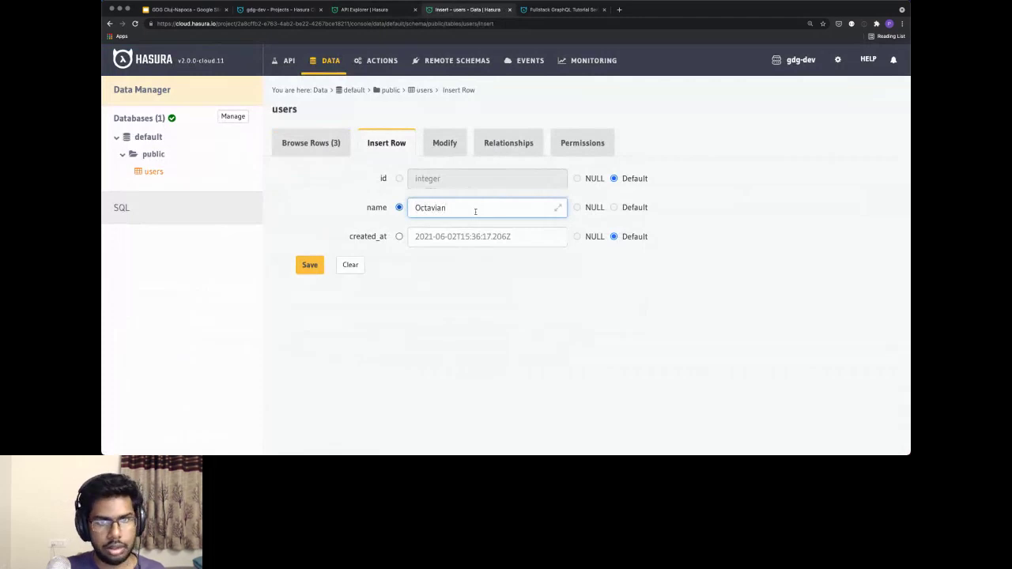
pyautogui.click(309, 264)
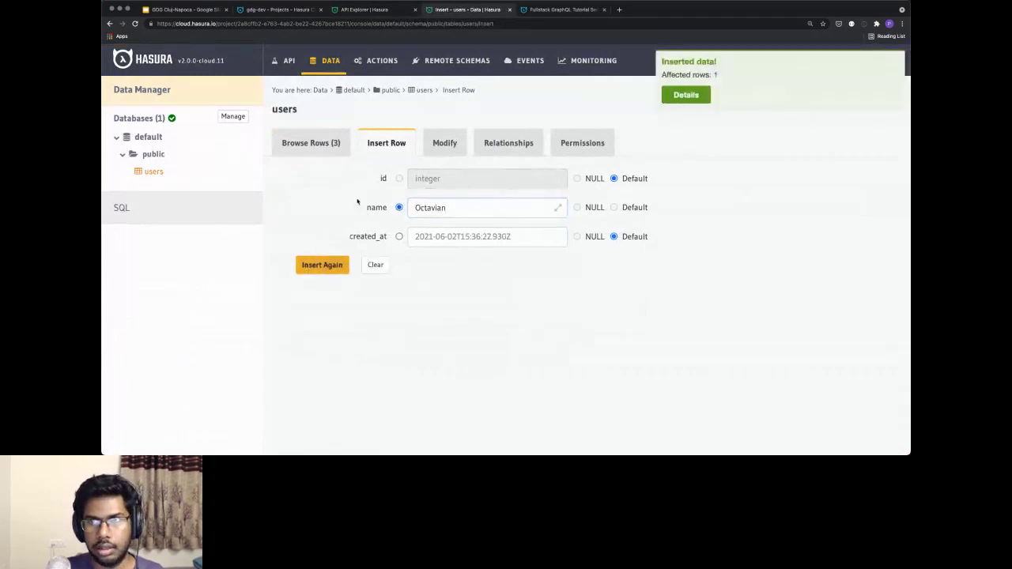
# Go back to the API explorer tab and check the running subscription's output for the newly inserted row.
pyautogui.click(342, 12)
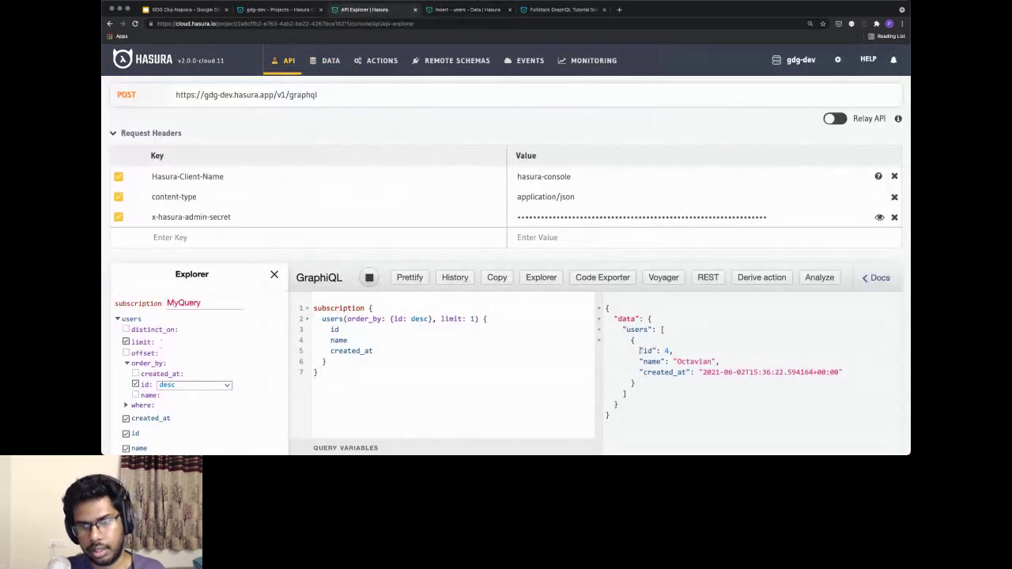
pyautogui.moveTo(640, 351); pyautogui.dragTo(720, 361)
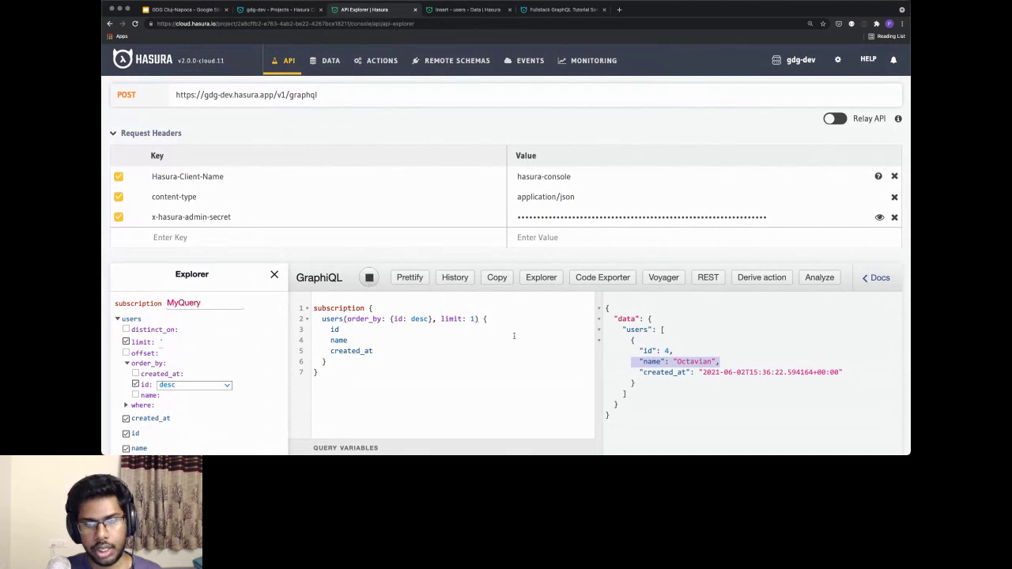
pyautogui.click(650, 341)
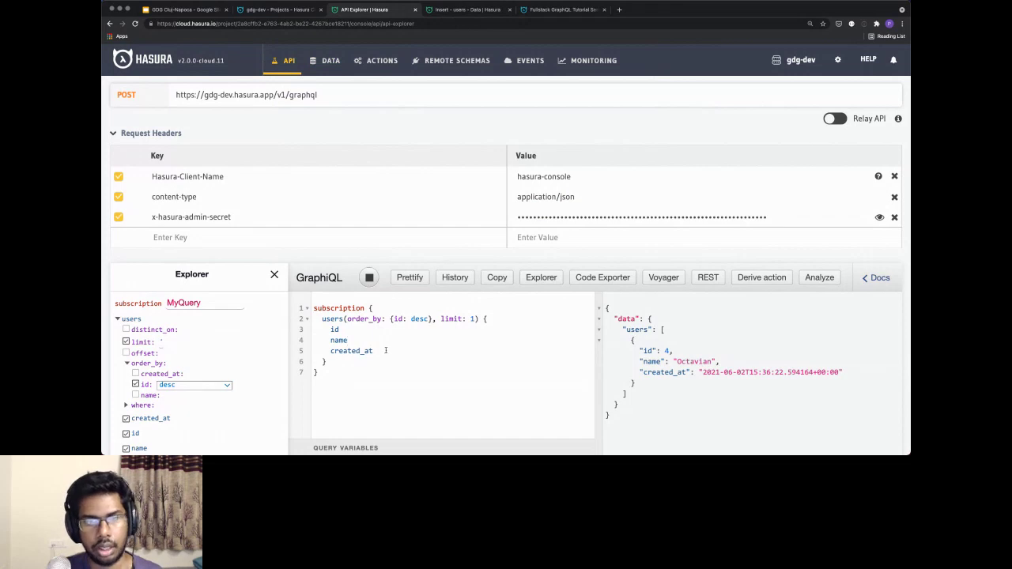
pyautogui.click(340, 368)
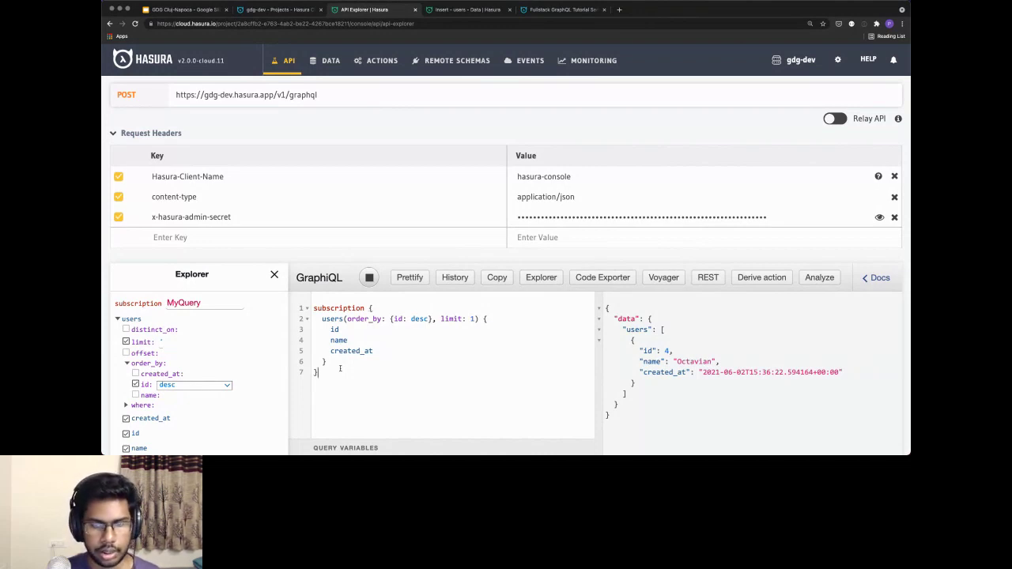
pyautogui.click(340, 368)
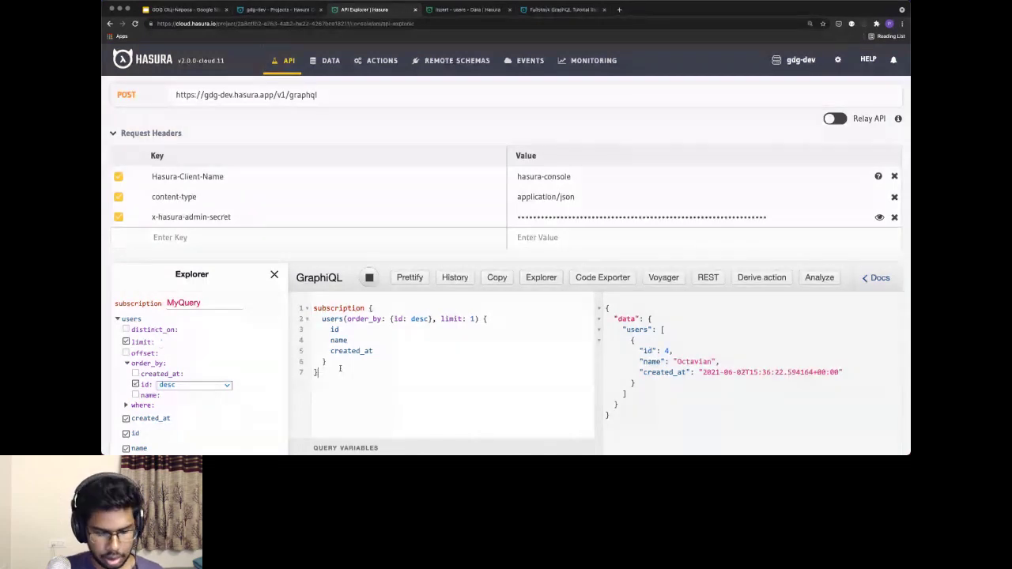
# Clear the subscription from the query editor and open the users table in the data manager.
pyautogui.press('super+a')
pyautogui.press('BackSpace')
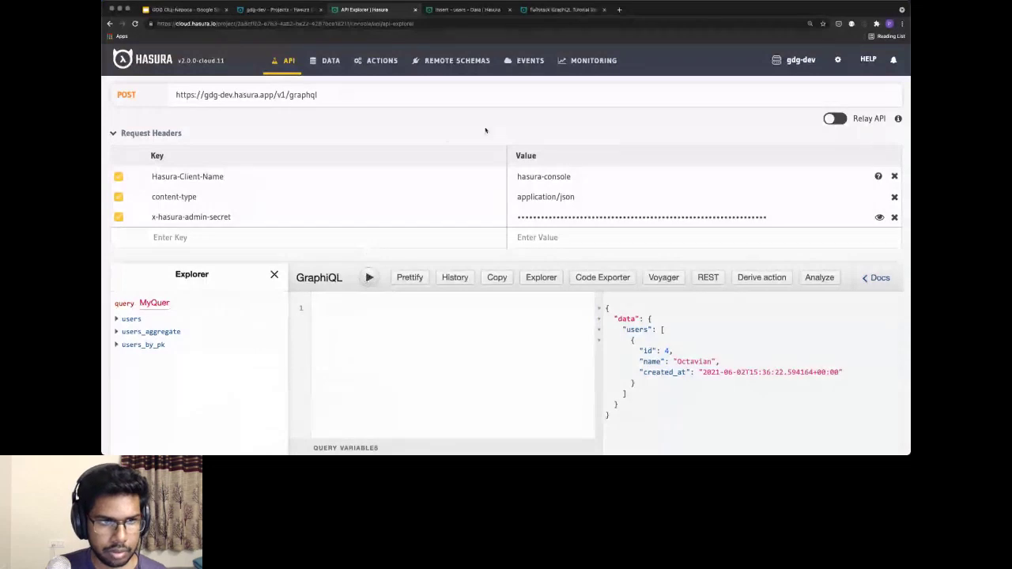
pyautogui.click(326, 60)
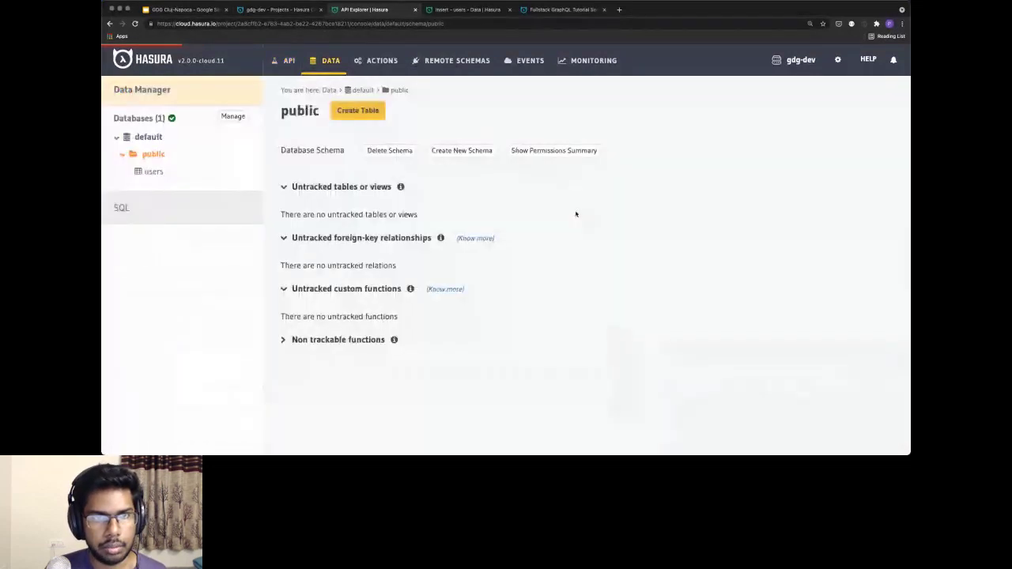
pyautogui.click(152, 170)
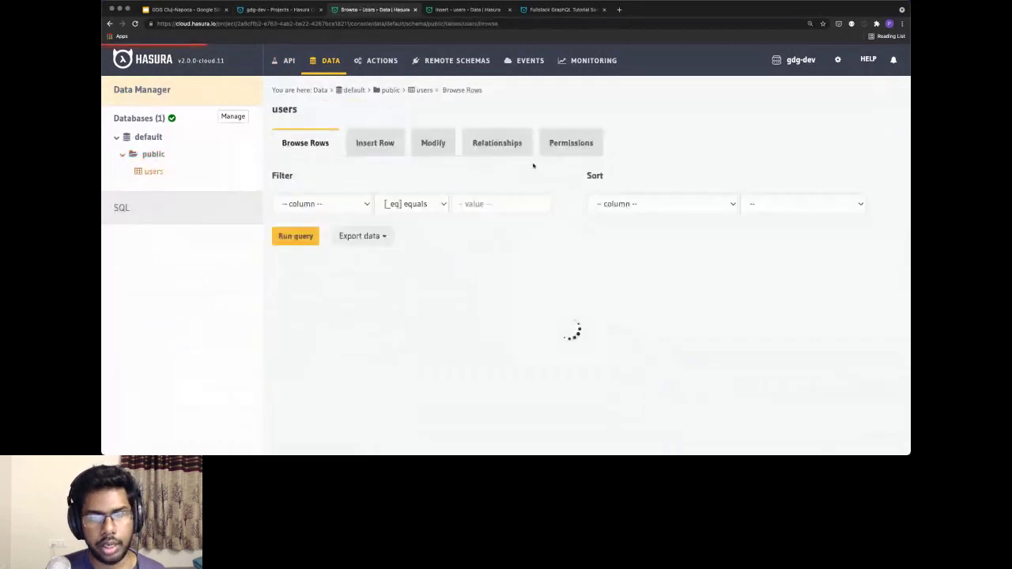
# Start a new table named address in the public schema with an id column of type Integer (auto-increment).
pyautogui.click(328, 68)
pyautogui.click(359, 112)
pyautogui.click(355, 155)
pyautogui.write('address')
pyautogui.press('Tab')
pyautogui.write('id')
pyautogui.press('Tab')
pyautogui.write('i')
pyautogui.press('Down')
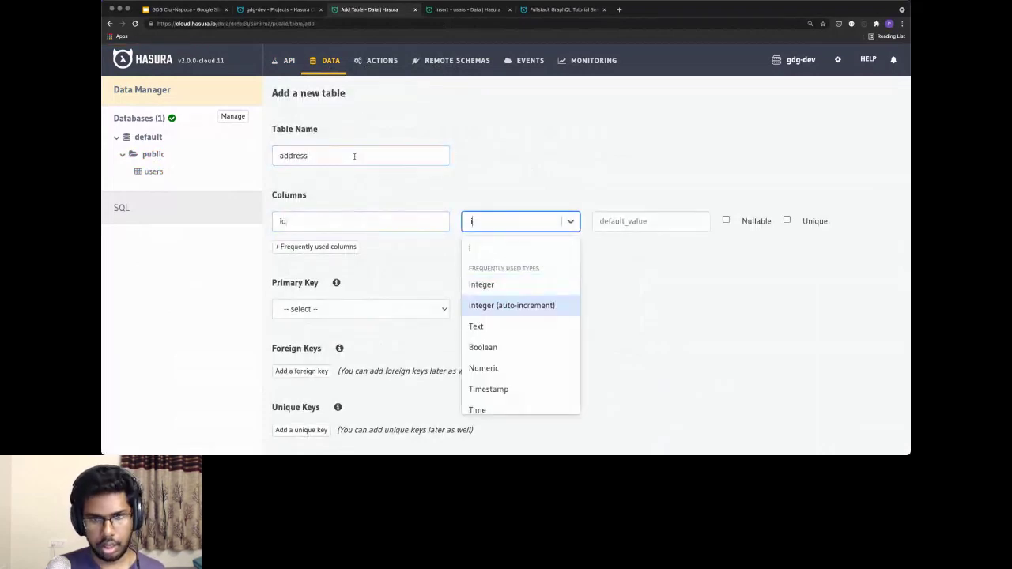
pyautogui.press('Return')
# Add a line_1 column of type Text to the new address table.
pyautogui.click(325, 249)
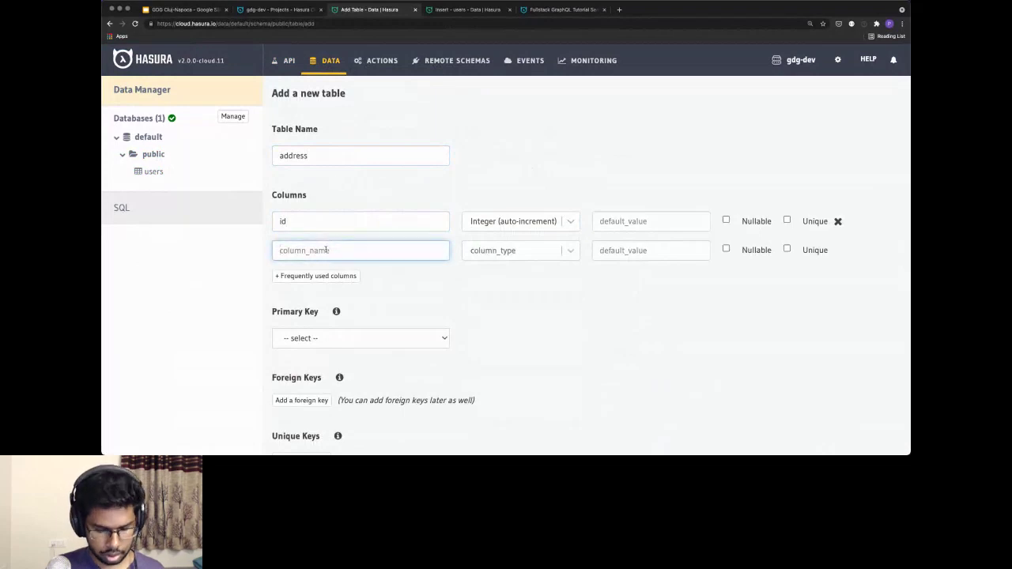
pyautogui.write('line_1')
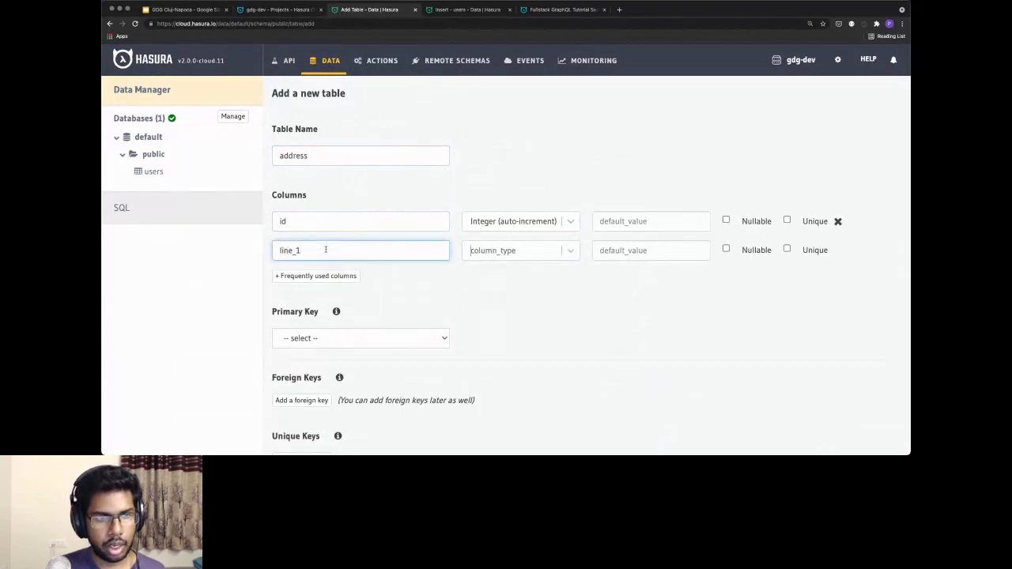
pyautogui.press('Tab')
pyautogui.write('te')
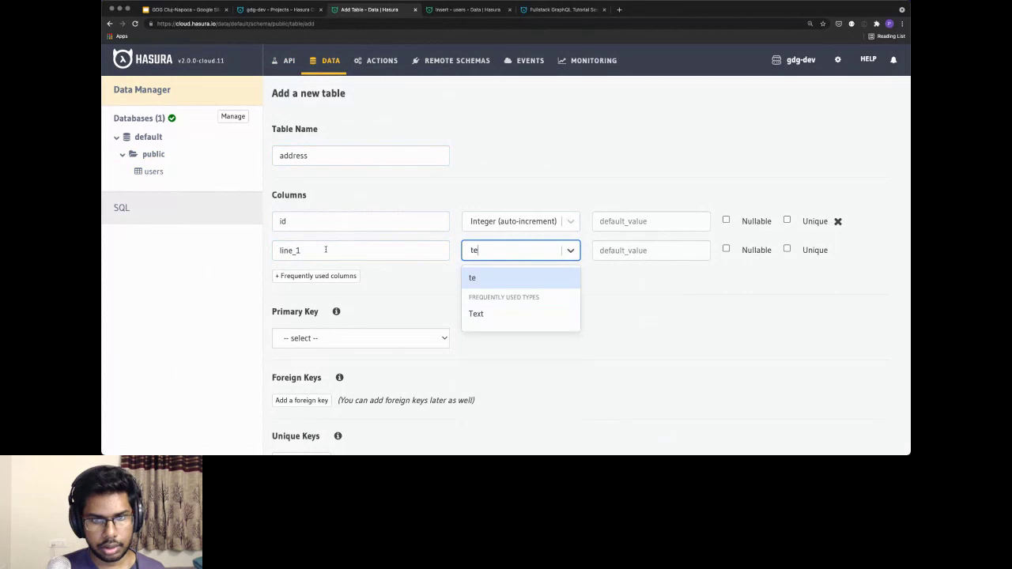
pyautogui.press('Down')
pyautogui.press('Return')
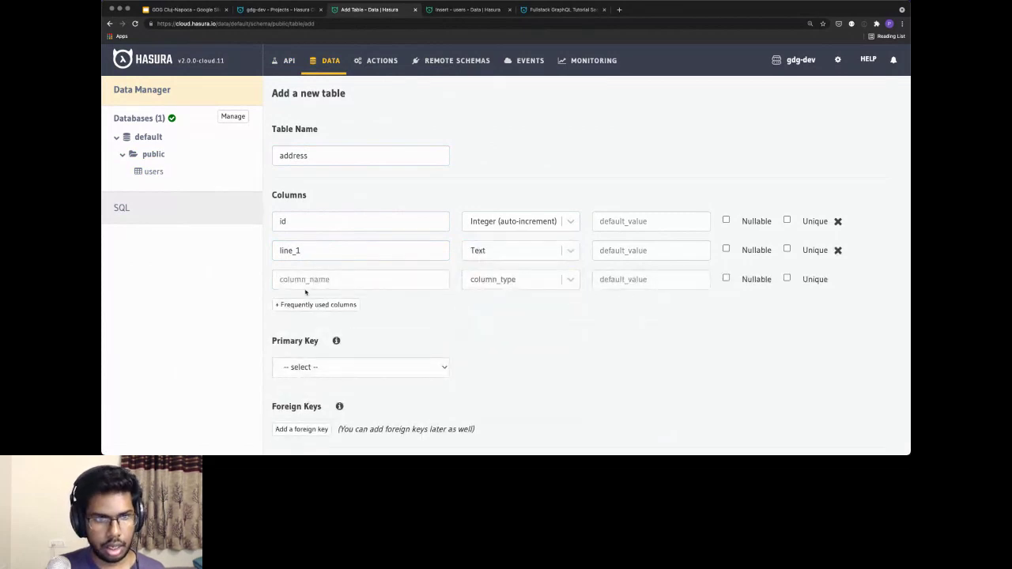
# Add a user_id column of type Integer to the new address table.
pyautogui.click(321, 282)
pyautogui.write('user_id')
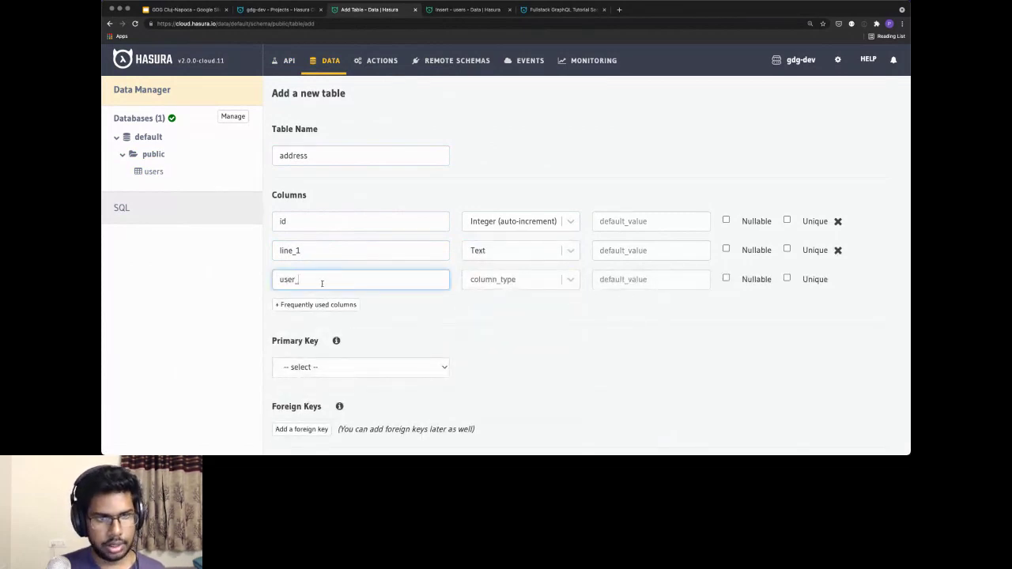
pyautogui.press('Tab')
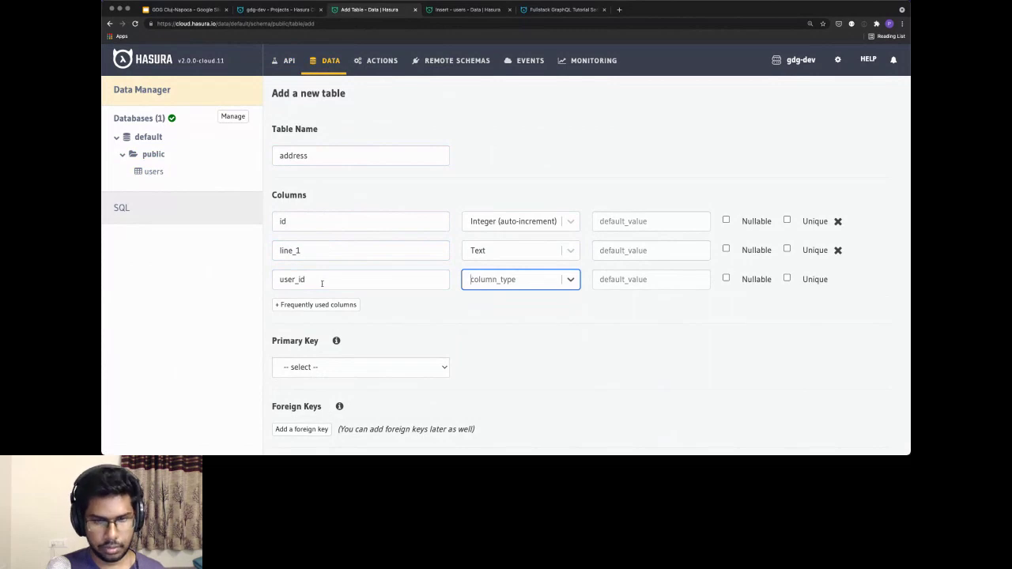
pyautogui.press('Down')
pyautogui.press('Return')
# Add a pincode column of type Text to the new address table.
pyautogui.click(353, 293)
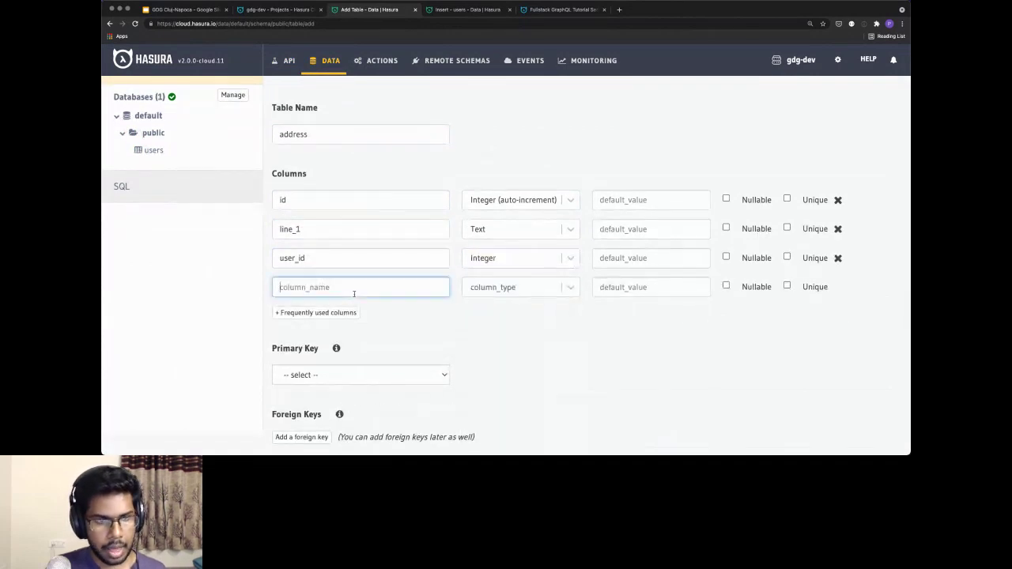
pyautogui.write('pincode')
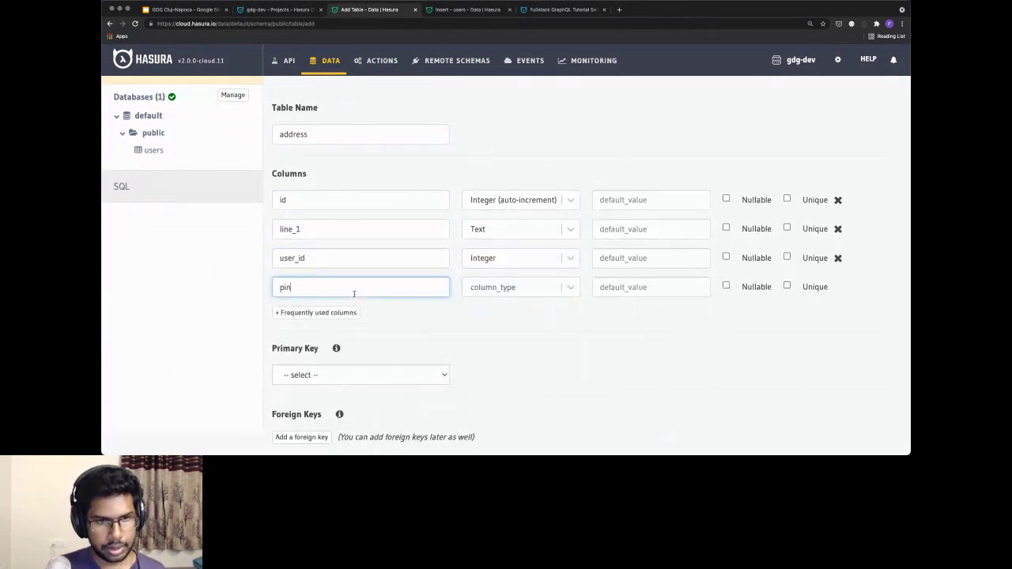
pyautogui.click(565, 287)
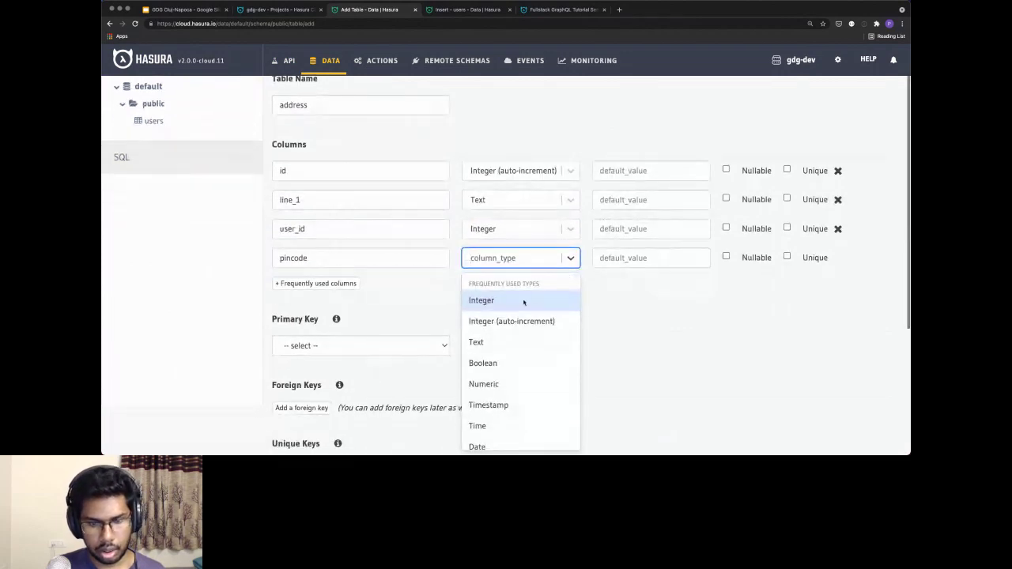
pyautogui.write('te')
pyautogui.press('Down')
pyautogui.press('Return')
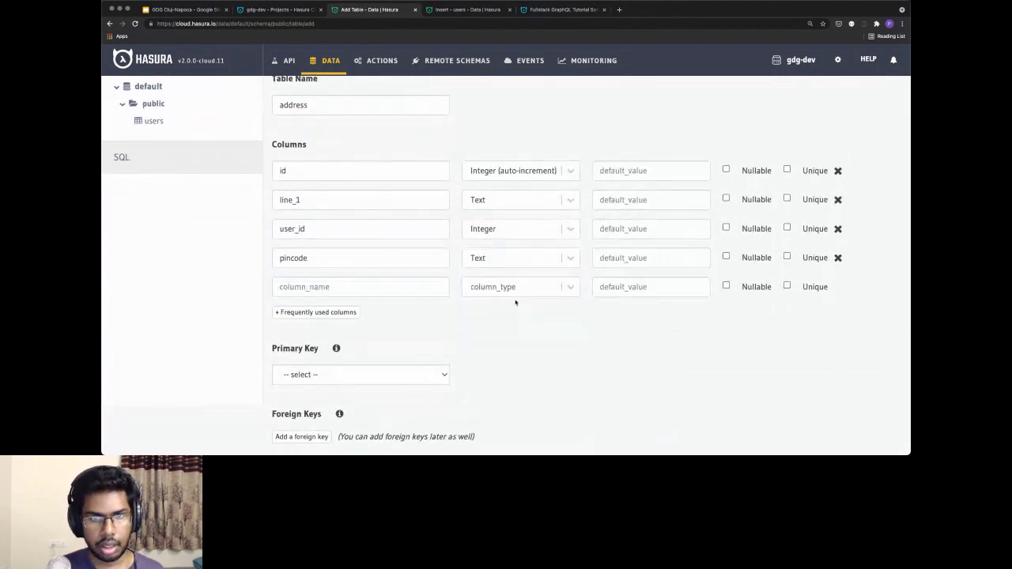
# Set id as the primary key and create the address table.
pyautogui.click(332, 374)
pyautogui.click(305, 387)
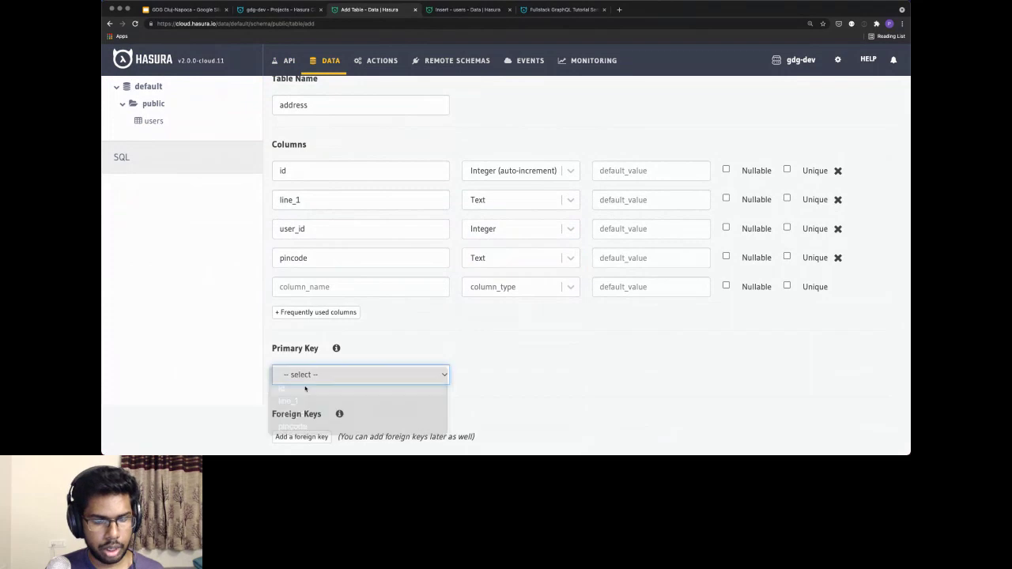
pyautogui.scroll(-5, 304, 395)
pyautogui.click(299, 435)
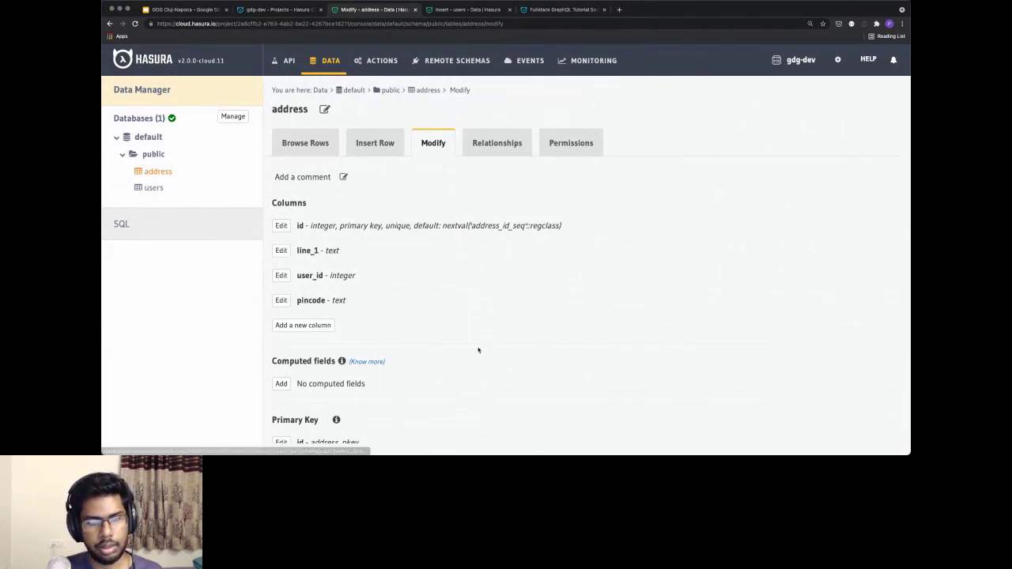
# Add a foreign key on the address table from user_id to the id column of users in the public schema and save it.
pyautogui.scroll(-3, 463, 309)
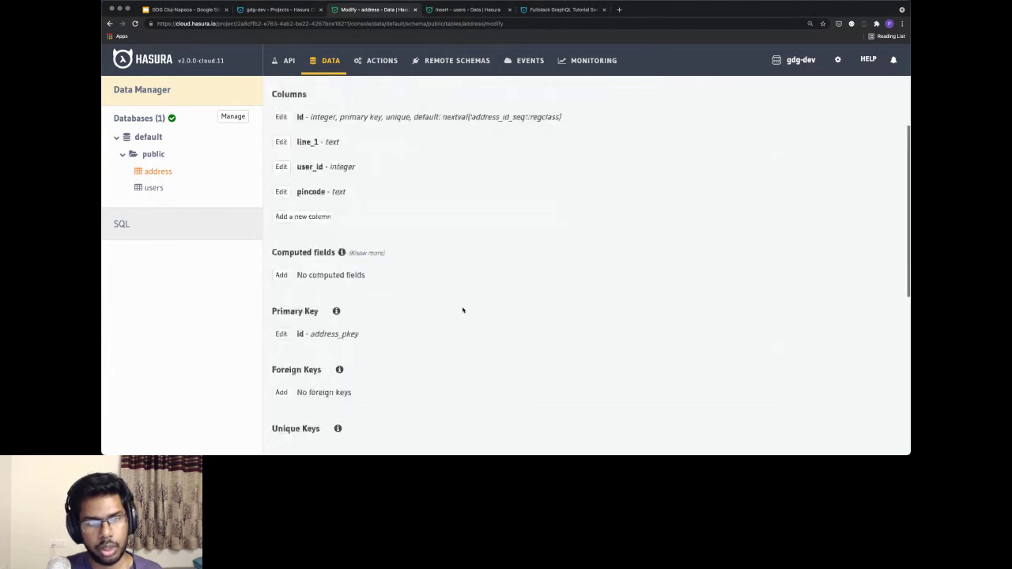
pyautogui.scroll(-2, 462, 310)
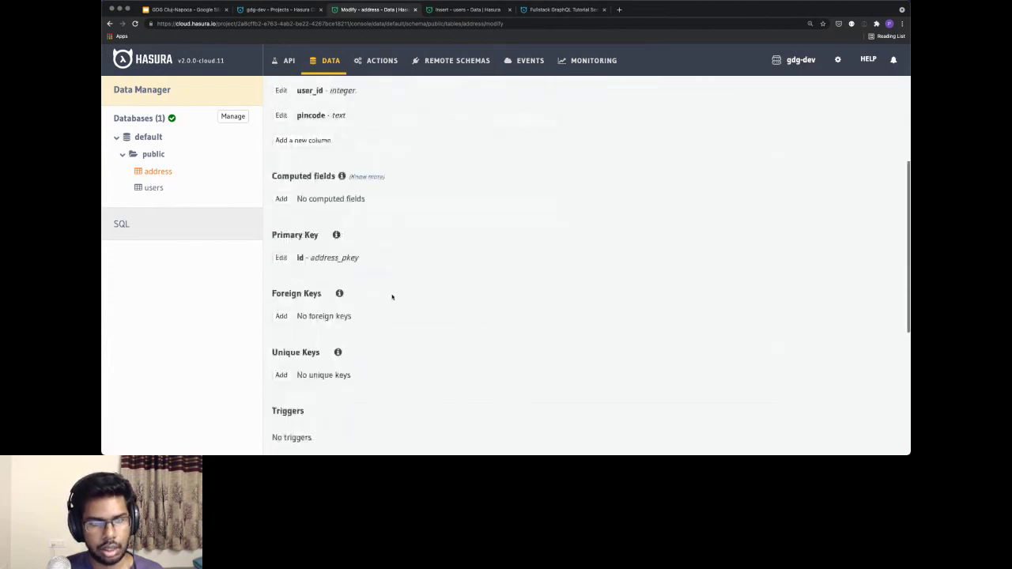
pyautogui.click(282, 317)
pyautogui.scroll(-2, 403, 303)
pyautogui.scroll(-2, 404, 303)
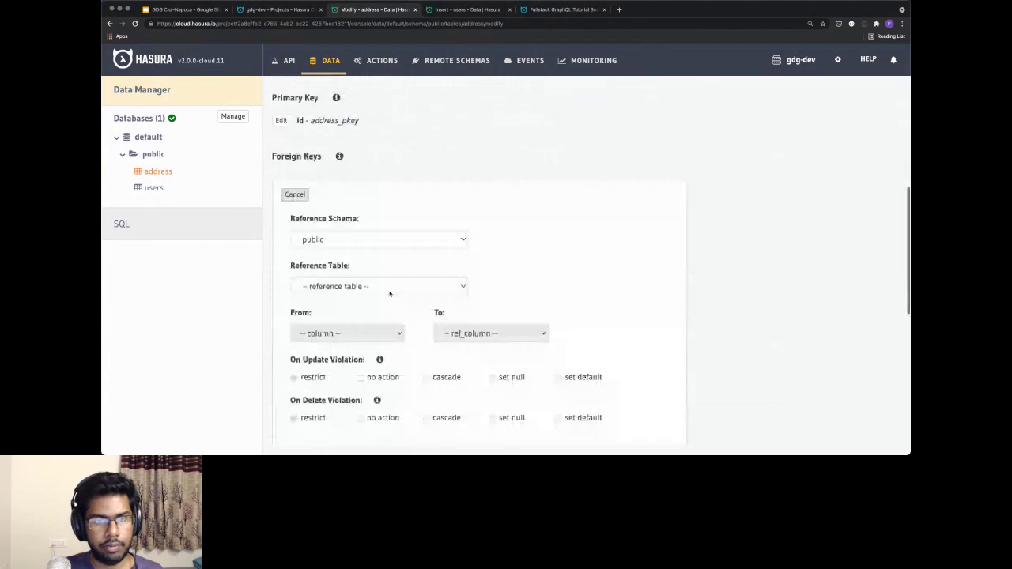
pyautogui.click(388, 288)
pyautogui.click(323, 310)
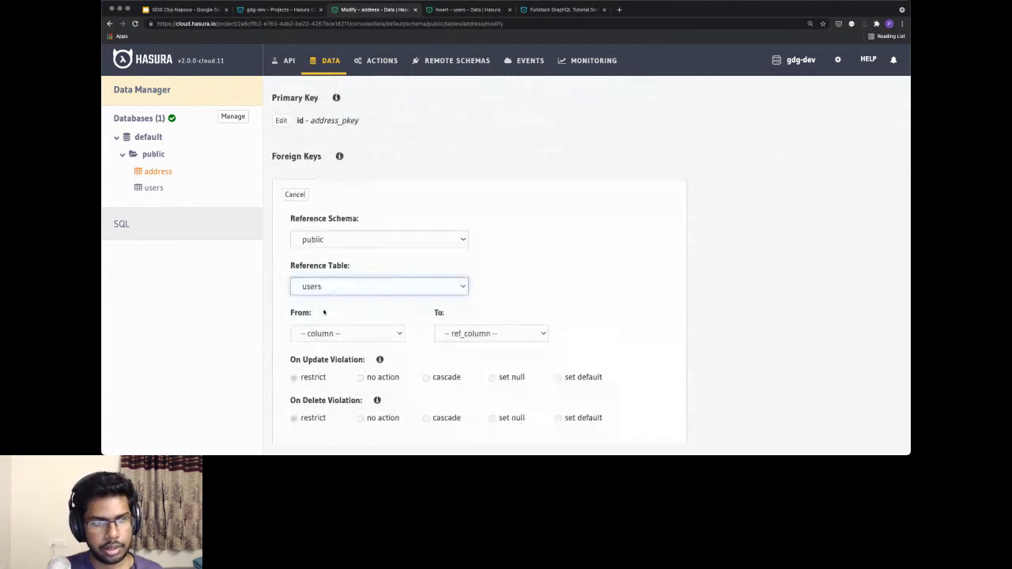
pyautogui.scroll(-1, 323, 312)
pyautogui.click(324, 290)
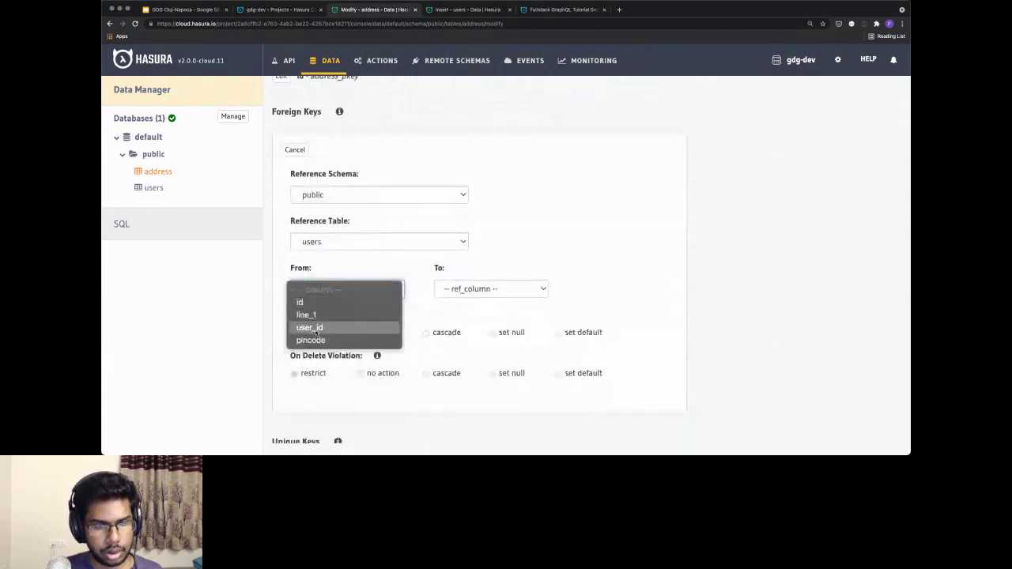
pyautogui.click(316, 329)
pyautogui.click(490, 288)
pyautogui.click(469, 301)
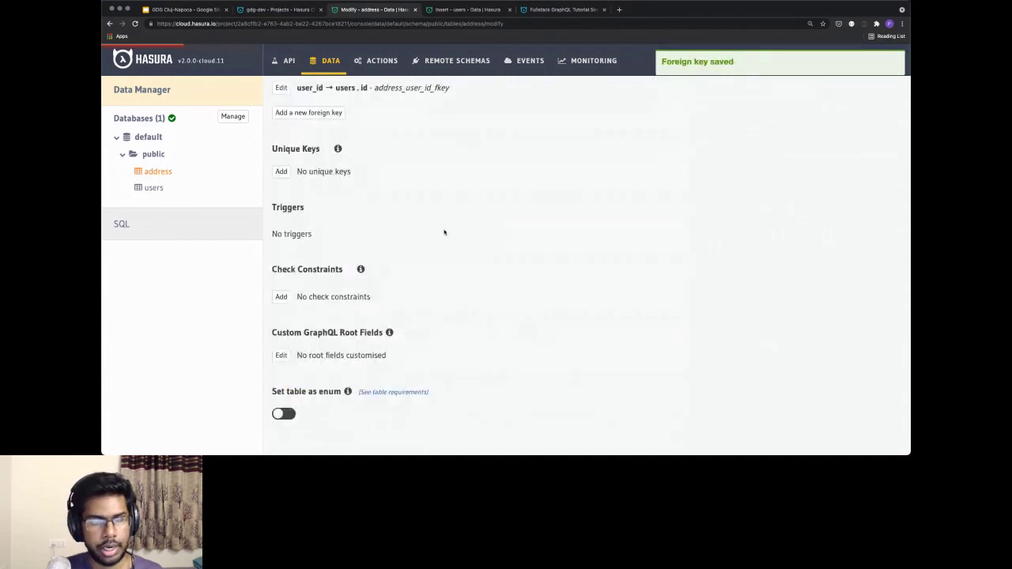
# Add the suggested object relationship from address.user_id to users.id on the address table, named user.
pyautogui.scroll(5, 406, 233)
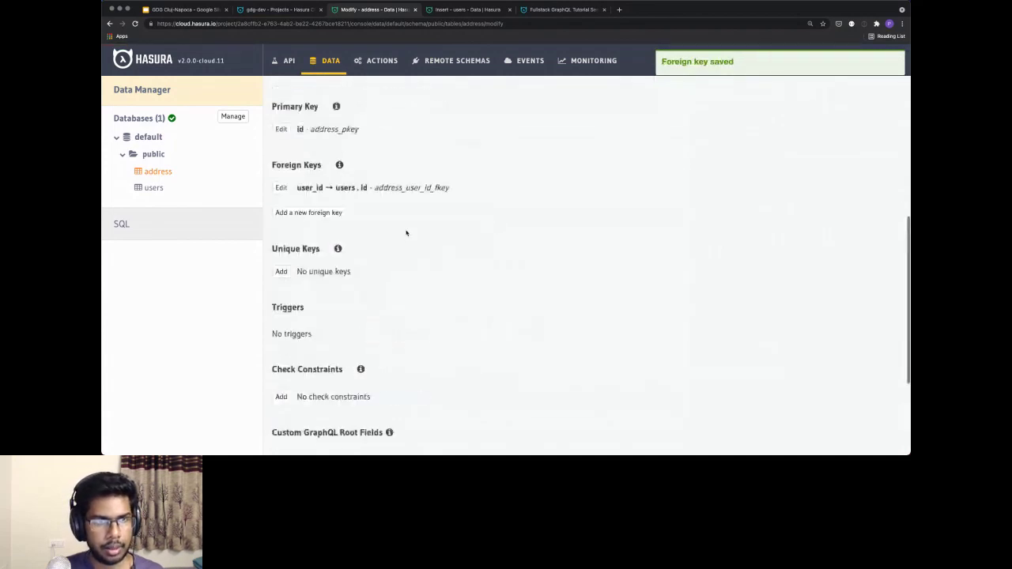
pyautogui.scroll(5, 453, 228)
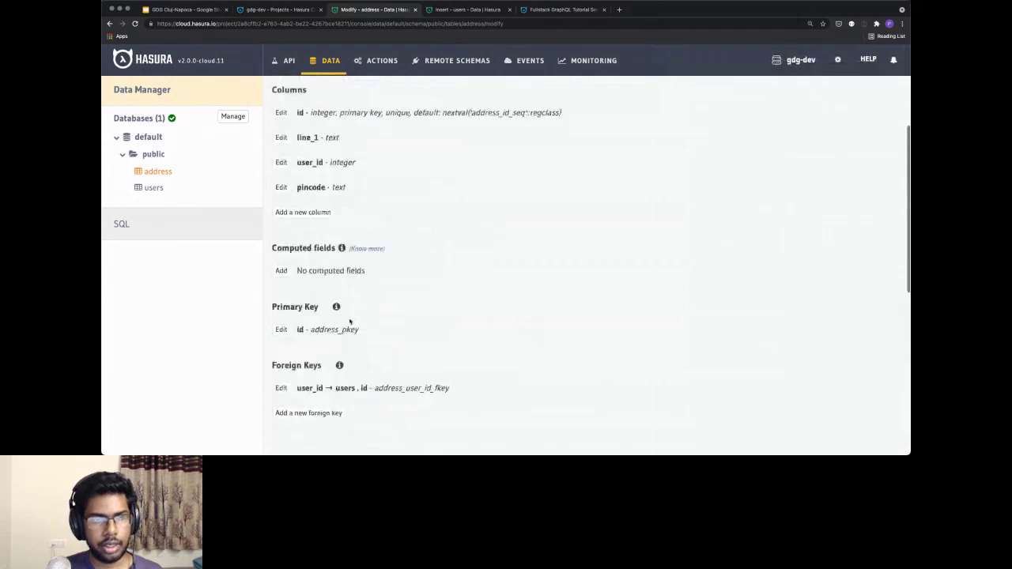
pyautogui.click(485, 143)
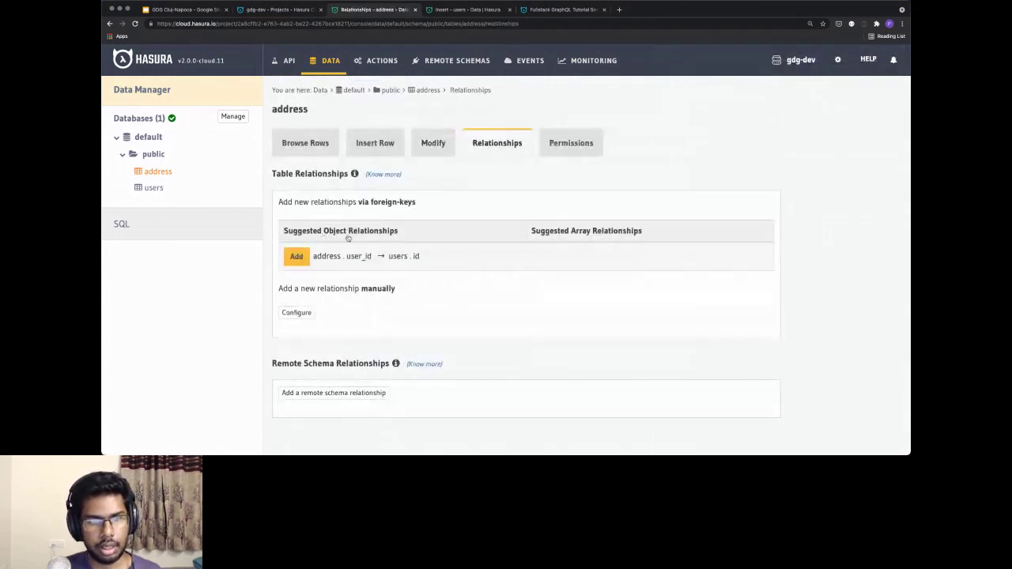
pyautogui.click(297, 256)
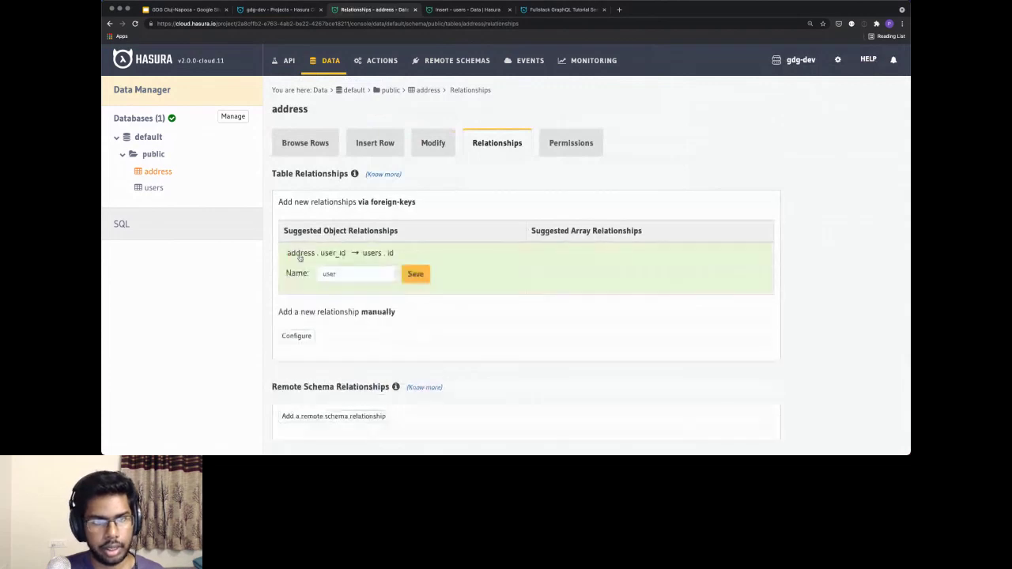
pyautogui.click(423, 273)
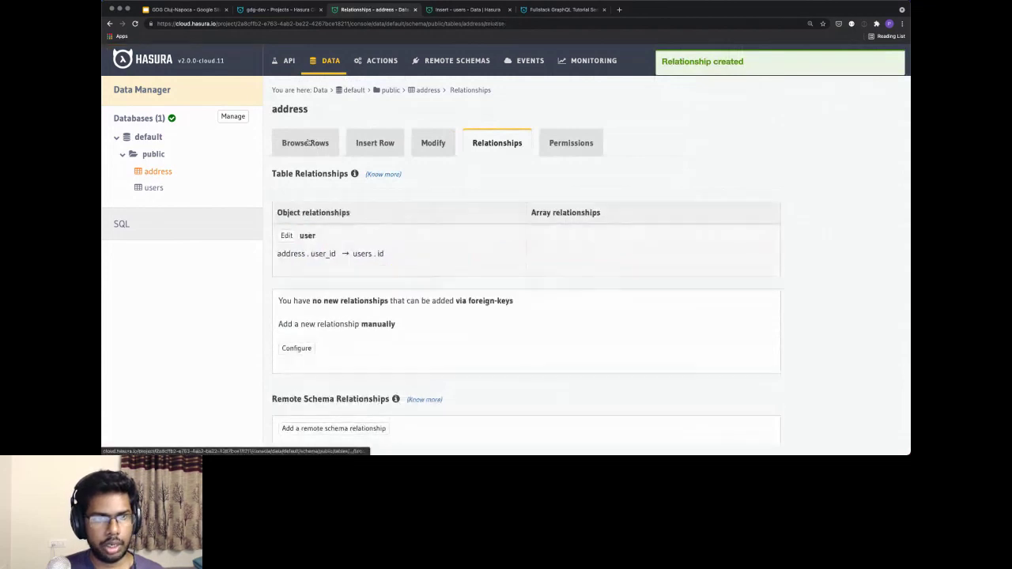
# Look at the address table's rows and the fields of its row insertion form.
pyautogui.click(308, 143)
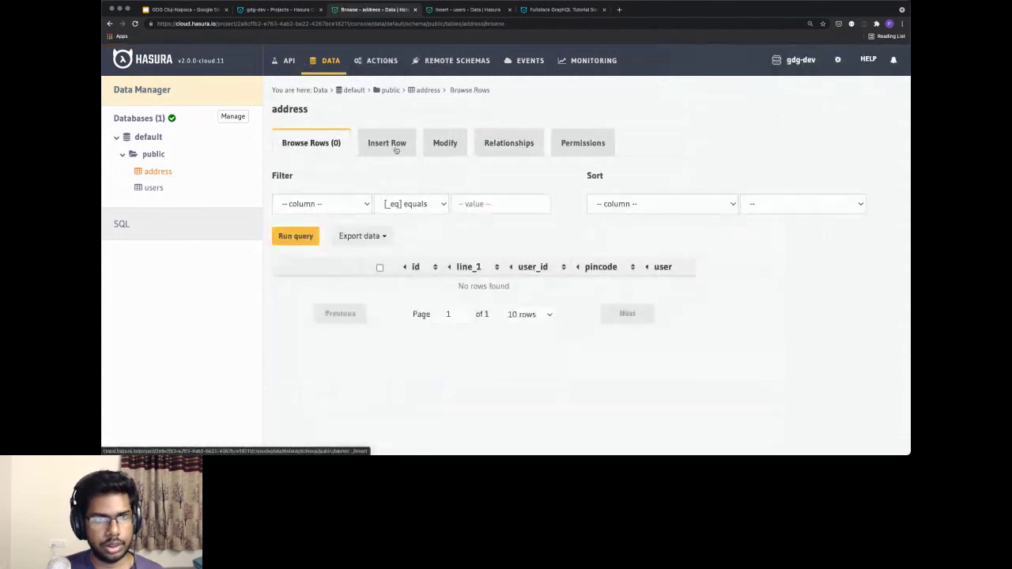
pyautogui.click(383, 144)
pyautogui.click(470, 207)
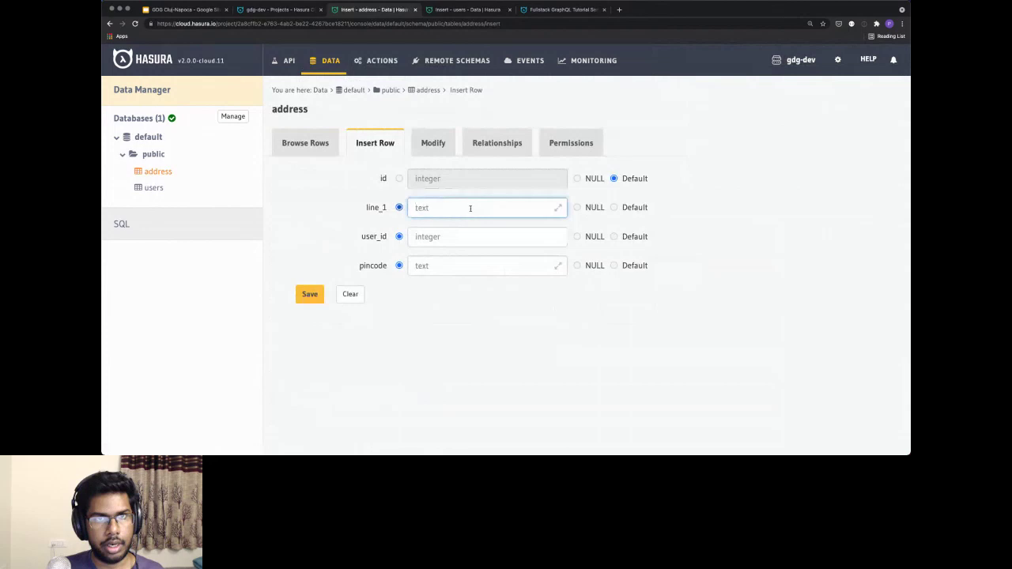
# Add the suggested array relationship between address.user_id and users.id on the users table, named addresses.
pyautogui.press('super+bracketleft')
pyautogui.click(331, 68)
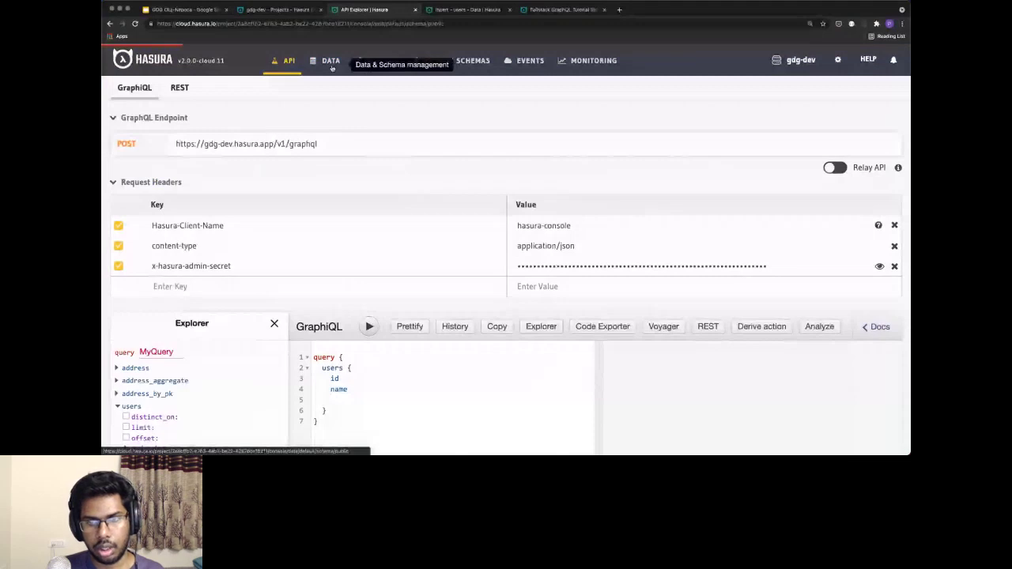
pyautogui.click(620, 278)
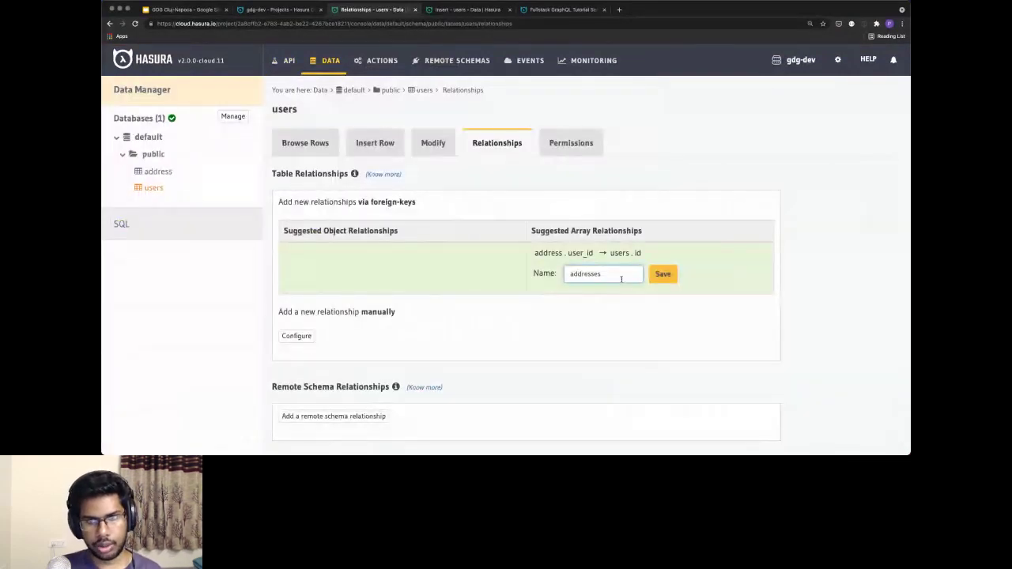
pyautogui.click(664, 277)
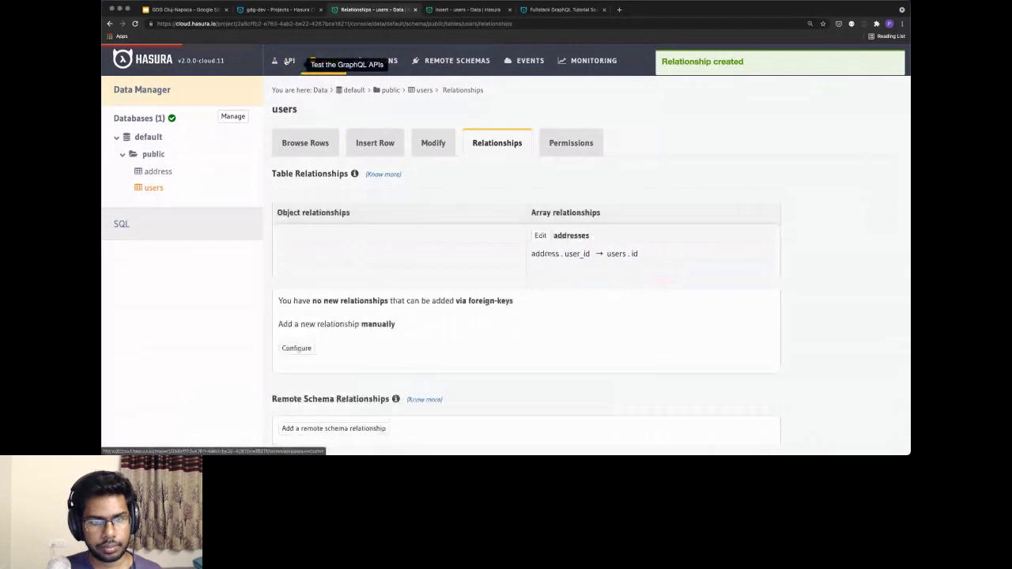
# Extend the users query in the API explorer with a nested addresses selection of id, line_1 and pincode.
pyautogui.click(286, 61)
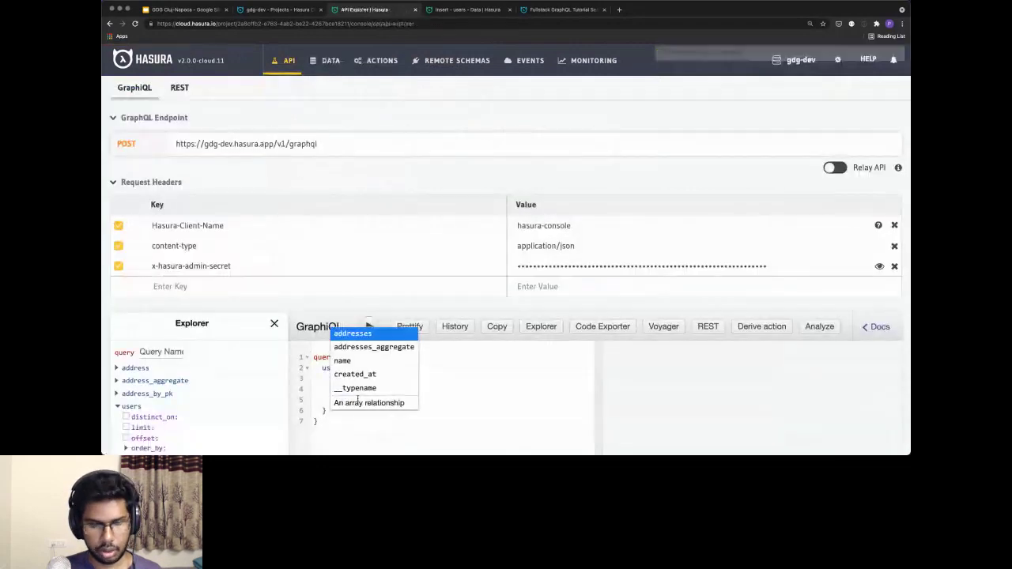
pyautogui.press('Return')
pyautogui.write('{')
pyautogui.press('Return')
pyautogui.write('ad')
pyautogui.write('id')
pyautogui.press('Return')
pyautogui.write('line_1')
pyautogui.press('Return')
pyautogui.write('pincode')
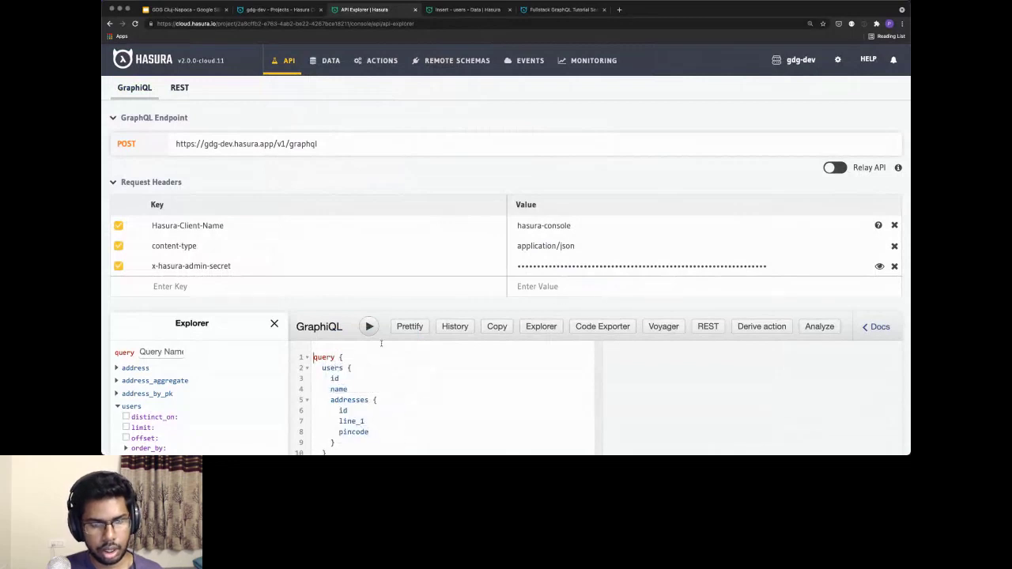
pyautogui.scroll(-2, 426, 294)
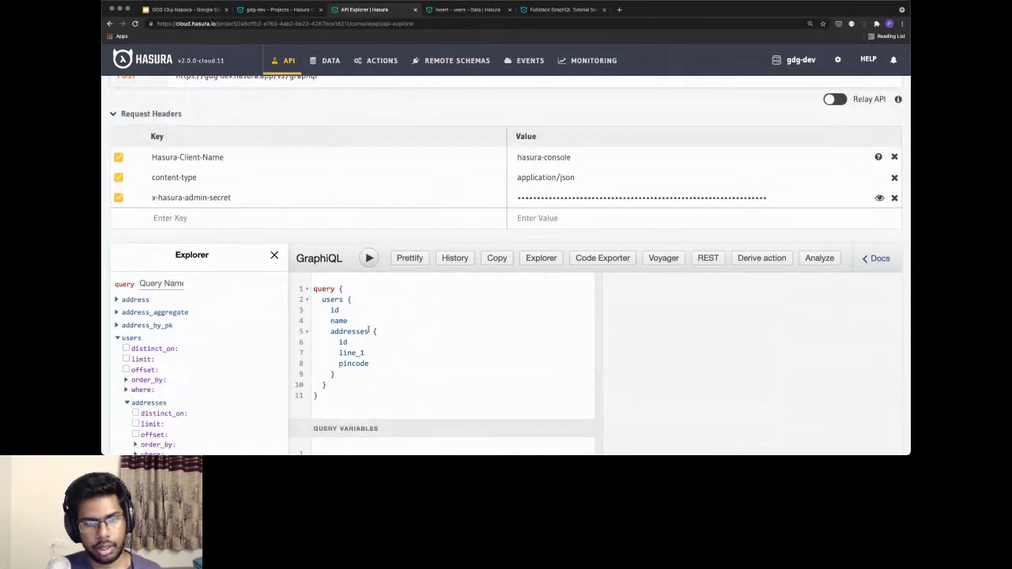
# Run the nested users query and examine the generated SQL and execution plan in its query analysis.
pyautogui.click(369, 258)
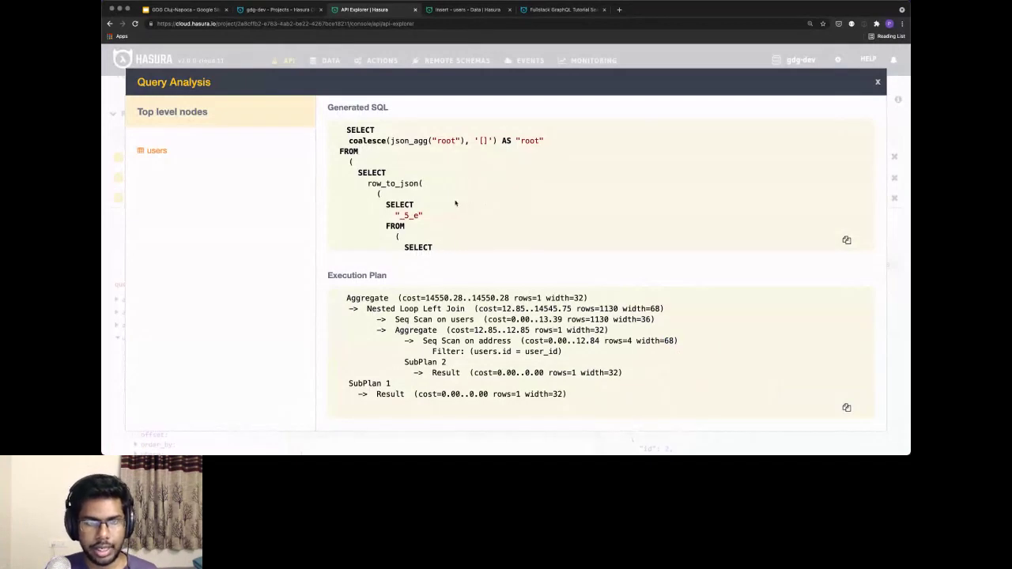
pyautogui.scroll(-10, 455, 203)
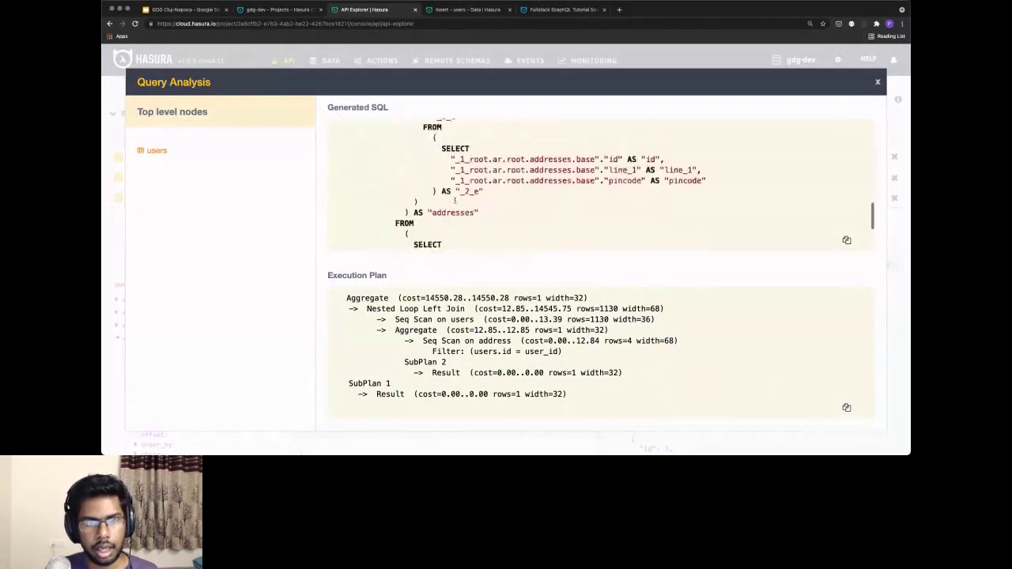
pyautogui.scroll(-3, 454, 203)
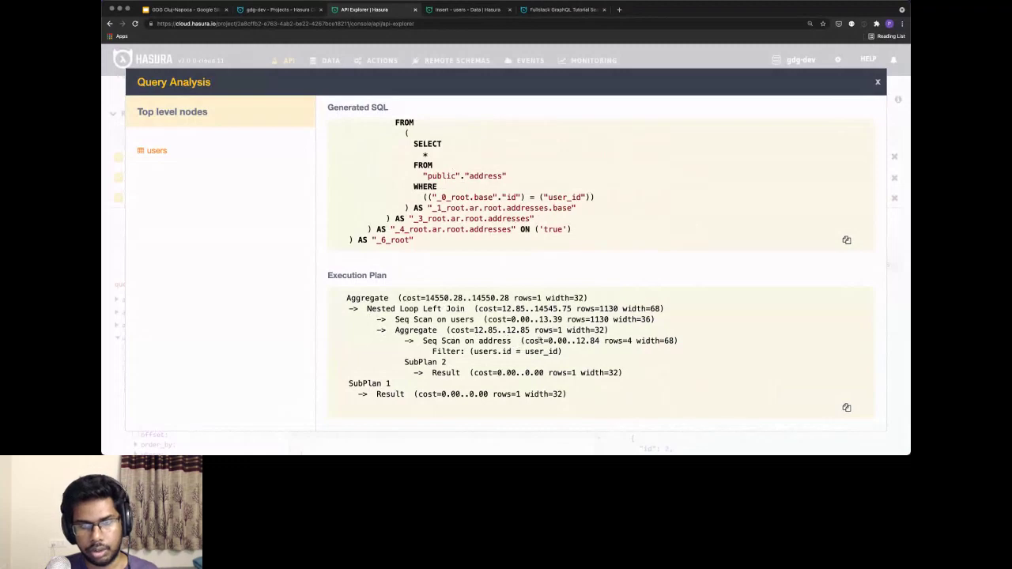
pyautogui.click(878, 82)
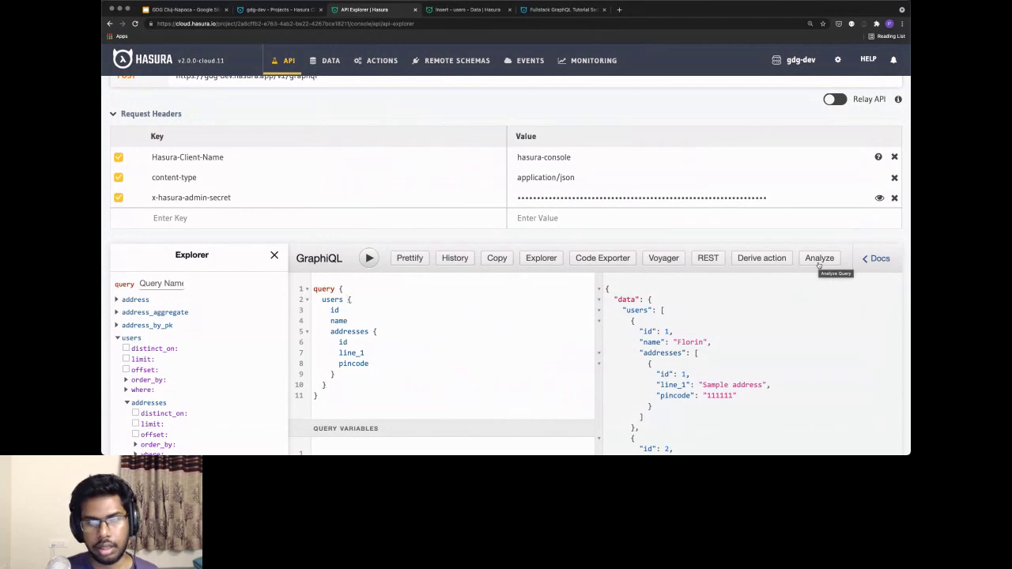
pyautogui.click(378, 333)
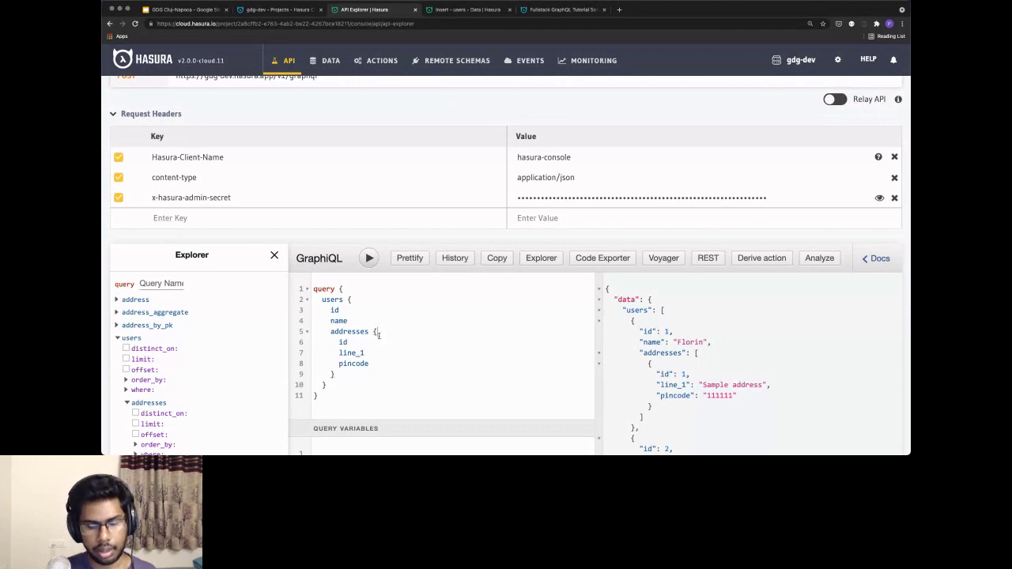
# Start a select permission for a new role named user on the users table.
pyautogui.click(327, 60)
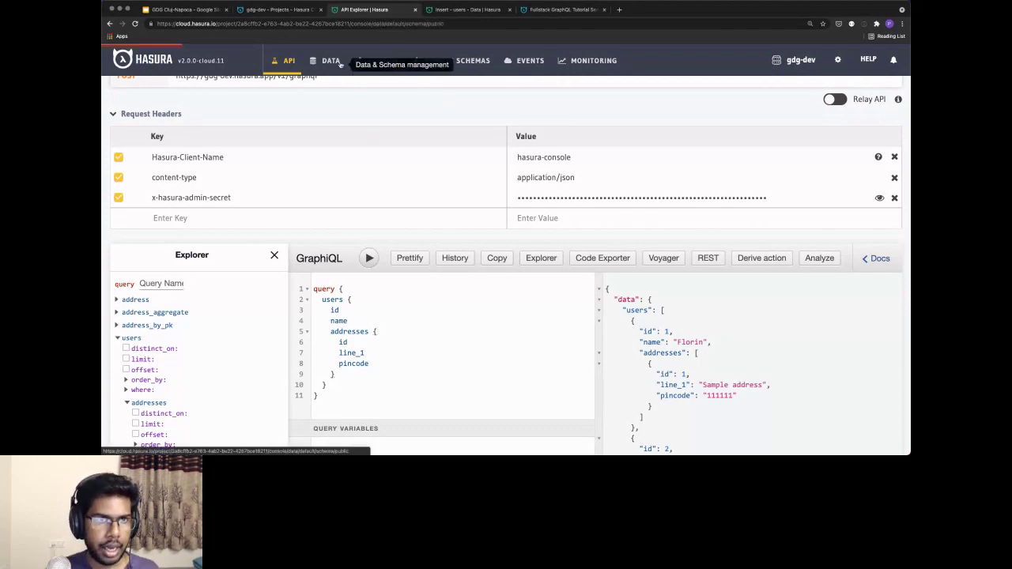
pyautogui.click(153, 187)
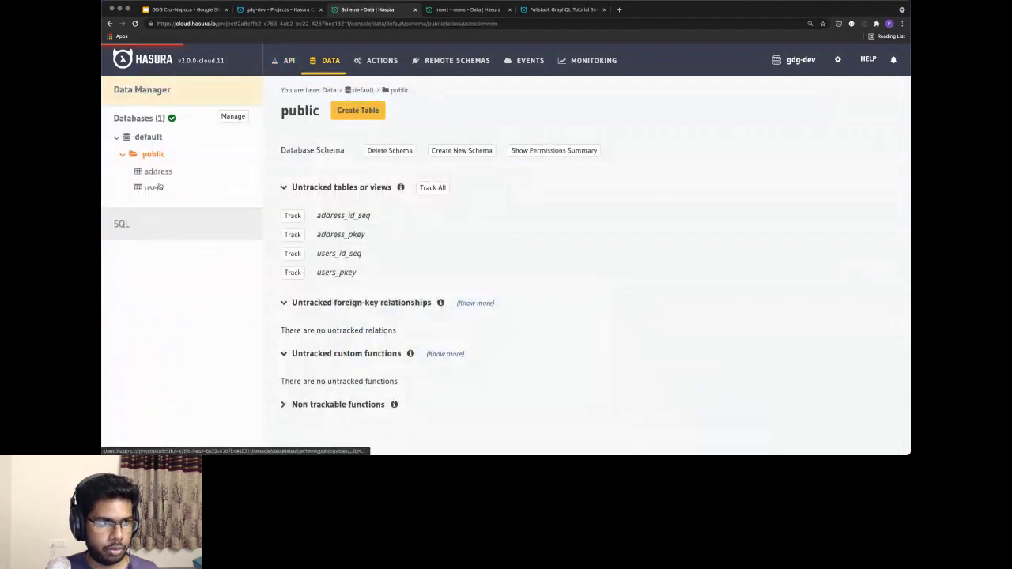
pyautogui.click(566, 148)
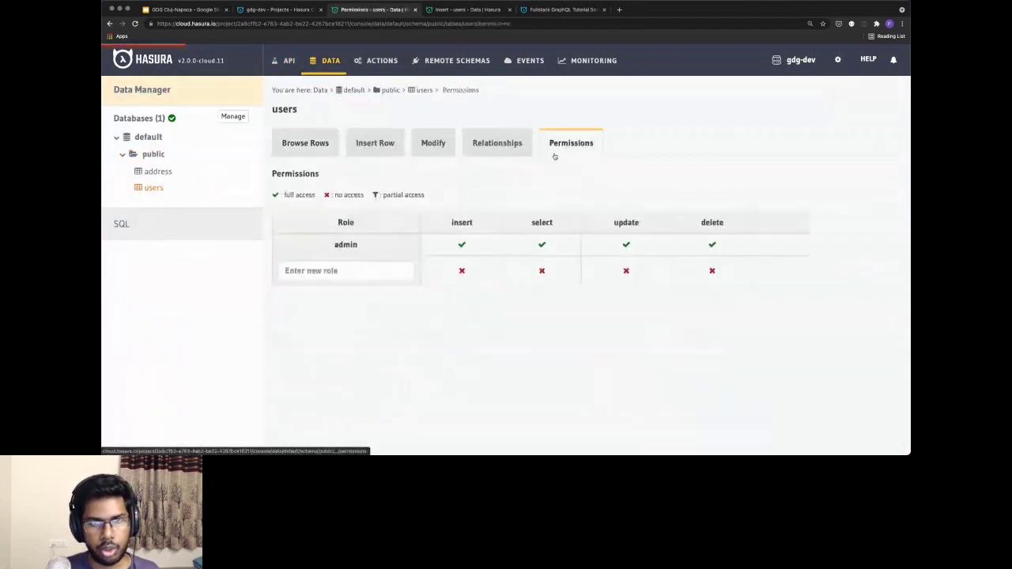
pyautogui.click(362, 271)
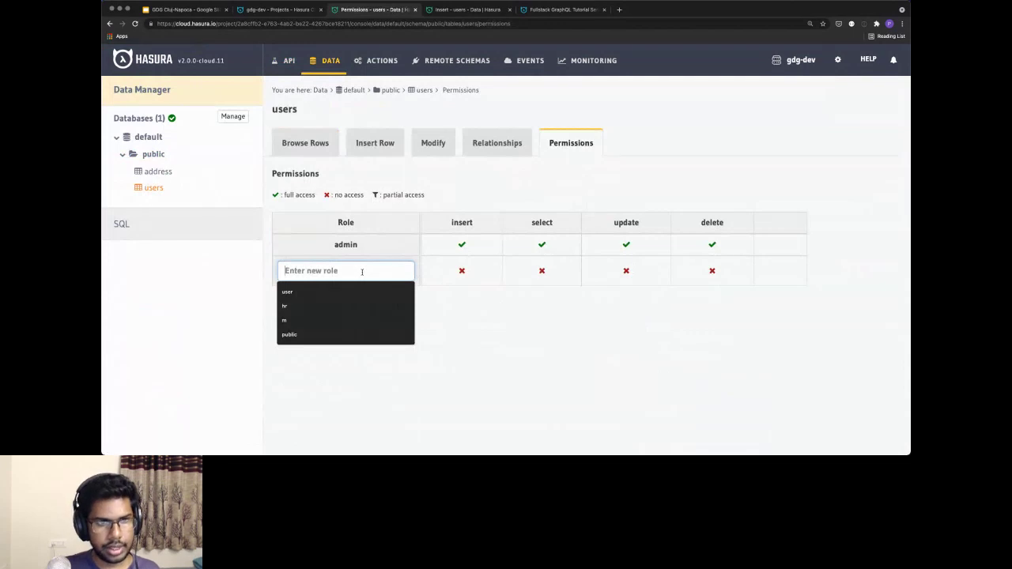
pyautogui.write('user')
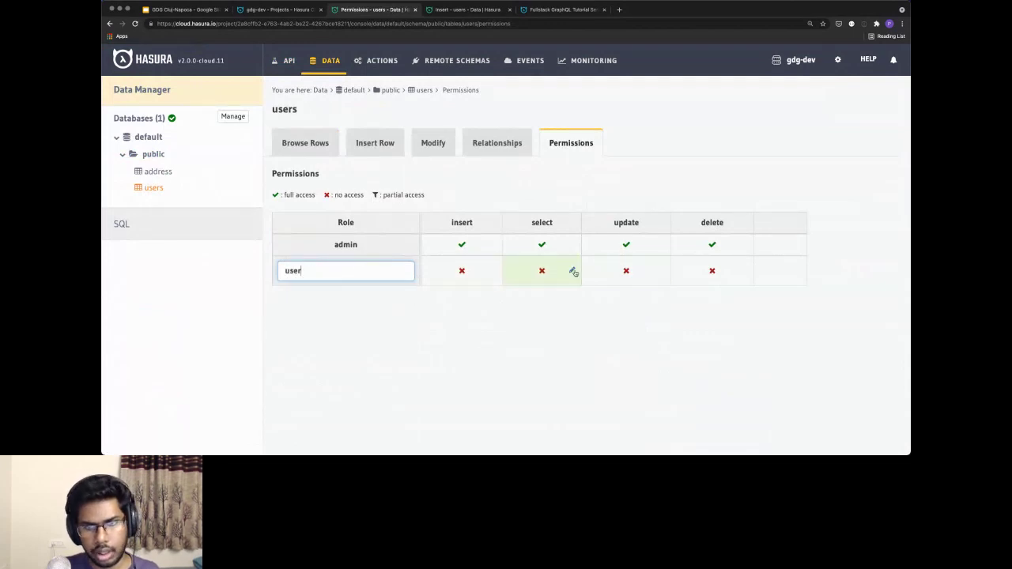
pyautogui.click(572, 271)
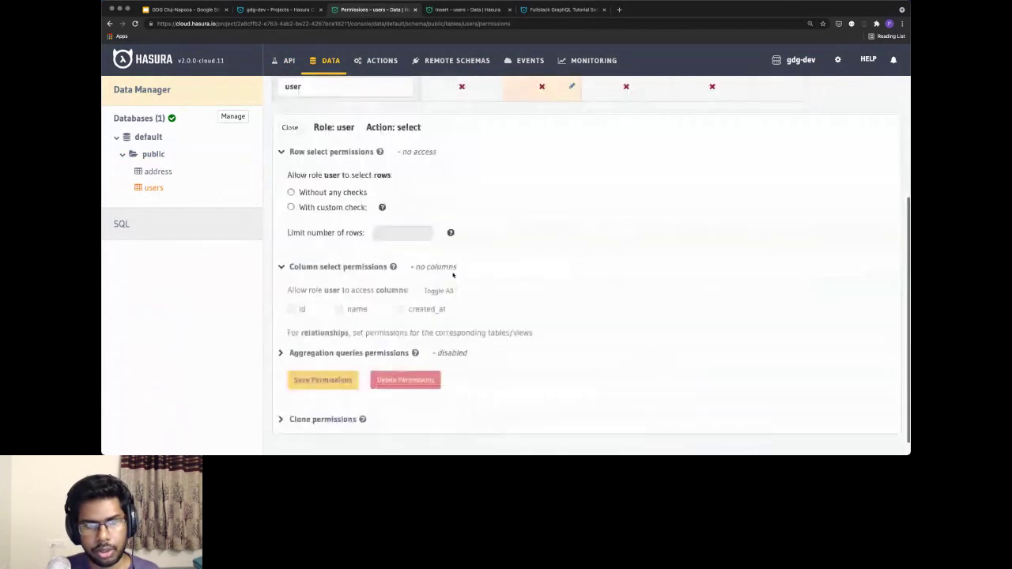
# Restrict the user role's row select access with a custom check that id _eq X-Hasura-User-Id.
pyautogui.click(310, 208)
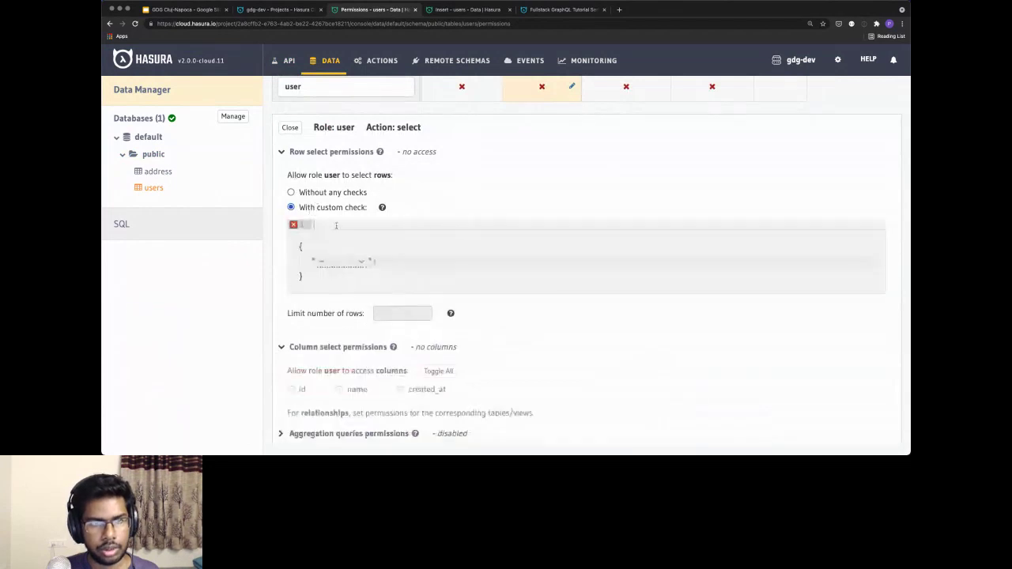
pyautogui.click(359, 264)
pyautogui.press('Down')
pyautogui.press('Down')
pyautogui.press('Down')
pyautogui.press('Down')
pyautogui.press('Down')
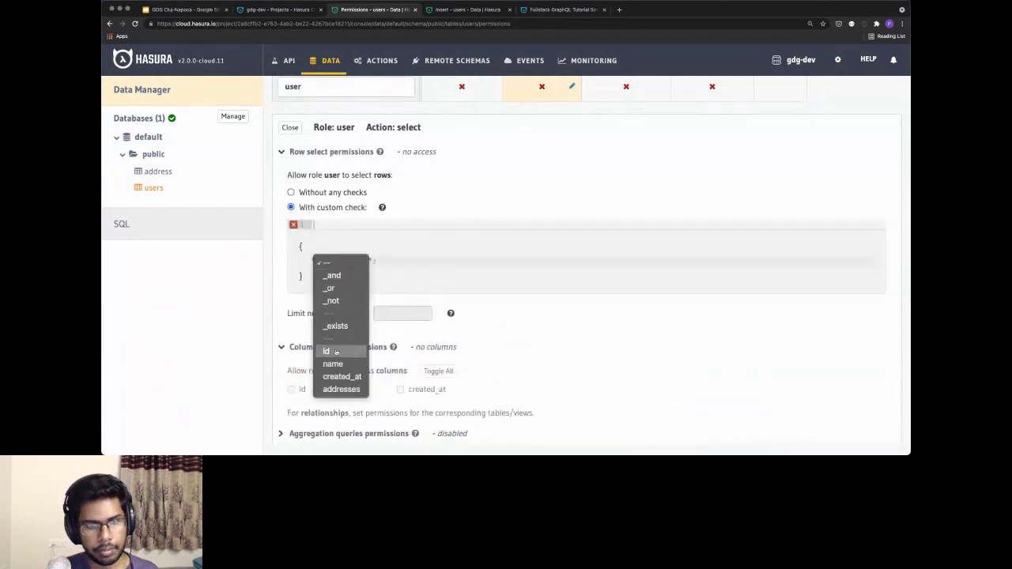
pyautogui.press('Return')
pyautogui.click(356, 280)
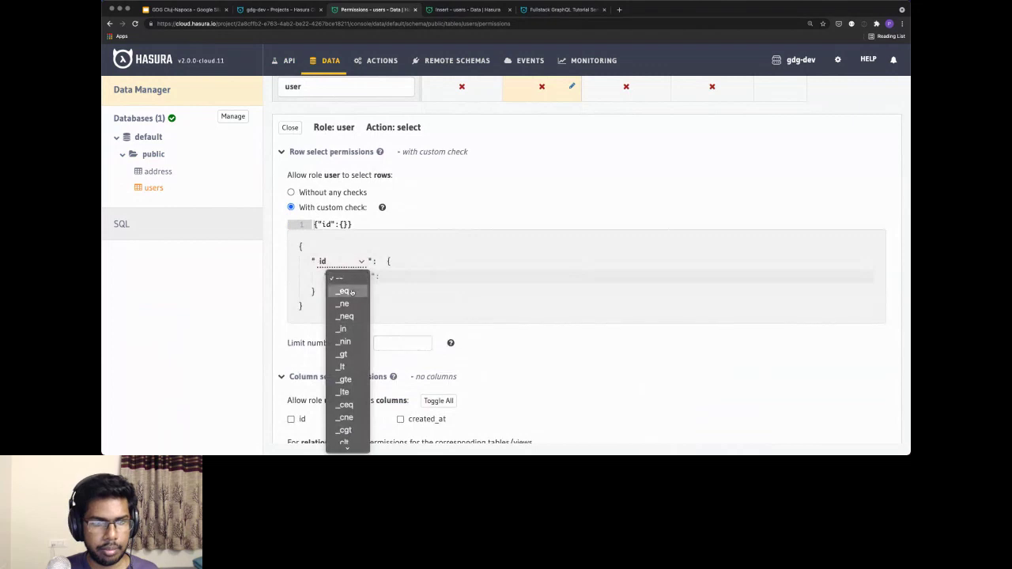
pyautogui.press('Return')
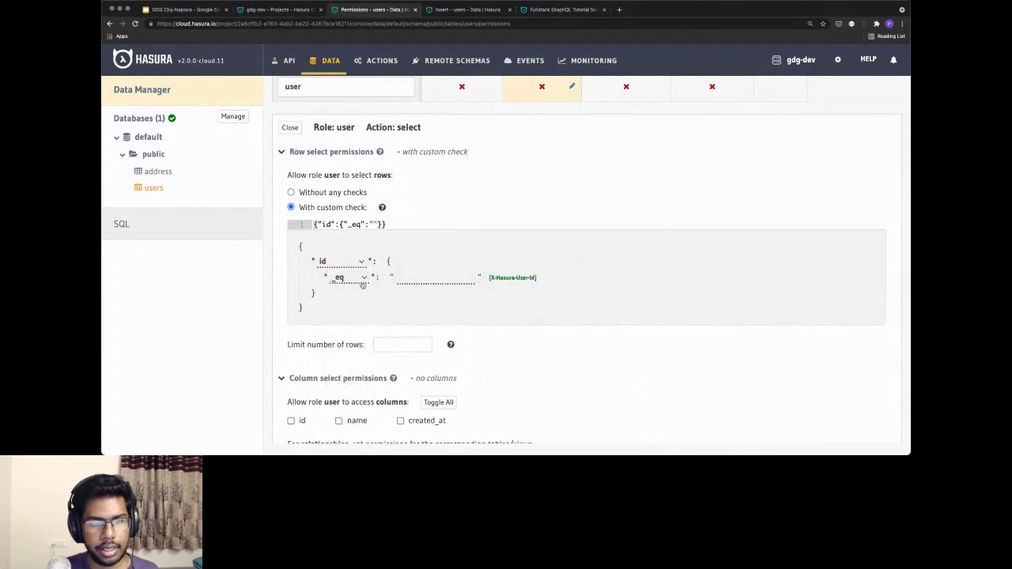
pyautogui.click(513, 278)
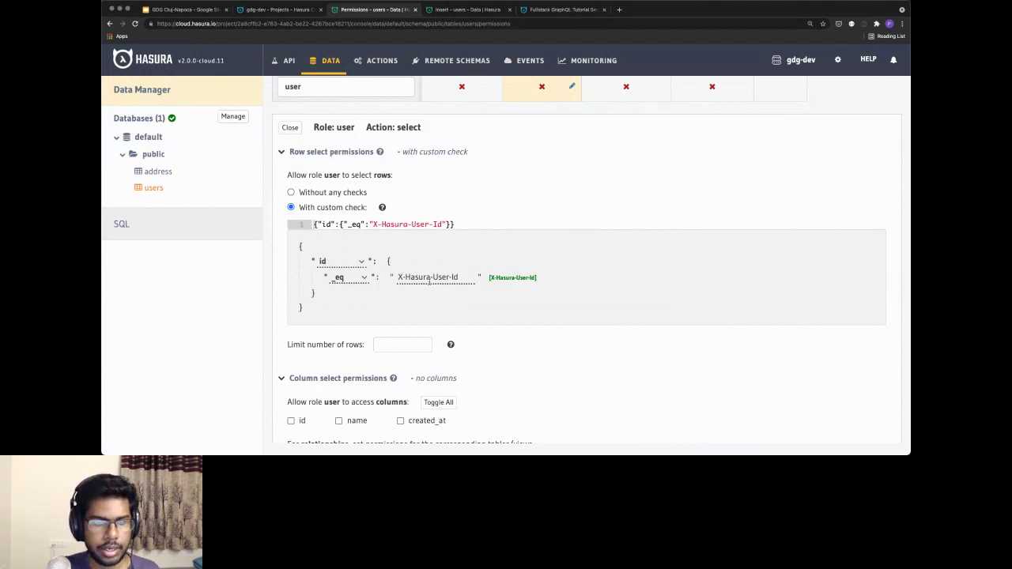
# Allow the user role to select all columns of the users table and save the permissions.
pyautogui.scroll(-2, 428, 278)
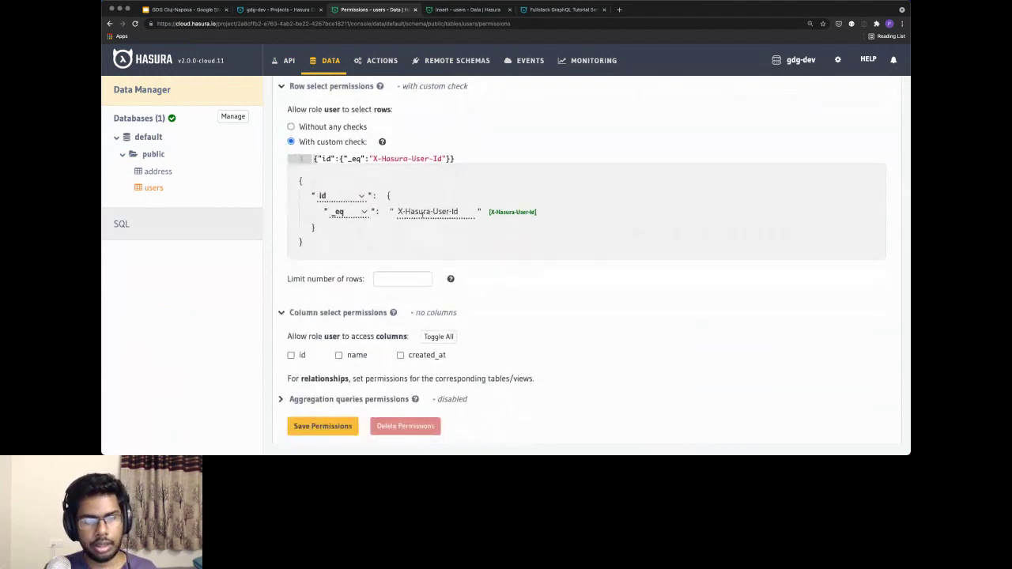
pyautogui.scroll(-2, 510, 272)
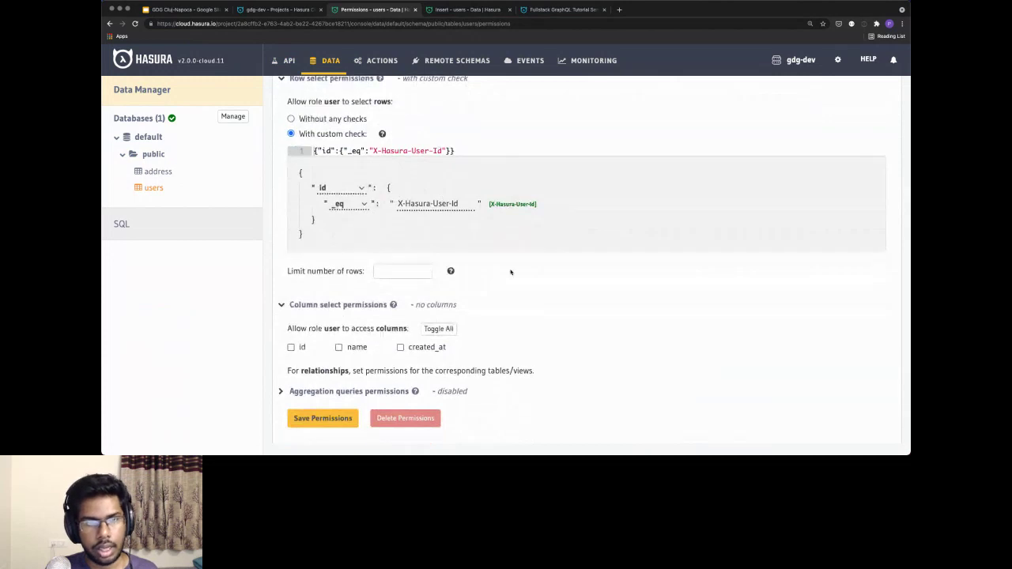
pyautogui.click(451, 293)
pyautogui.click(335, 384)
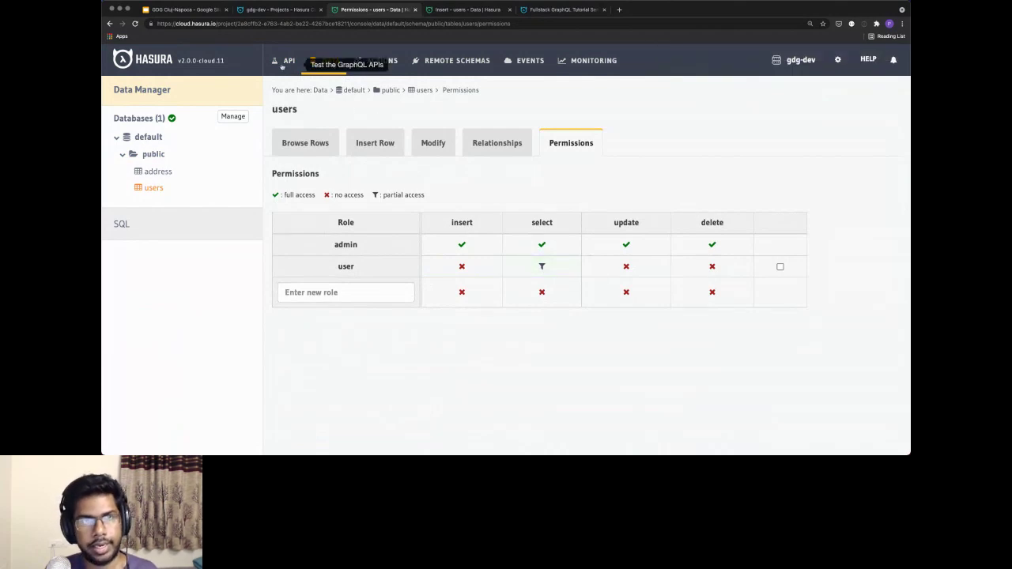
# Add an x-hasura-role request header with the value user in the API explorer, keeping the admin secret header enabled.
pyautogui.click(283, 61)
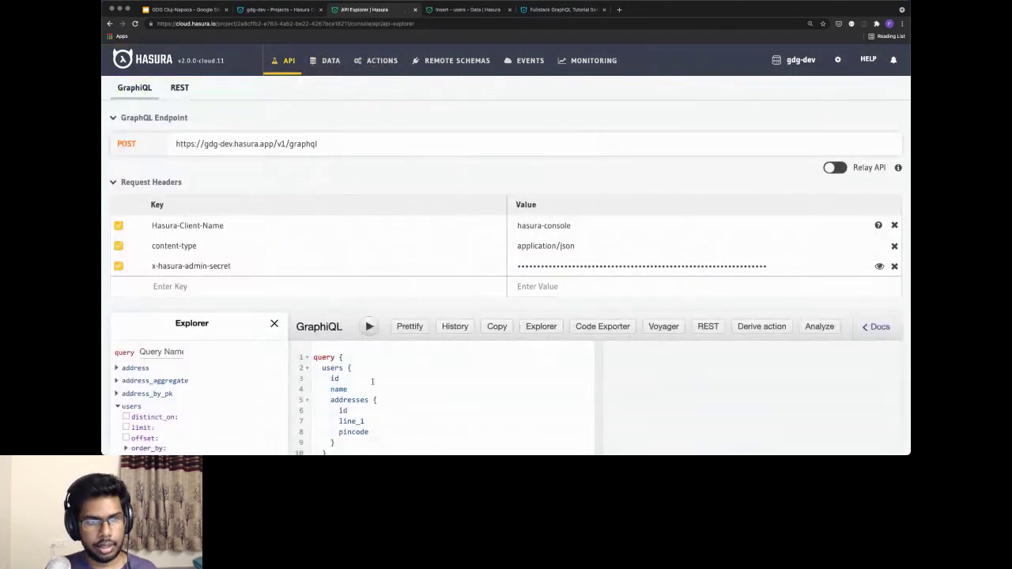
pyautogui.click(119, 265)
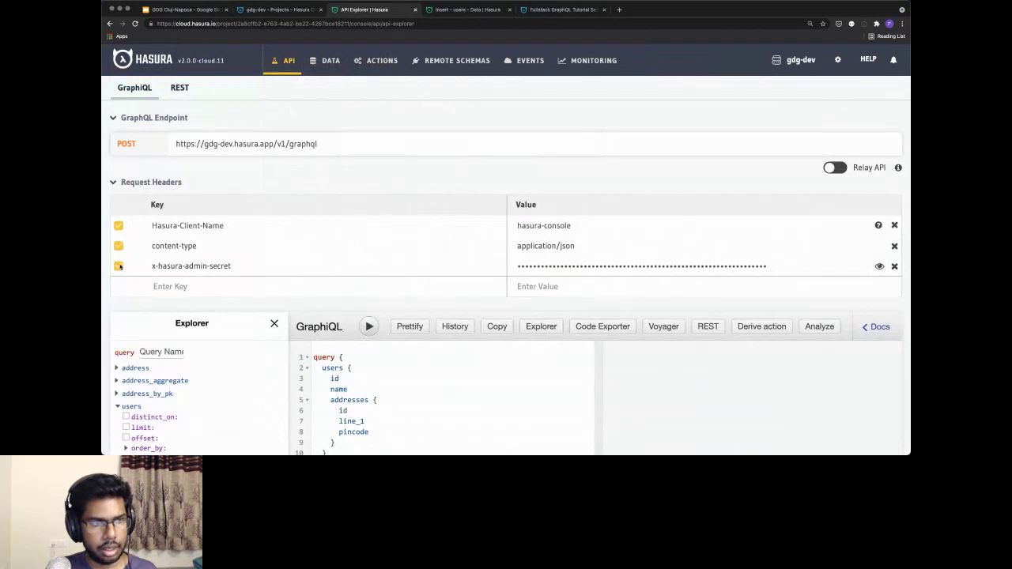
pyautogui.click(199, 283)
pyautogui.click(118, 266)
pyautogui.click(193, 286)
pyautogui.write('x-hasura-role')
pyautogui.press('Tab')
pyautogui.write('user')
# Add an x-hasura-user-id request header with the value 1.
pyautogui.click(151, 306)
pyautogui.write('x-hasura')
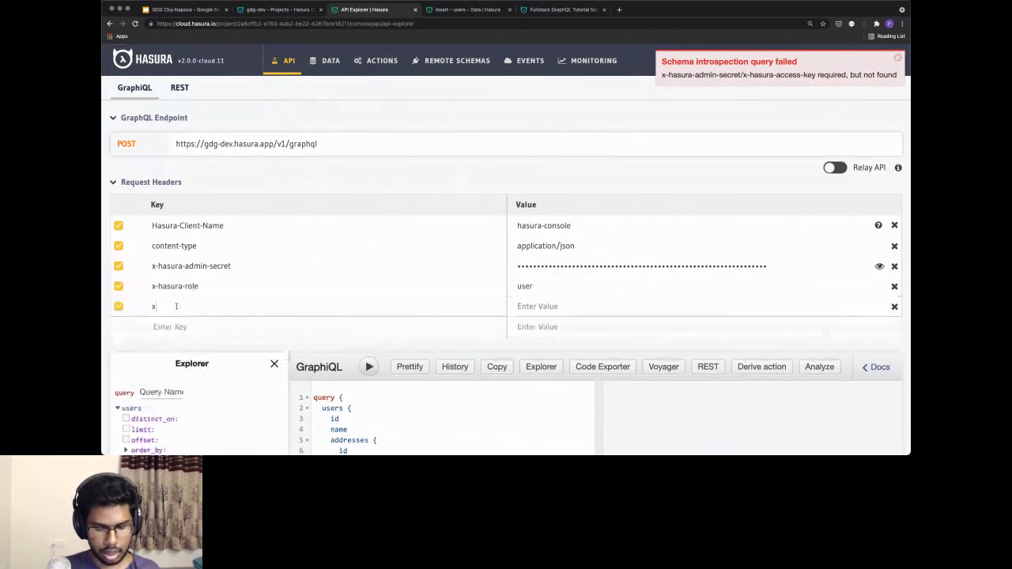
pyautogui.write('-user-id')
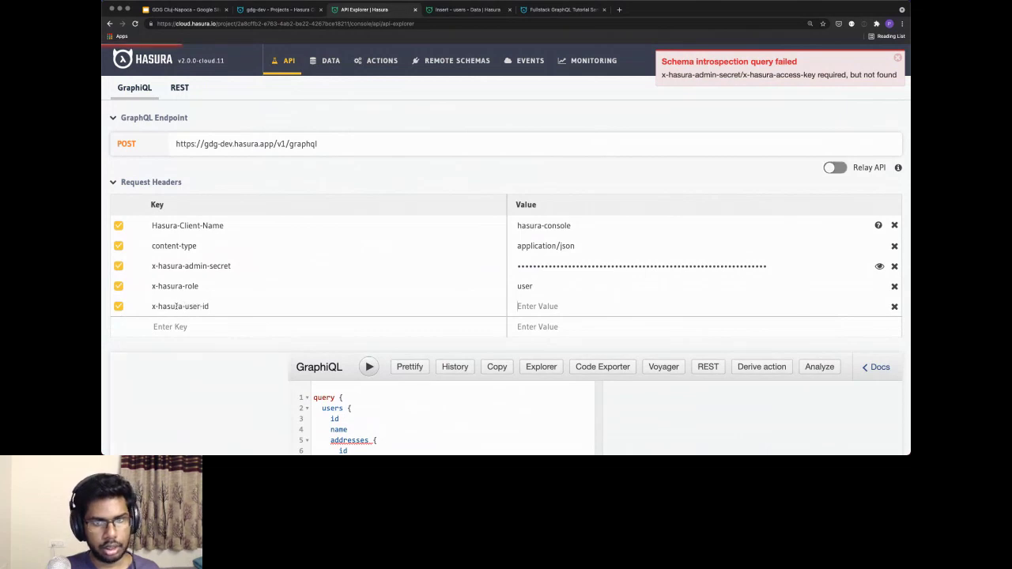
pyautogui.press('Tab')
pyautogui.write('1')
# Remove the nested addresses selection from the users query and run it with the user role.
pyautogui.scroll(-2, 316, 340)
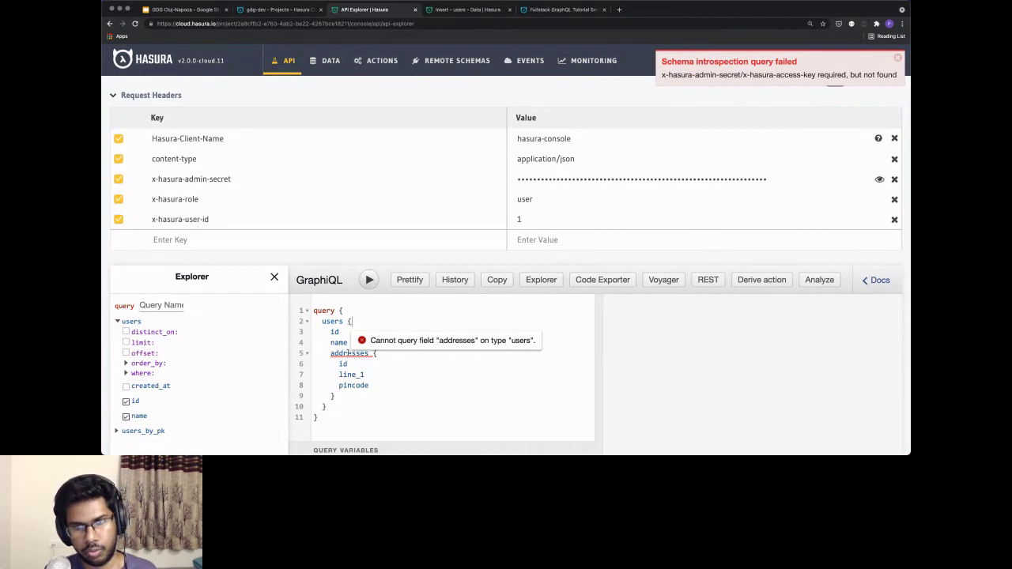
pyautogui.moveTo(330, 353); pyautogui.dragTo(350, 393)
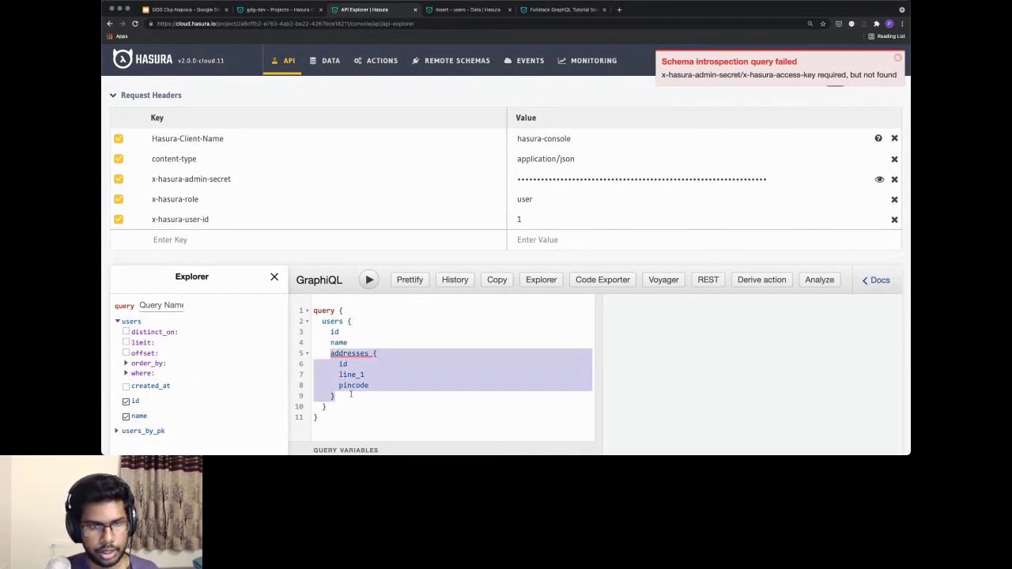
pyautogui.press('BackSpace')
pyautogui.press('BackSpace')
pyautogui.click(369, 280)
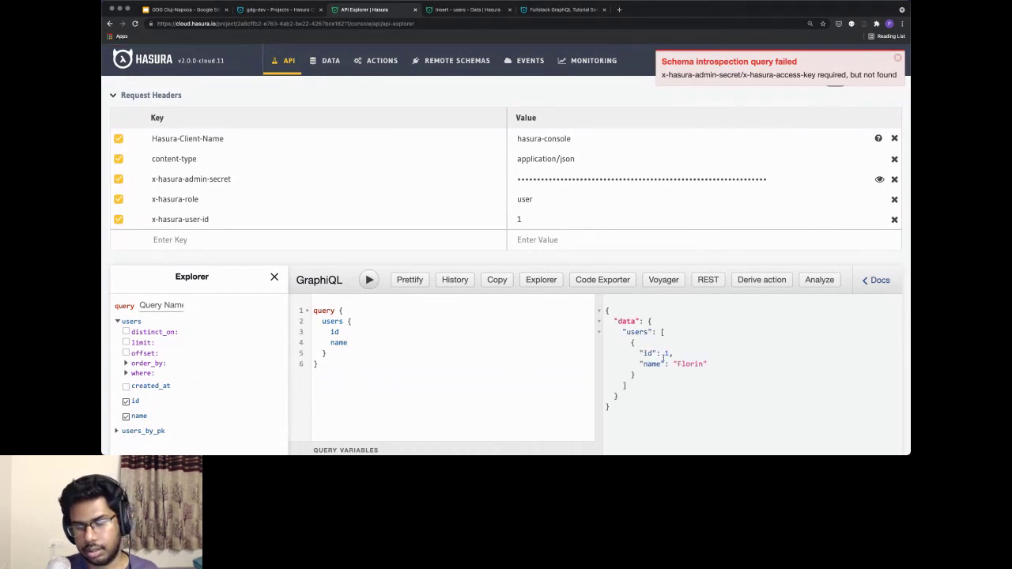
# Set the x-hasura-user-id header to 2 and run the users query again.
pyautogui.doubleClick(532, 222)
pyautogui.write('2')
pyautogui.click(369, 280)
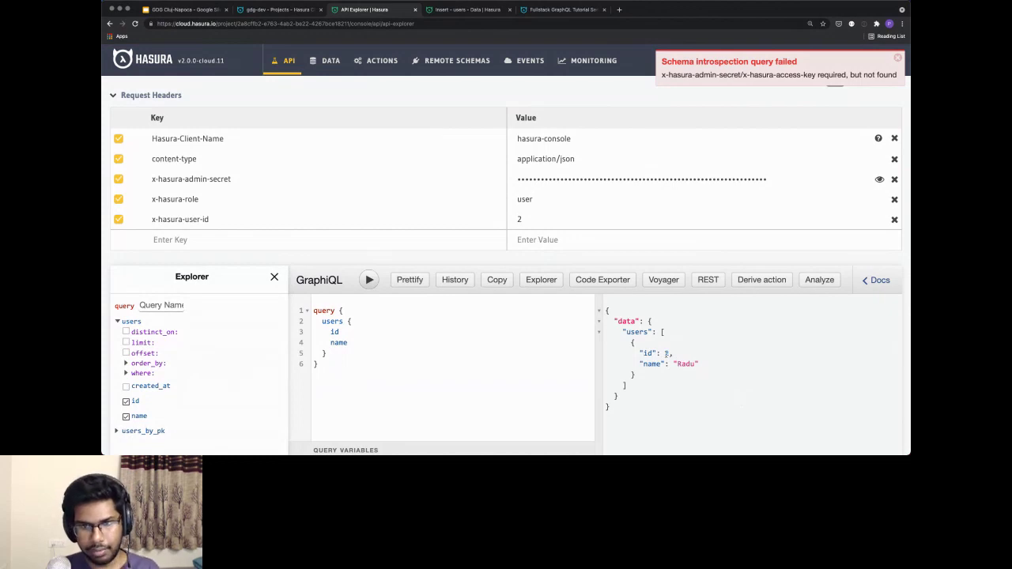
# Analyze the users query and examine the WHERE condition on the user id in the generated SQL.
pyautogui.click(825, 282)
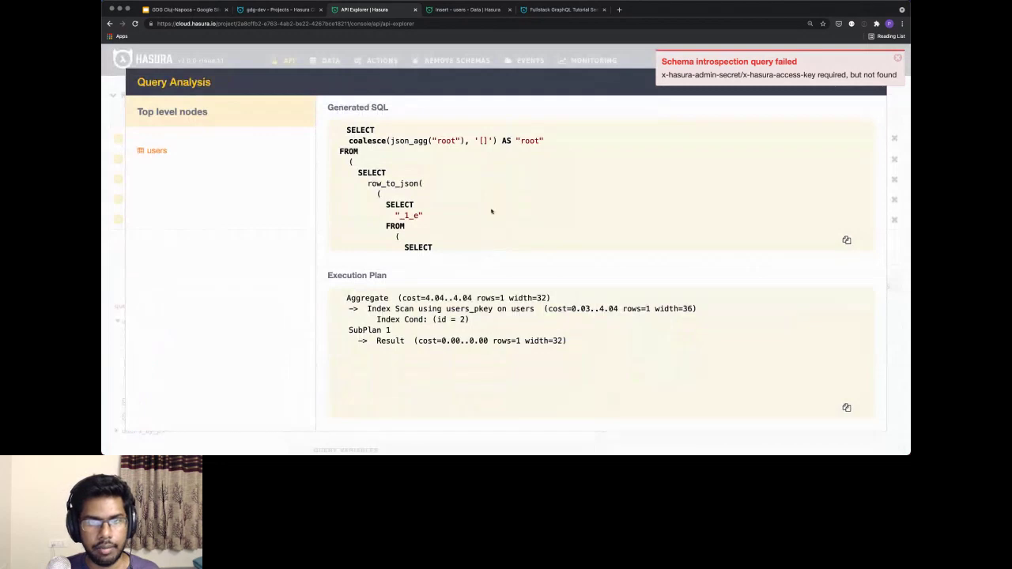
pyautogui.scroll(-10, 491, 211)
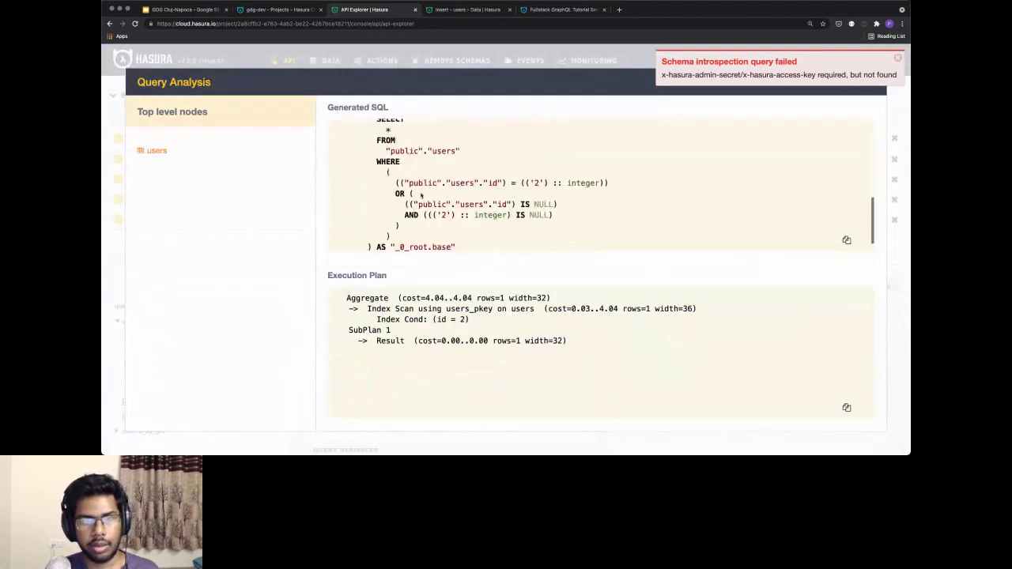
pyautogui.moveTo(399, 183); pyautogui.dragTo(546, 169)
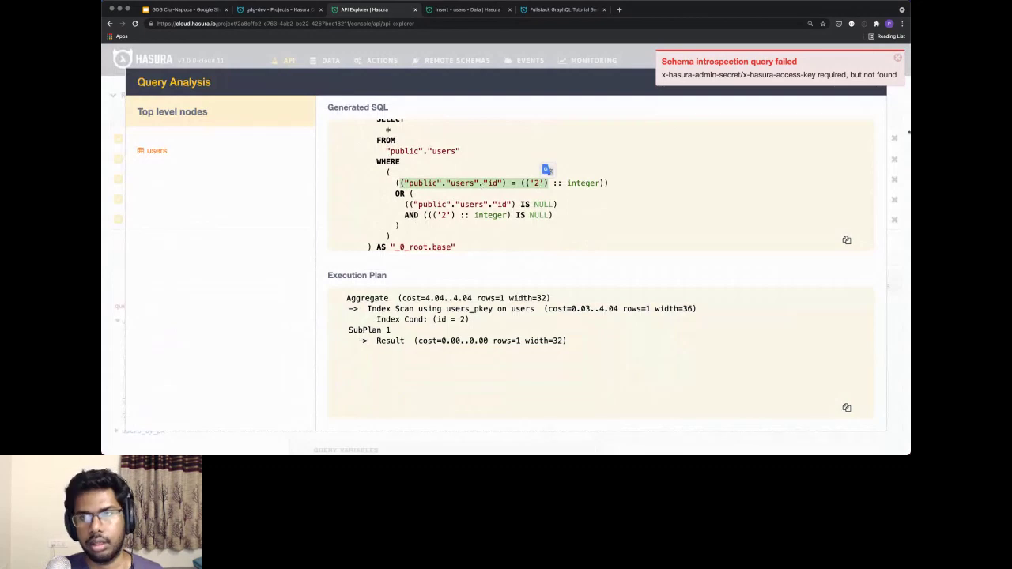
pyautogui.click(897, 60)
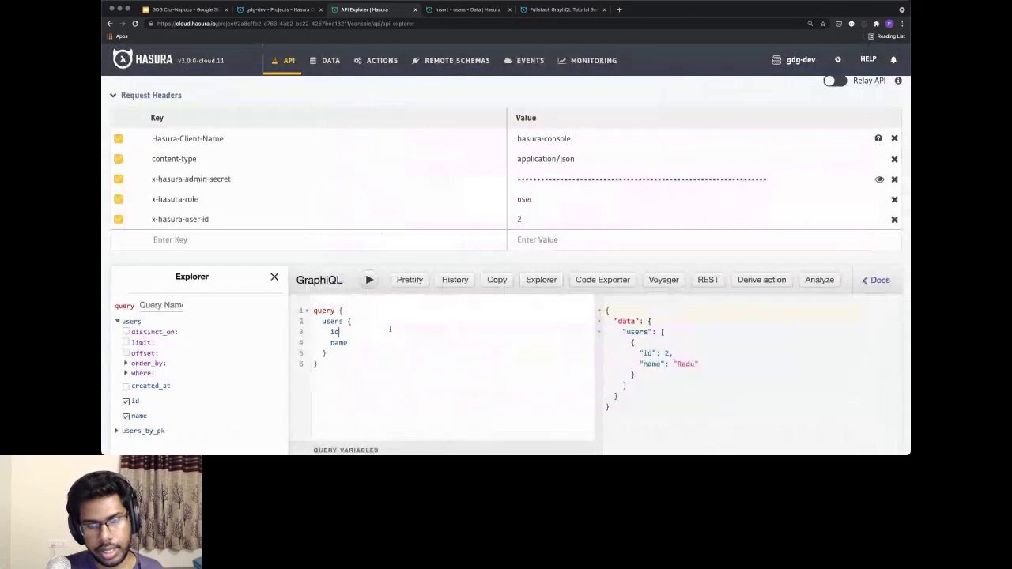
pyautogui.click(390, 329)
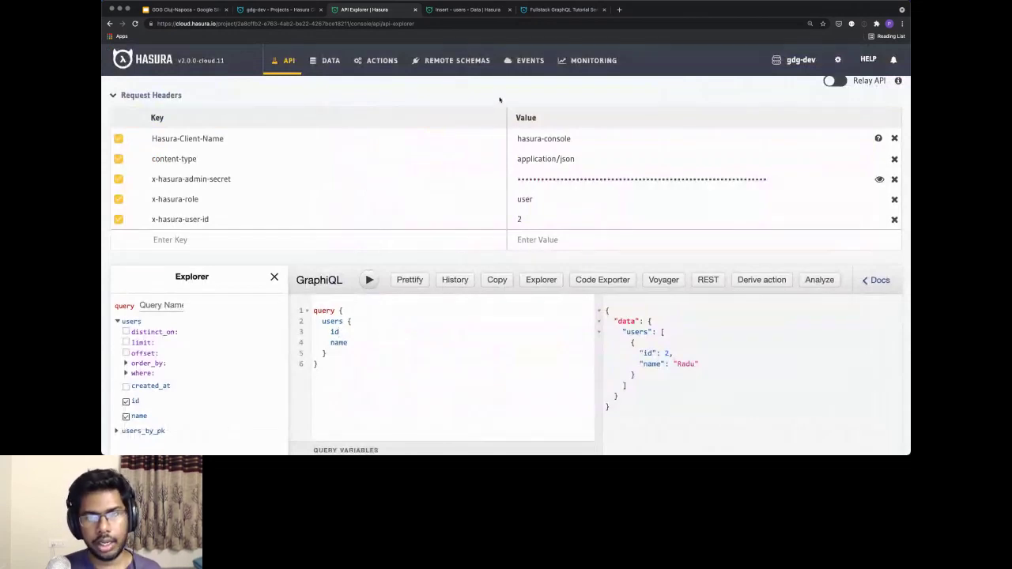
# Review the users table's role permissions and browse its rows.
pyautogui.click(328, 61)
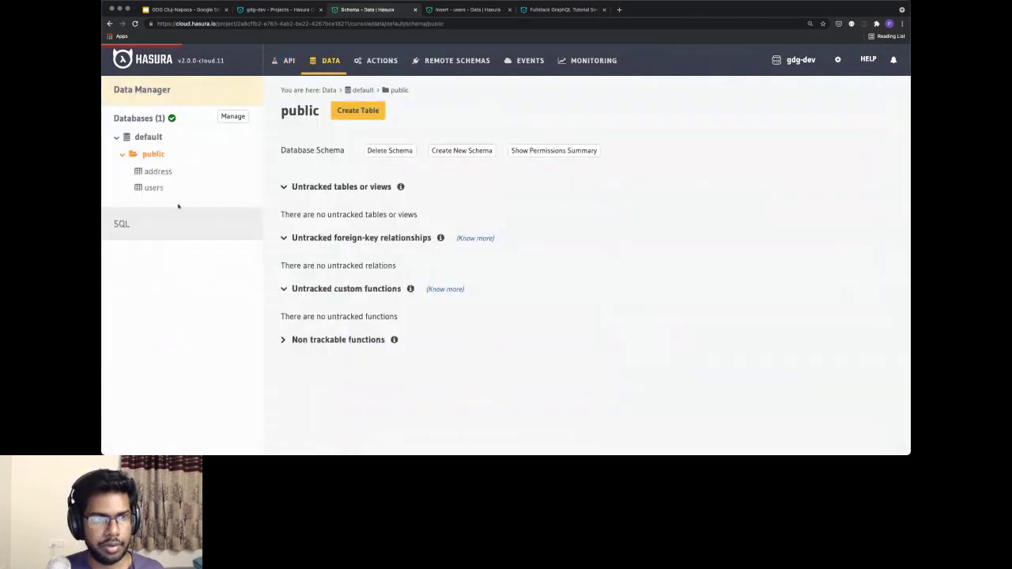
pyautogui.click(153, 188)
pyautogui.click(556, 150)
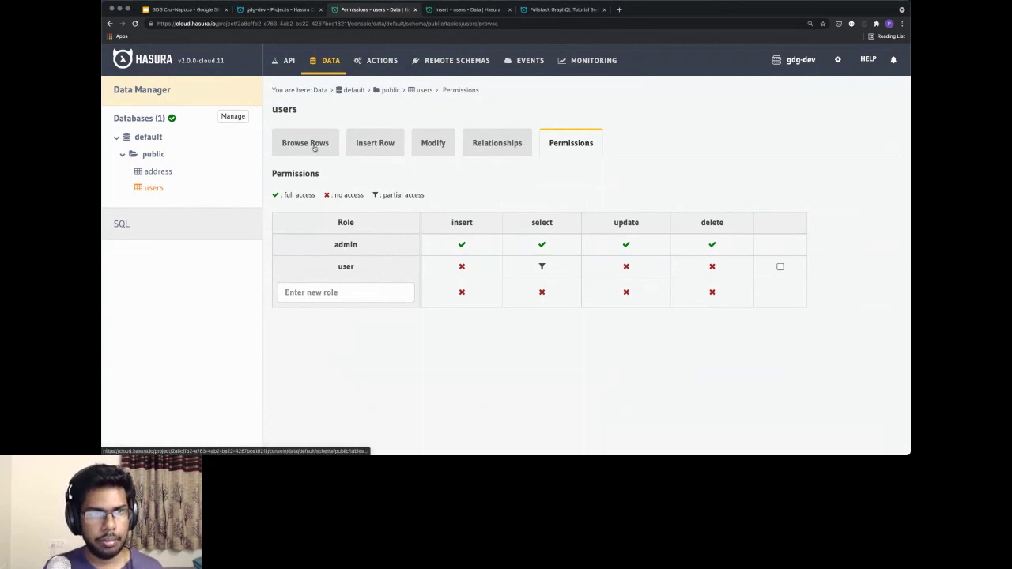
pyautogui.click(313, 147)
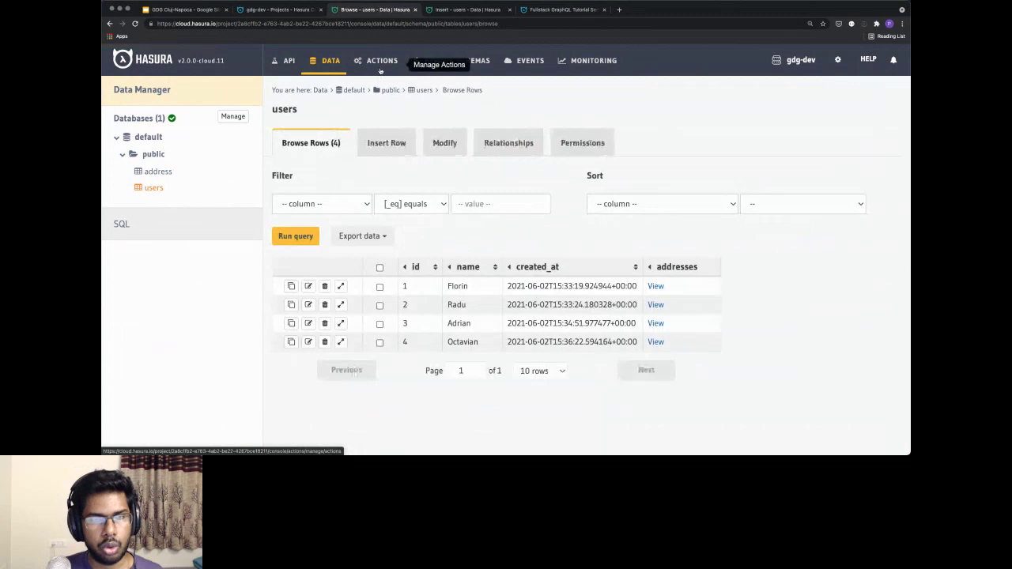
# Review the Actions and Remote Schemas overviews, the users table rows and the API explorer's headers and query.
pyautogui.click(380, 68)
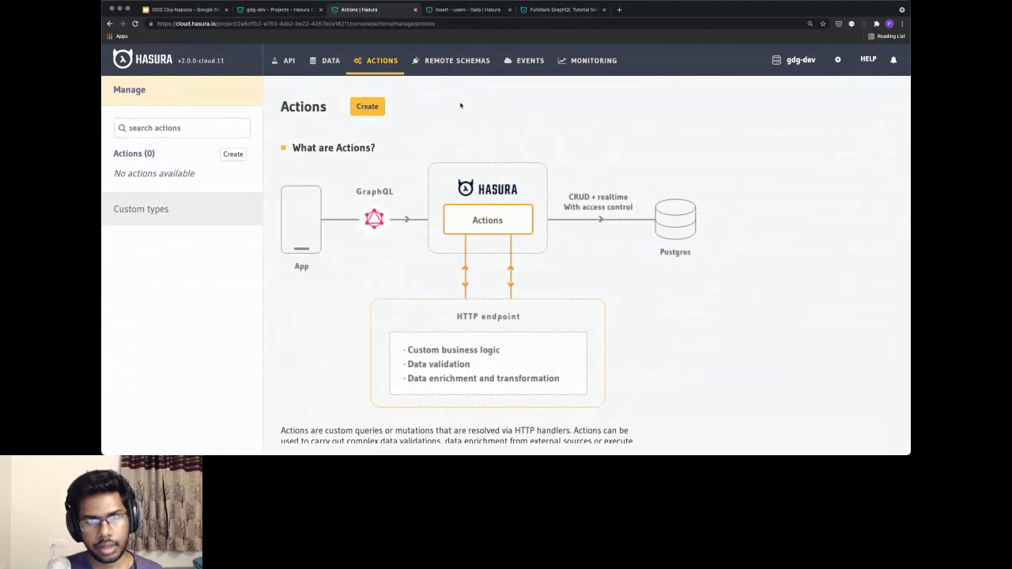
pyautogui.click(461, 62)
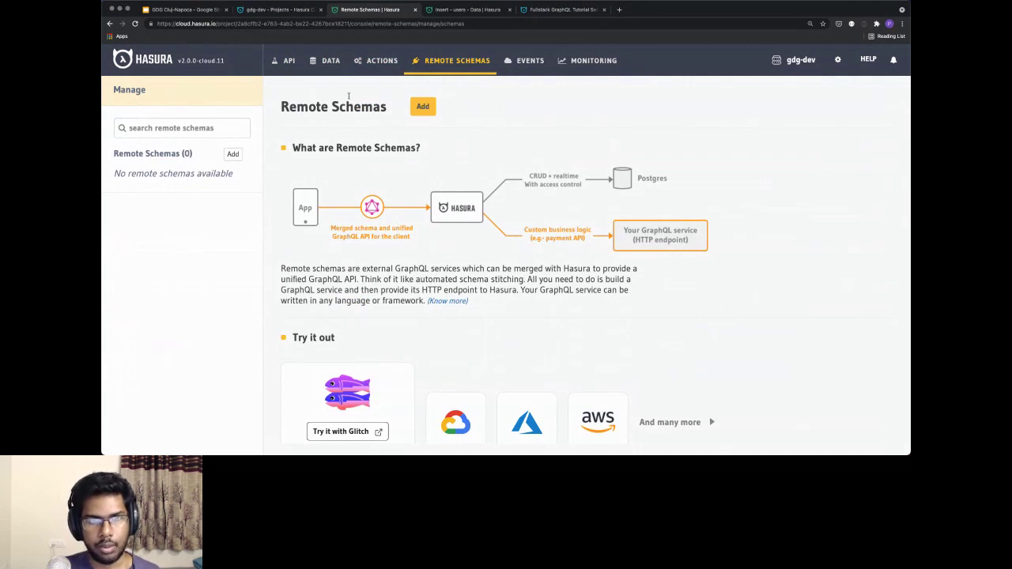
pyautogui.click(328, 61)
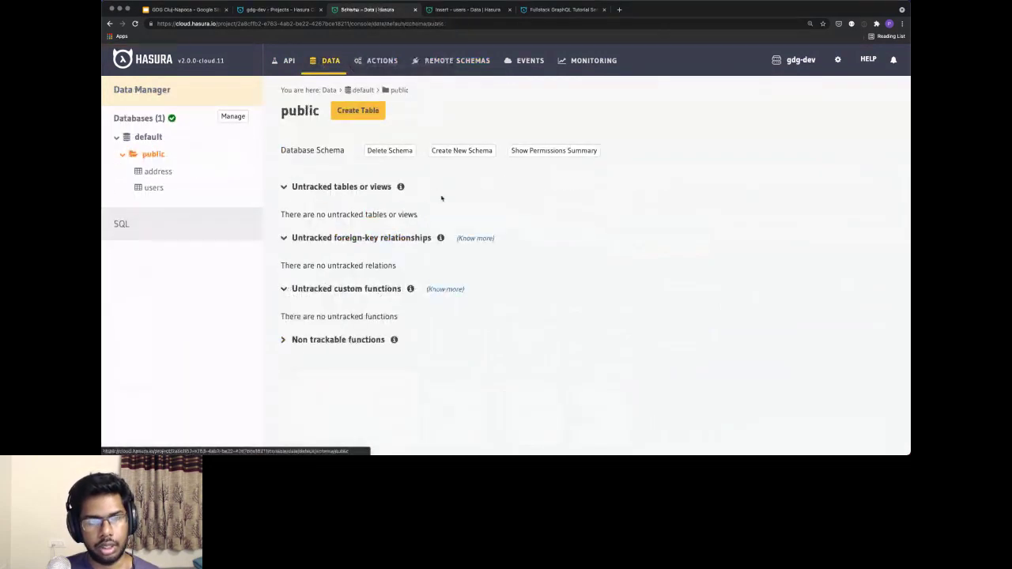
pyautogui.click(151, 187)
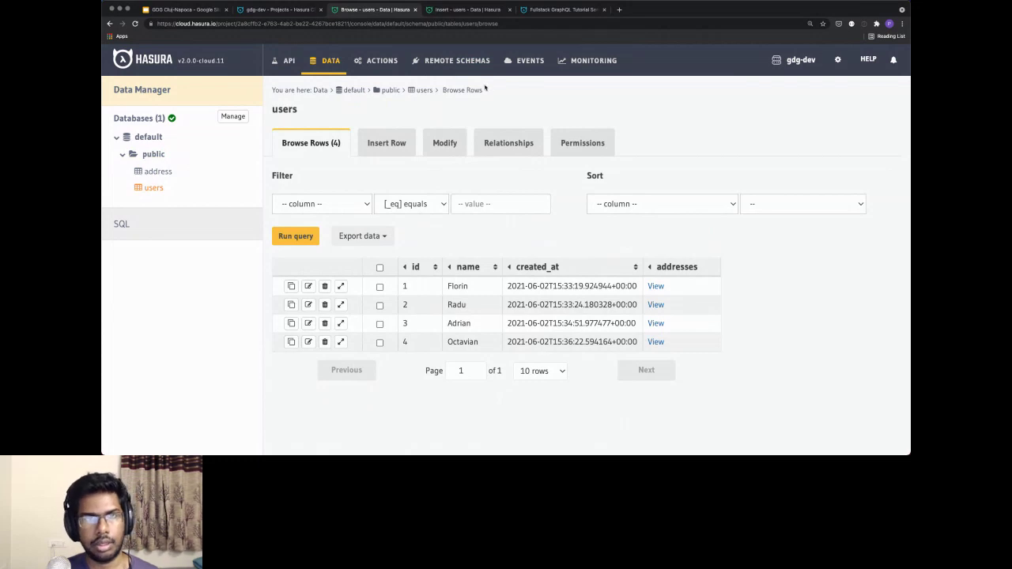
pyautogui.click(457, 60)
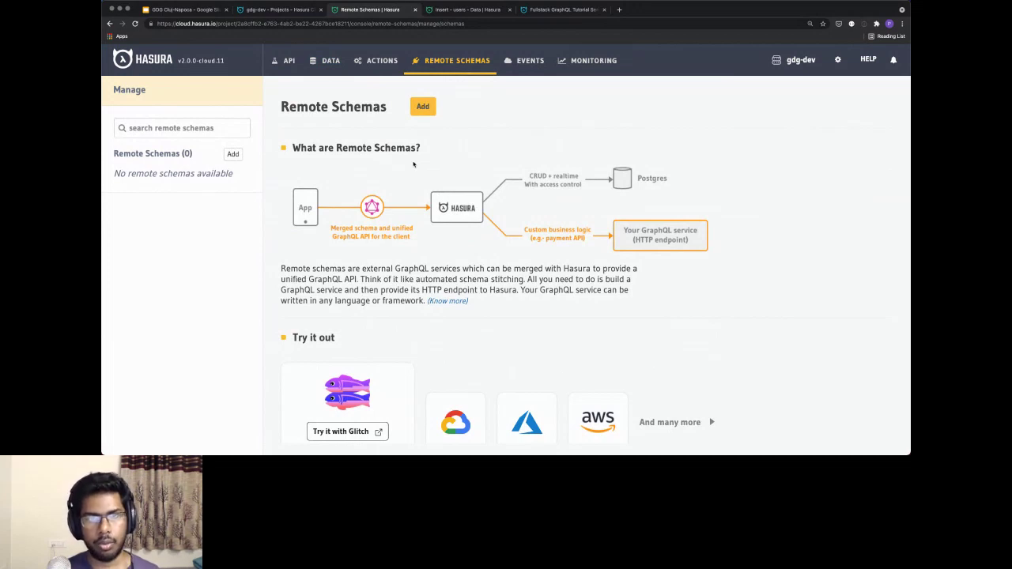
pyautogui.click(293, 68)
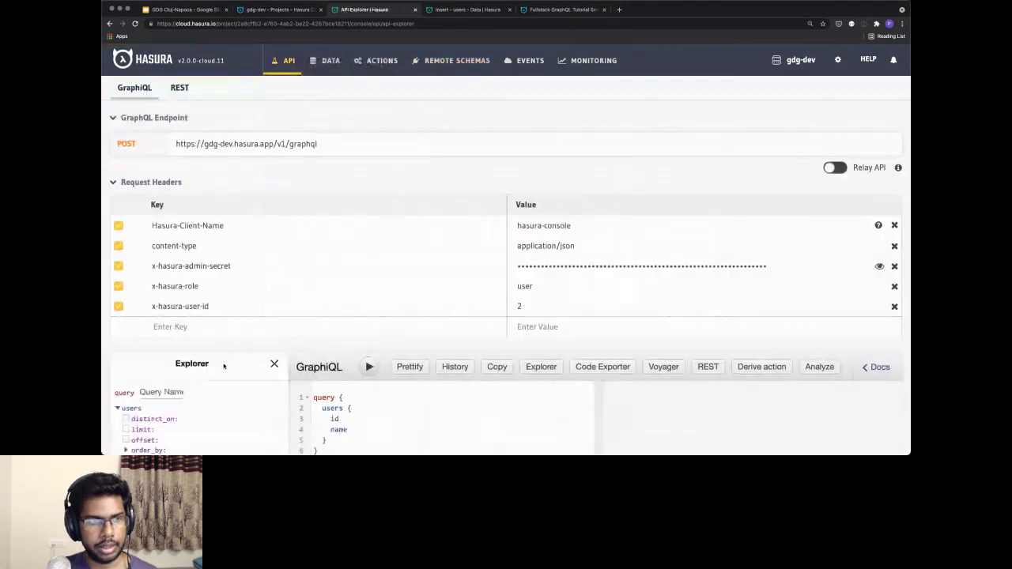
pyautogui.scroll(-1, 224, 366)
pyautogui.scroll(-1, 223, 366)
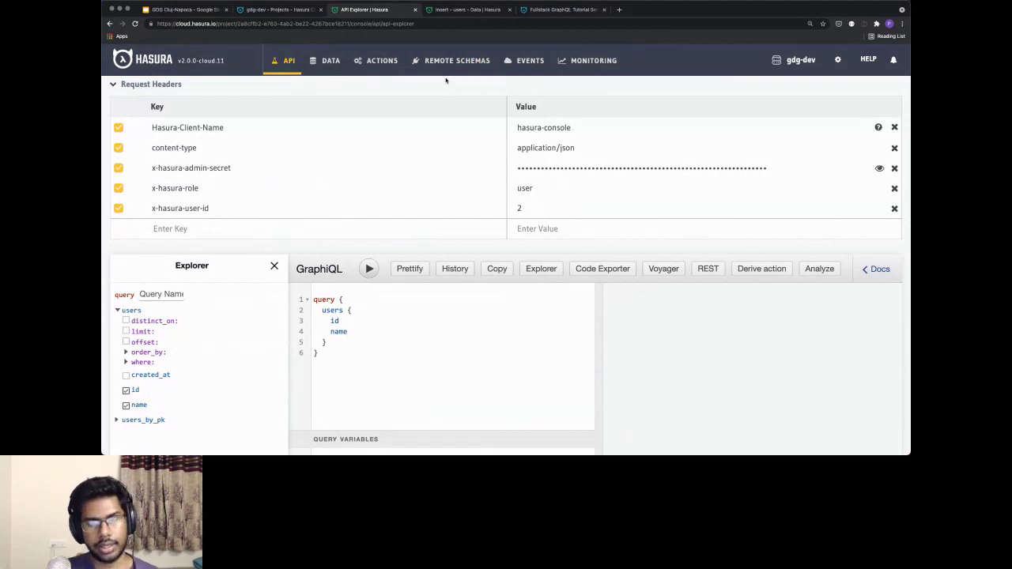
# Start a new action and review its default definition, new types and handler.
pyautogui.click(381, 61)
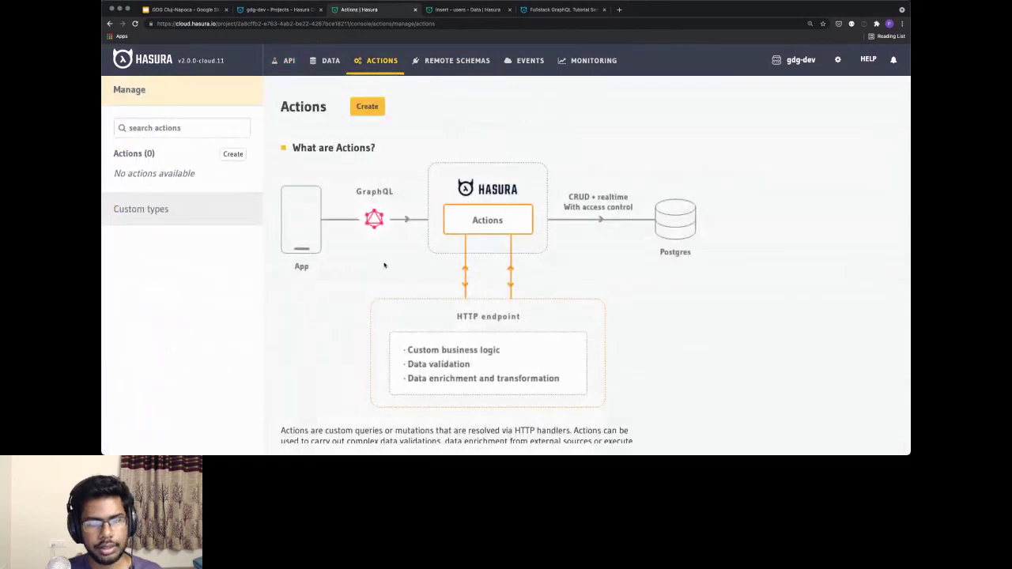
pyautogui.click(367, 106)
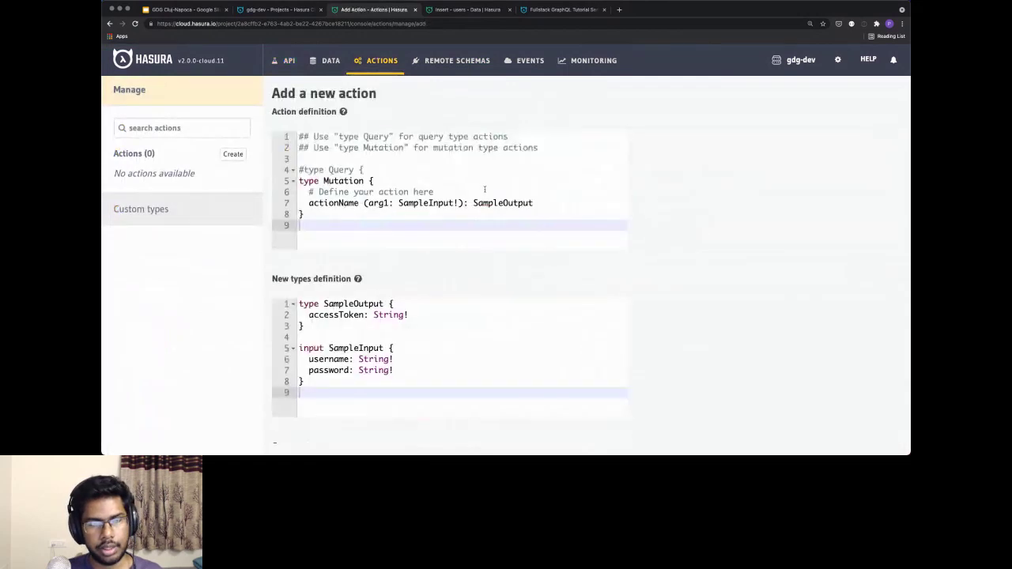
pyautogui.click(354, 210)
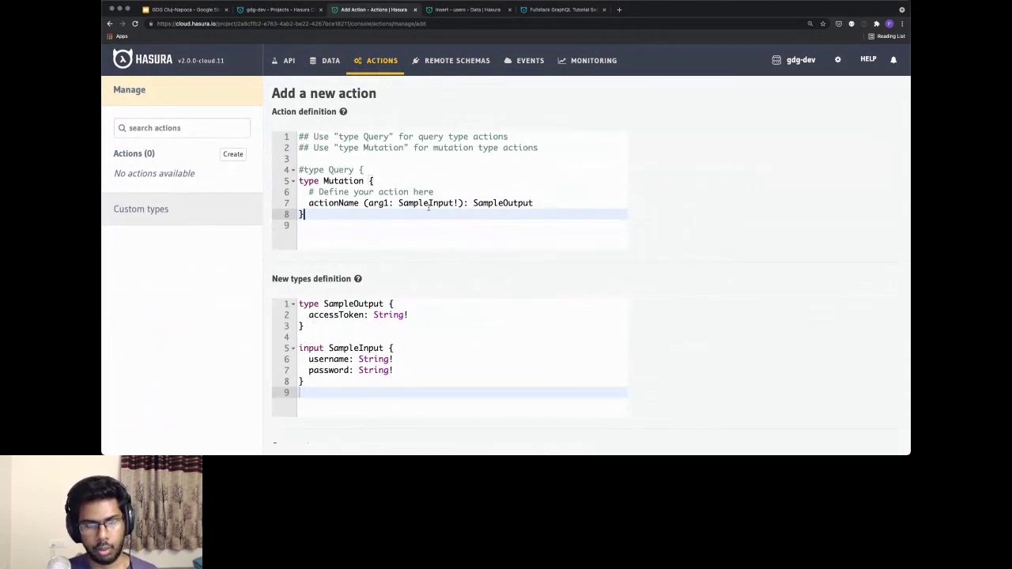
pyautogui.scroll(-1, 429, 206)
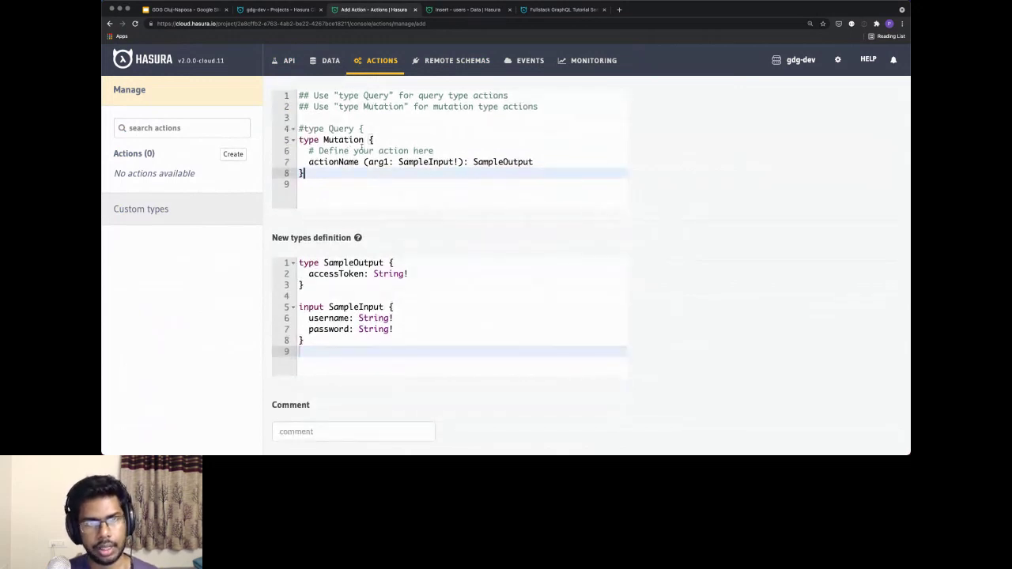
pyautogui.click(329, 150)
pyautogui.click(357, 285)
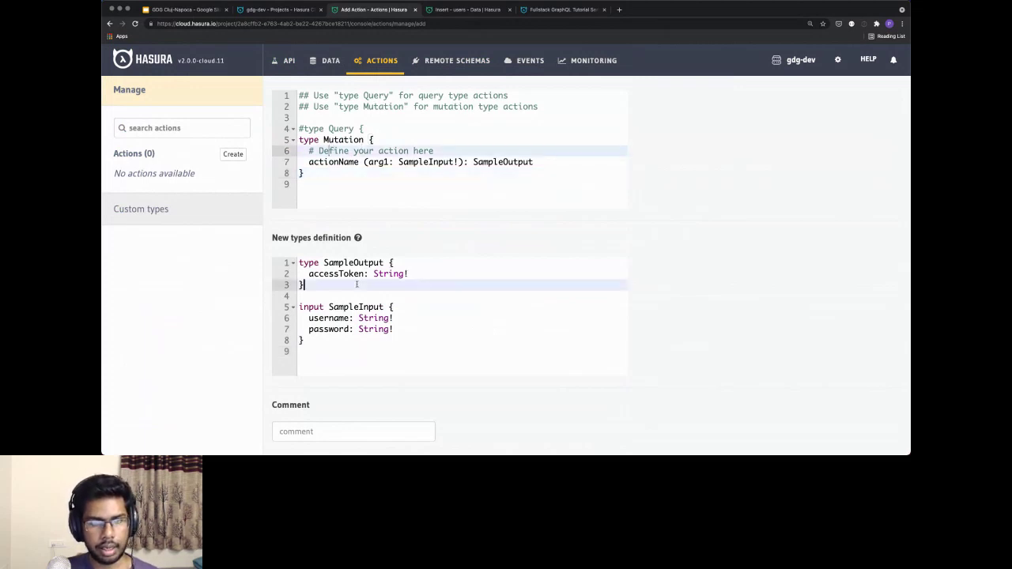
pyautogui.scroll(-3, 364, 285)
pyautogui.click(410, 310)
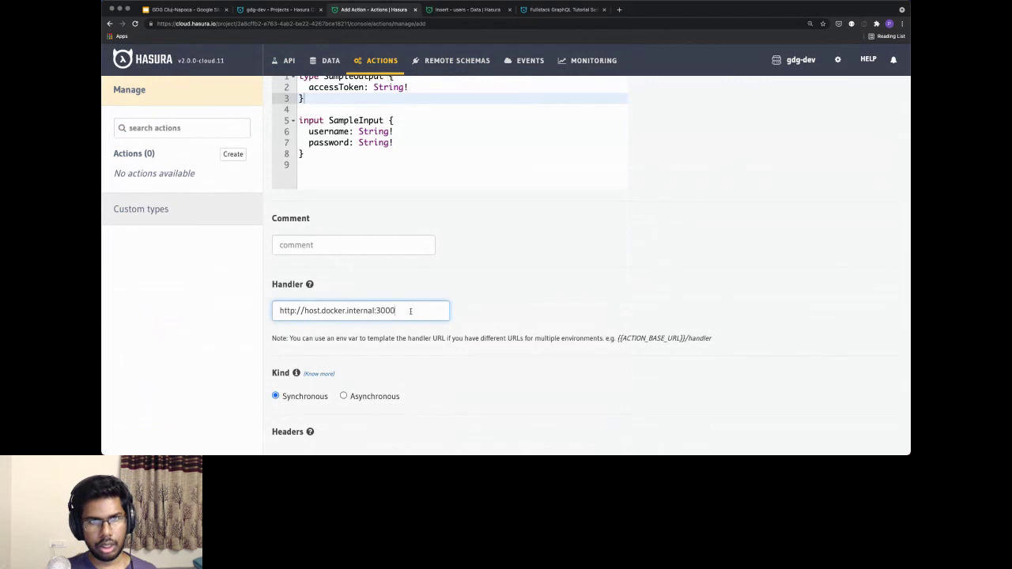
pyautogui.scroll(5, 388, 226)
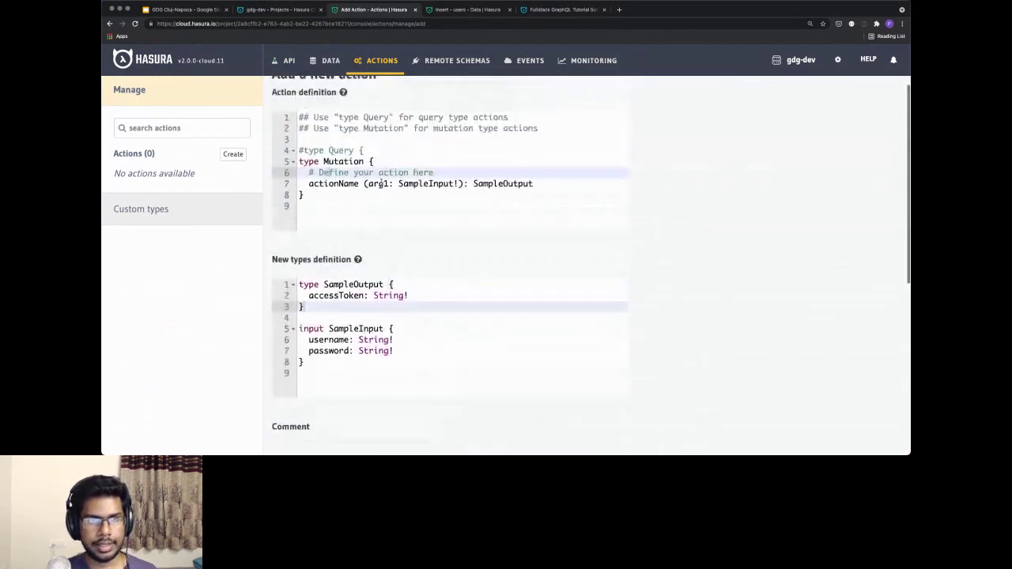
pyautogui.click(381, 183)
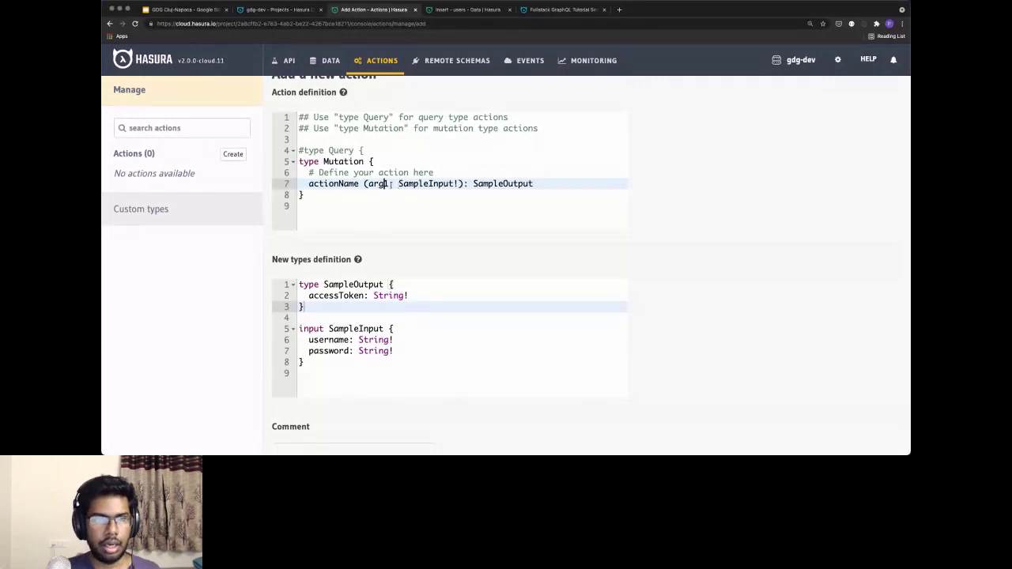
# Change the operation type in the action definition to Query.
pyautogui.click(364, 161)
pyautogui.press('BackSpace')
pyautogui.press('BackSpace')
pyautogui.press('BackSpace')
pyautogui.press('BackSpace')
pyautogui.press('BackSpace')
pyautogui.press('BackSpace')
pyautogui.press('BackSpace')
pyautogui.press('BackSpace')
pyautogui.write('Query')
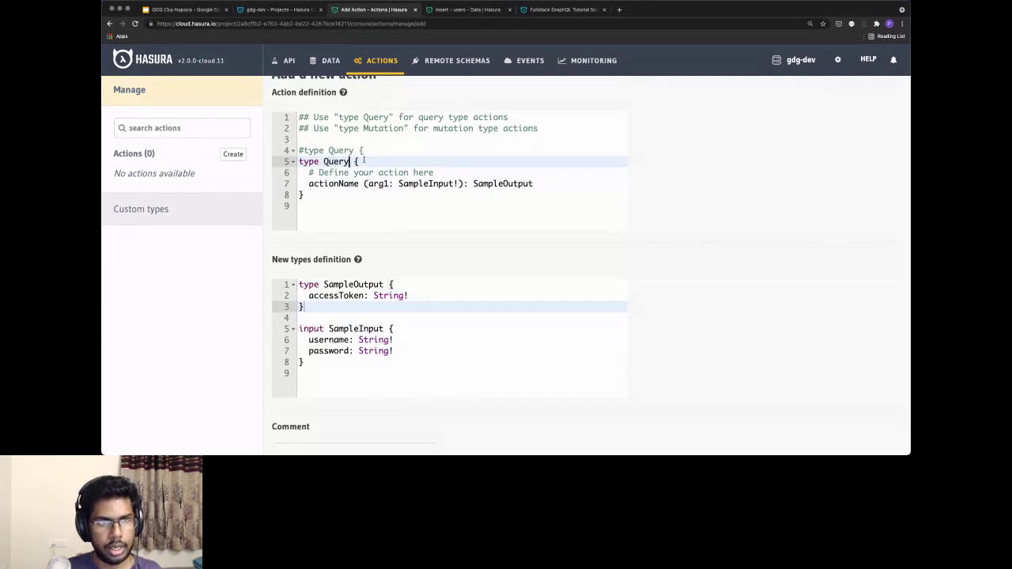
# Rename the action in the definition to fetchProducts.
pyautogui.click(358, 184)
pyautogui.press('BackSpace')
pyautogui.press('BackSpace')
pyautogui.press('BackSpace')
pyautogui.press('BackSpace')
pyautogui.press('BackSpace')
pyautogui.press('BackSpace')
pyautogui.press('BackSpace')
pyautogui.press('BackSpace')
pyautogui.press('BackSpace')
pyautogui.press('BackSpace')
pyautogui.write('fetchProducts')
# Replace the fetchProducts argument with a required id of type Int.
pyautogui.click(403, 184)
pyautogui.press('BackSpace')
pyautogui.press('BackSpace')
pyautogui.press('BackSpace')
pyautogui.press('BackSpace')
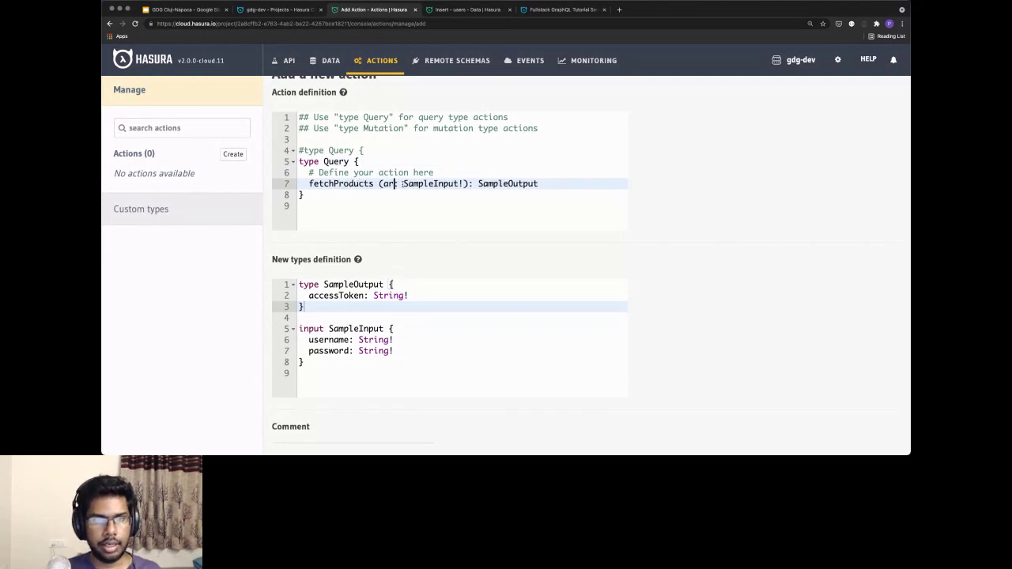
pyautogui.write('id')
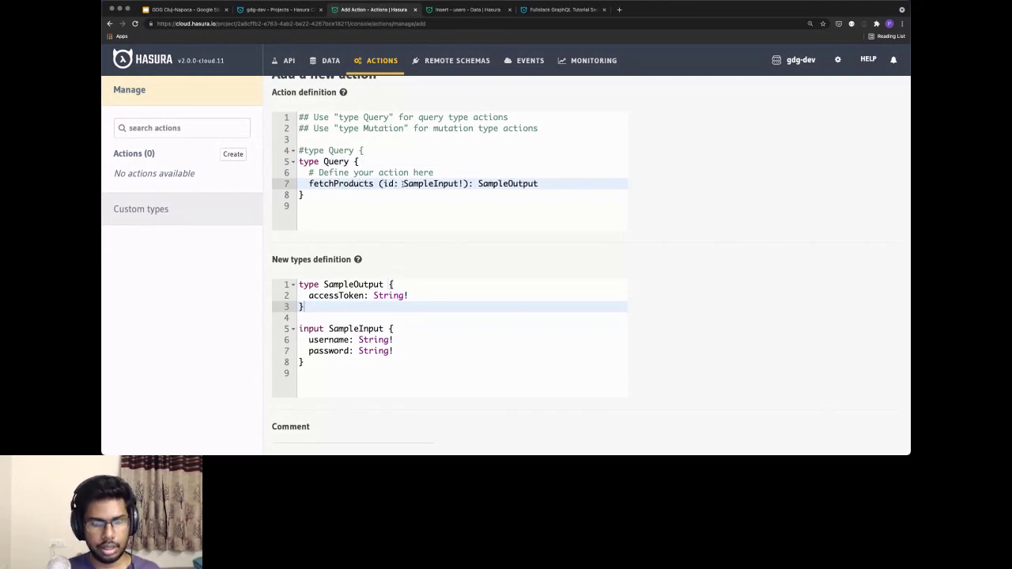
pyautogui.press('Right')
pyautogui.press('Right')
pyautogui.press('Right')
pyautogui.press('Right')
pyautogui.press('Right')
pyautogui.press('Right')
pyautogui.press('Right')
pyautogui.press('Right')
pyautogui.press('Right')
pyautogui.press('Right')
pyautogui.press('Right')
pyautogui.press('Right')
pyautogui.press('BackSpace')
pyautogui.press('BackSpace')
pyautogui.press('BackSpace')
pyautogui.press('BackSpace')
pyautogui.press('BackSpace')
pyautogui.press('BackSpace')
pyautogui.press('BackSpace')
pyautogui.press('BackSpace')
pyautogui.press('BackSpace')
pyautogui.press('BackSpace')
pyautogui.press('BackSpace')
pyautogui.write('Int')
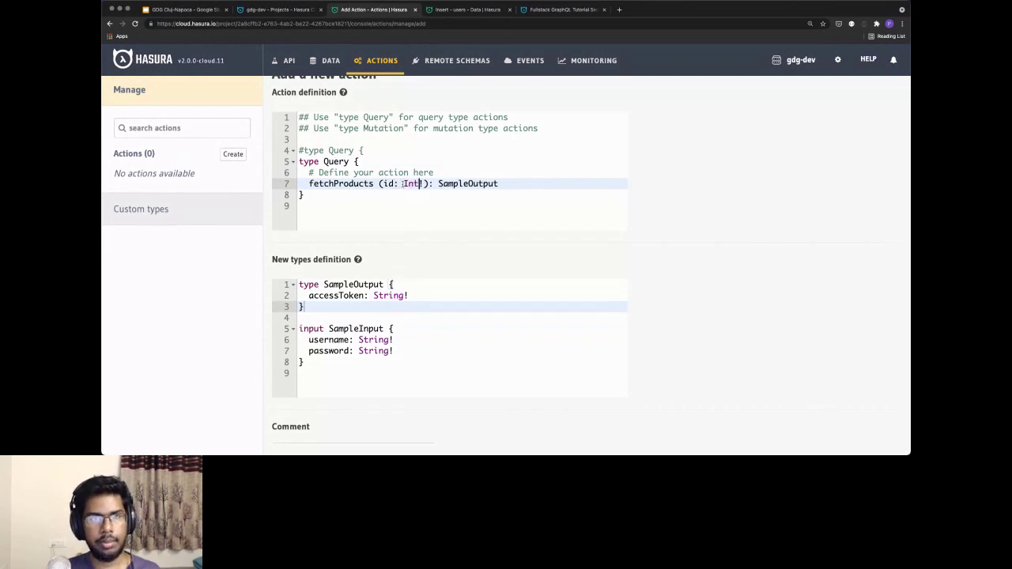
# Set the return type of fetchProducts to ProductOutput.
pyautogui.click(500, 183)
pyautogui.press('BackSpace')
pyautogui.press('BackSpace')
pyautogui.press('BackSpace')
pyautogui.press('BackSpace')
pyautogui.press('BackSpace')
pyautogui.press('BackSpace')
pyautogui.press('BackSpace')
pyautogui.press('BackSpace')
pyautogui.press('BackSpace')
pyautogui.press('BackSpace')
pyautogui.press('BackSpace')
pyautogui.press('BackSpace')
pyautogui.write('Produc')
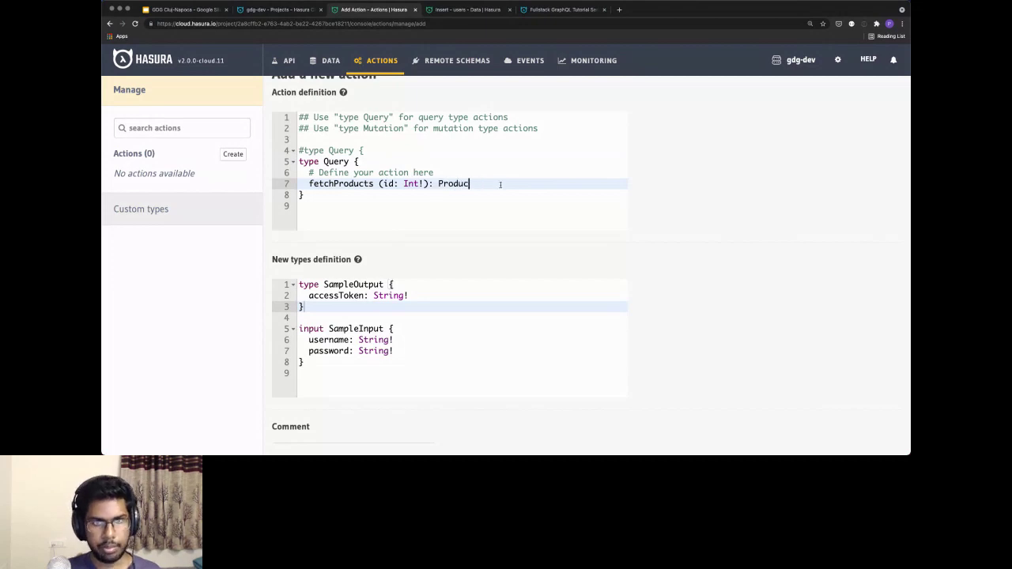
pyautogui.write('tOutput')
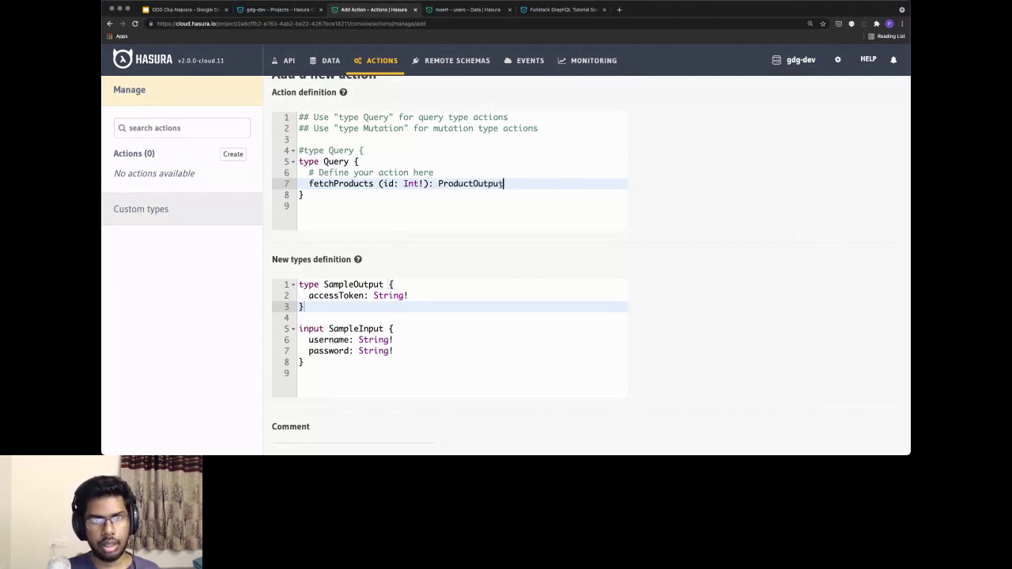
# Delete the SampleInput definition and rename the SampleOutput type to ProductOutput.
pyautogui.click(307, 363)
pyautogui.moveTo(307, 363); pyautogui.dragTo(299, 324)
pyautogui.press('BackSpace')
pyautogui.press('BackSpace')
pyautogui.click(354, 284)
pyautogui.press('BackSpace')
pyautogui.press('BackSpace')
pyautogui.press('BackSpace')
pyautogui.press('BackSpace')
pyautogui.press('BackSpace')
pyautogui.press('BackSpace')
pyautogui.write('Product')
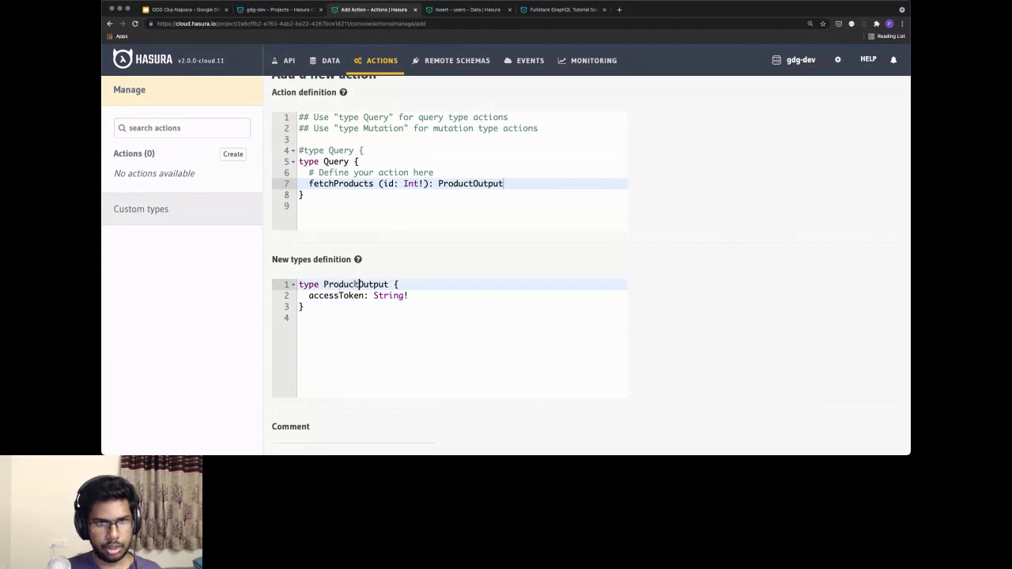
# Rename the accessToken field of the ProductOutput type to name.
pyautogui.click(364, 295)
pyautogui.press('BackSpace')
pyautogui.press('BackSpace')
pyautogui.press('BackSpace')
pyautogui.press('BackSpace')
pyautogui.press('BackSpace')
pyautogui.press('BackSpace')
pyautogui.press('BackSpace')
pyautogui.press('BackSpace')
pyautogui.press('BackSpace')
pyautogui.press('BackSpace')
pyautogui.press('BackSpace')
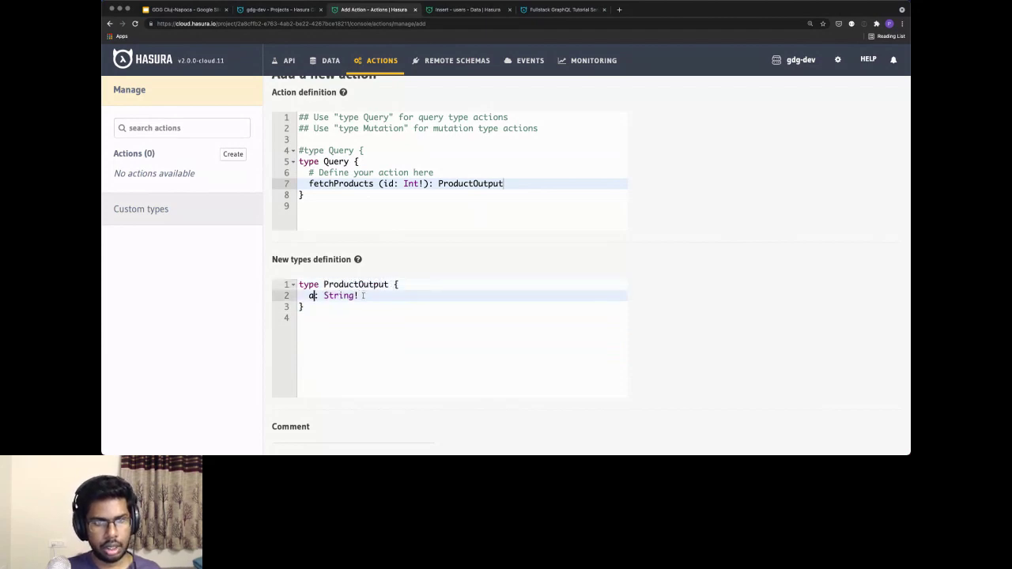
pyautogui.write('name')
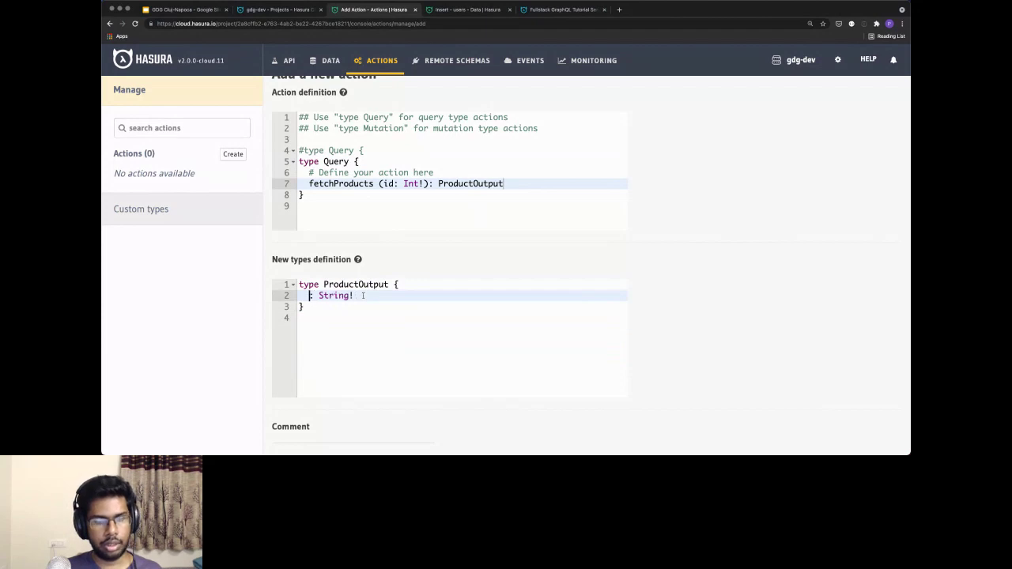
# Add a price field of type String! below the name field in ProductOutput.
pyautogui.click(364, 295)
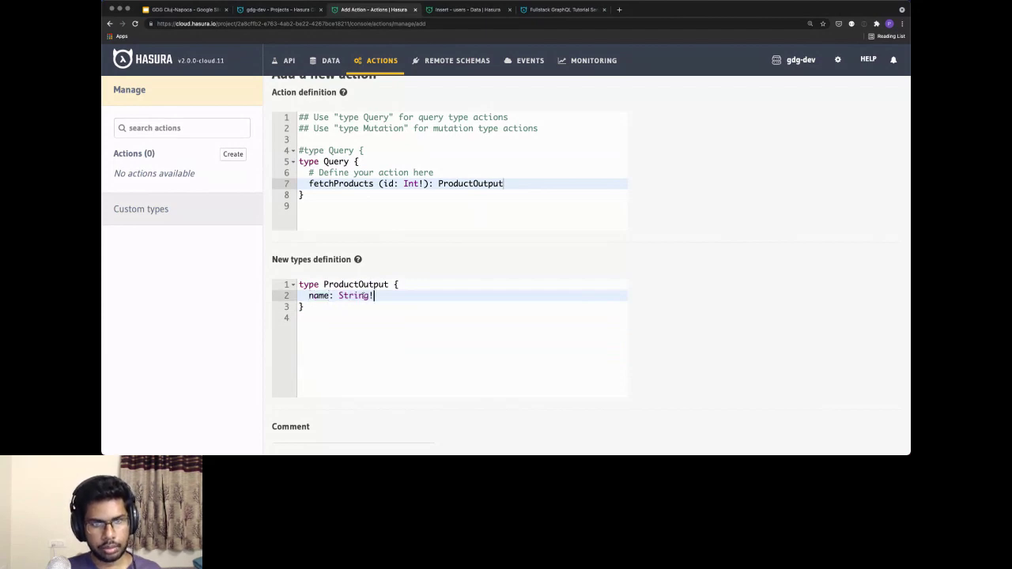
pyautogui.press('Return')
pyautogui.write('price: ')
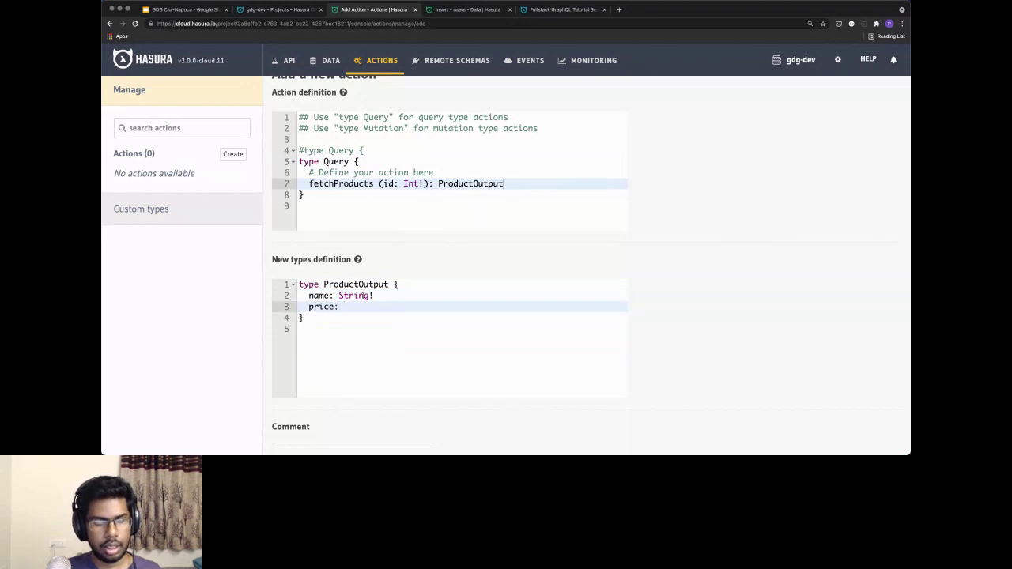
pyautogui.write('String!')
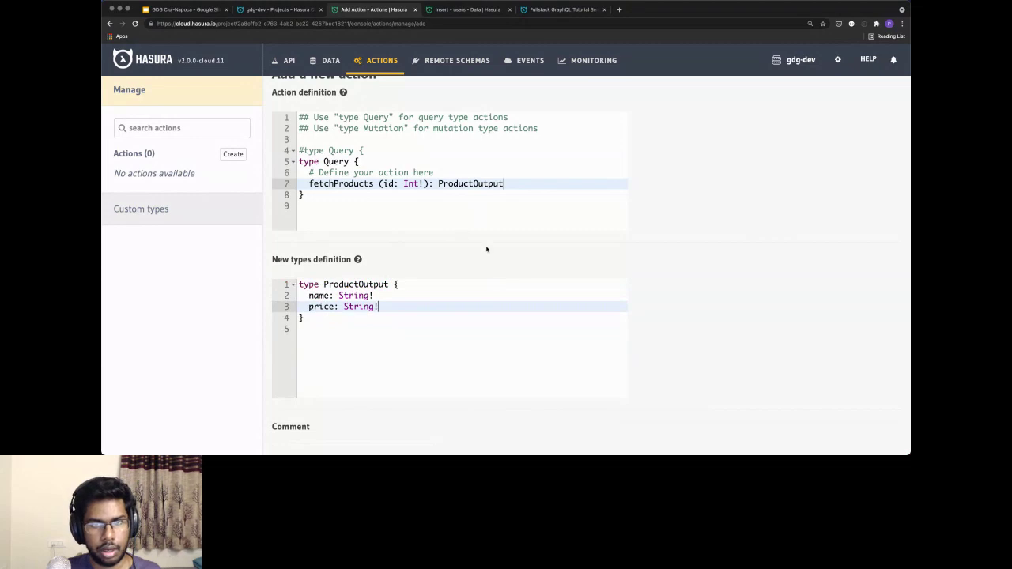
pyautogui.scroll(-1, 418, 250)
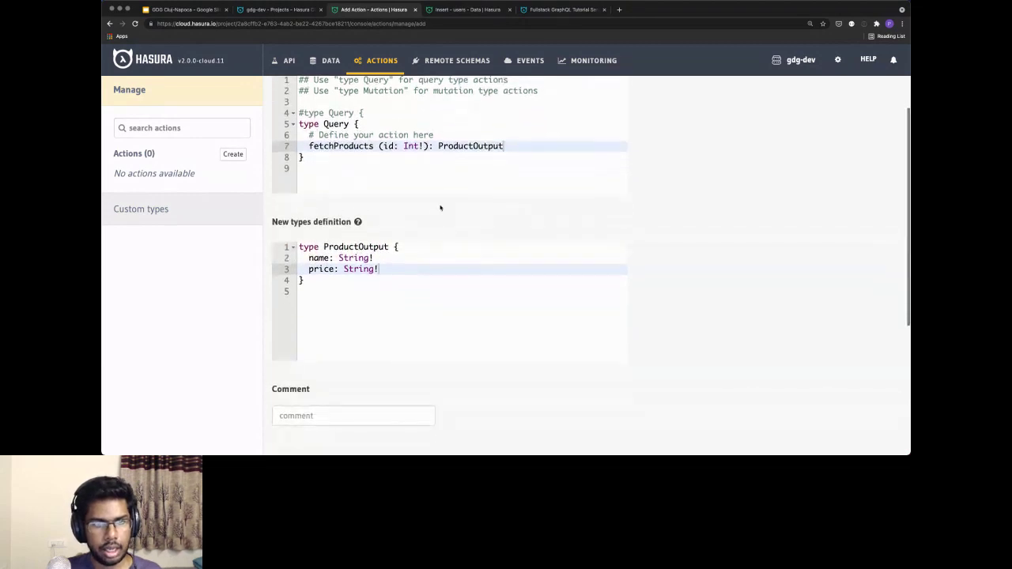
pyautogui.scroll(-3, 437, 208)
pyautogui.click(411, 384)
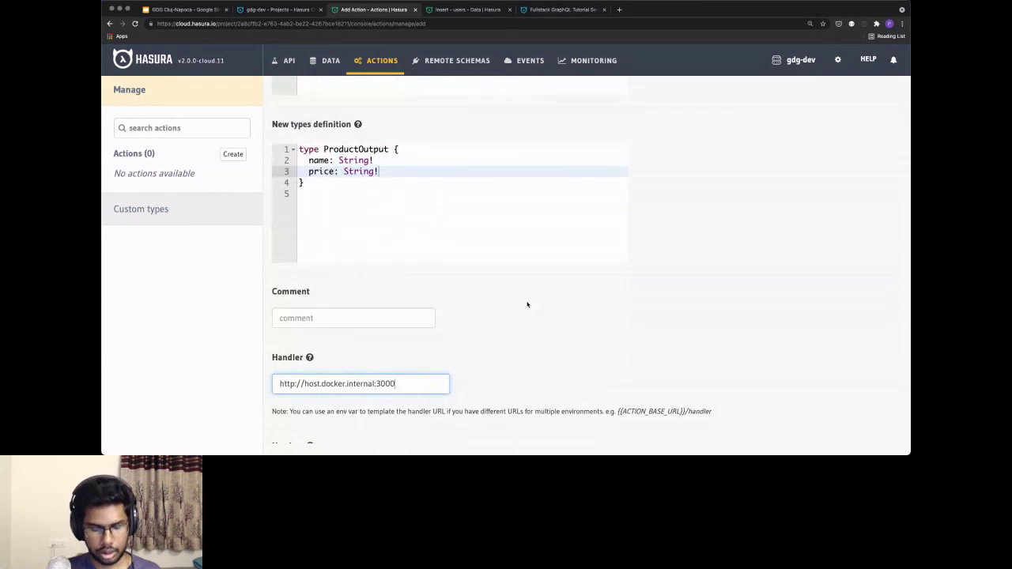
pyautogui.scroll(-3, 527, 304)
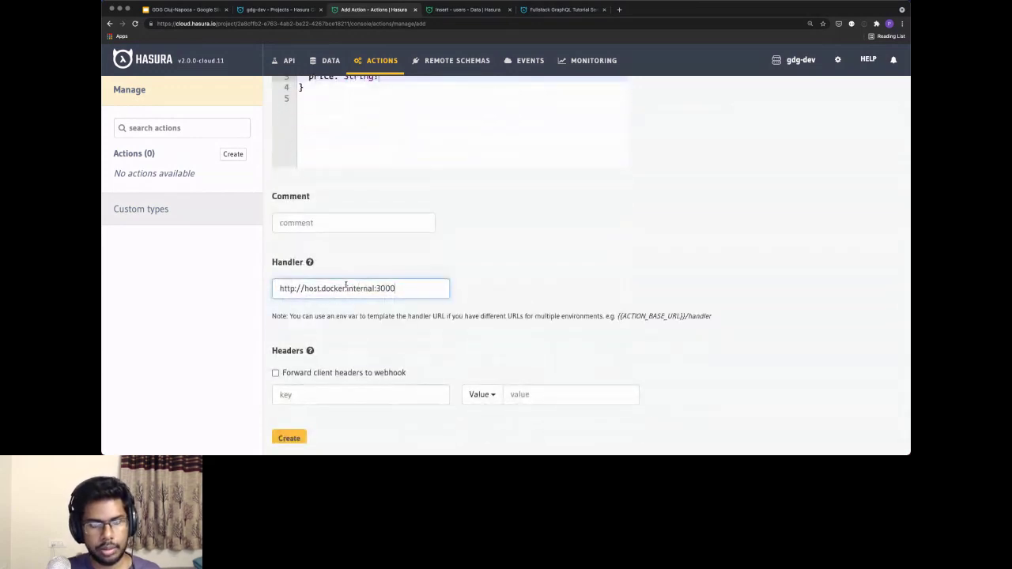
pyautogui.click(291, 437)
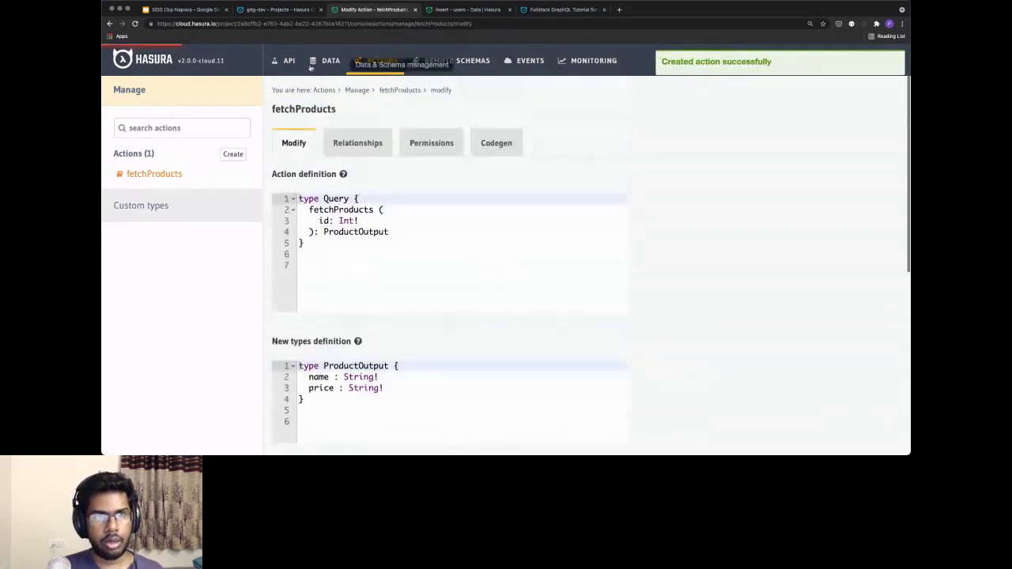
# Replace the users query in the API explorer with an empty query block.
pyautogui.click(289, 61)
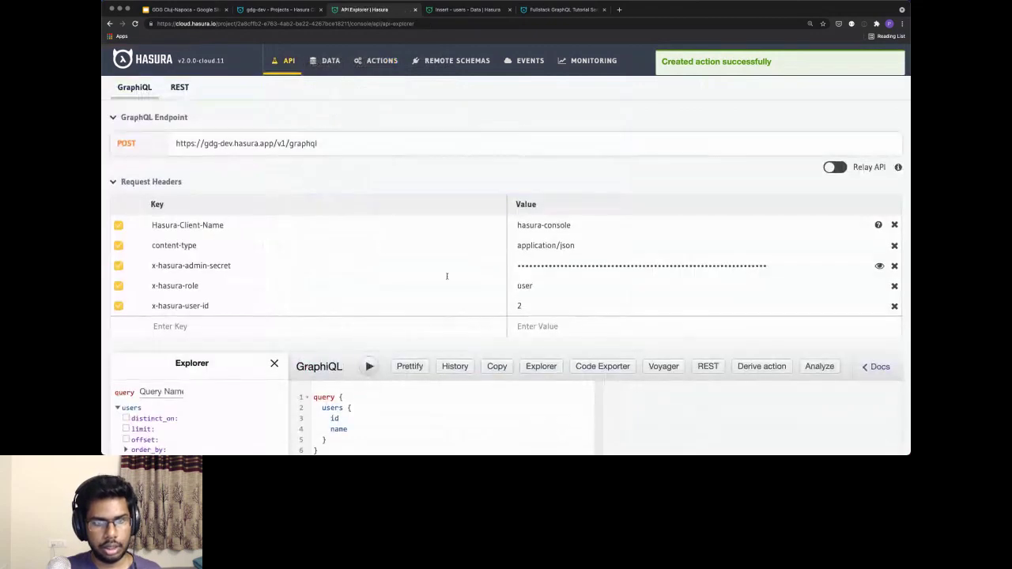
pyautogui.scroll(-3, 427, 300)
pyautogui.click(391, 330)
pyautogui.hotkey('ctrl', 'a')
pyautogui.write('query {')
pyautogui.press('Return')
pyautogui.write('fet')
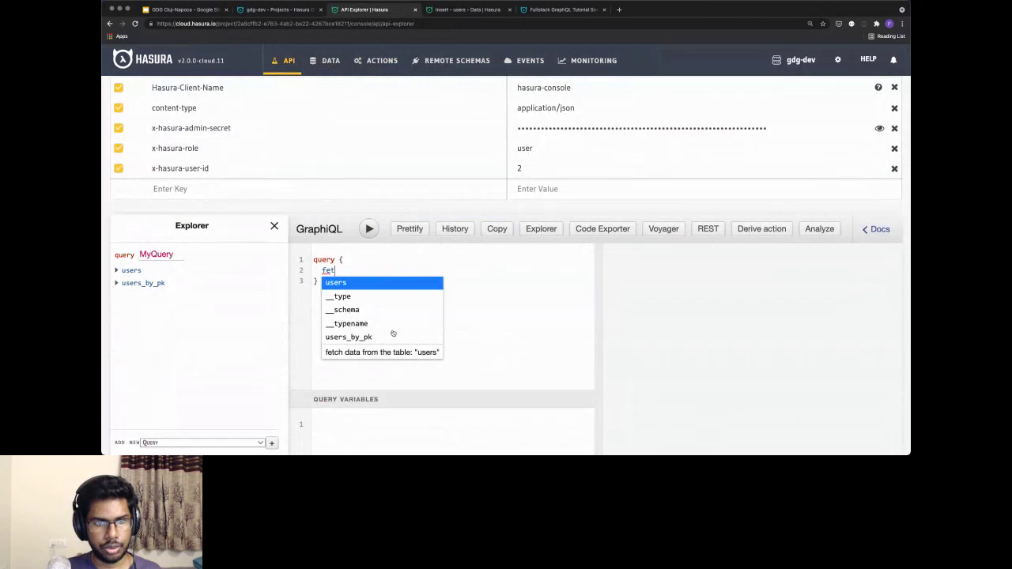
pyautogui.press('BackSpace')
pyautogui.press('BackSpace')
pyautogui.press('BackSpace')
pyautogui.press('BackSpace')
pyautogui.press('BackSpace')
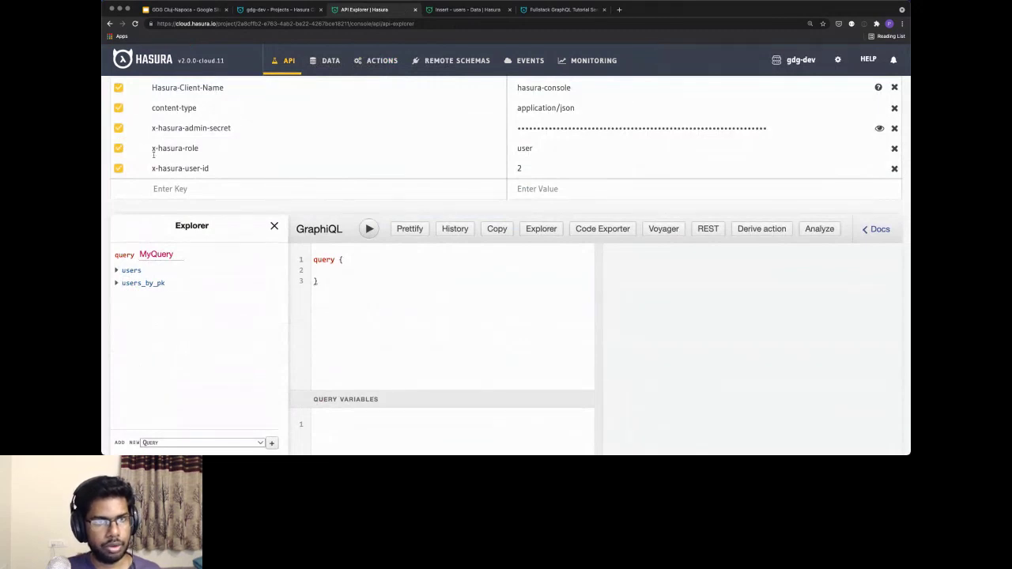
# Disable the x-hasura-role and x-hasura-user-id request headers.
pyautogui.click(119, 148)
pyautogui.click(119, 168)
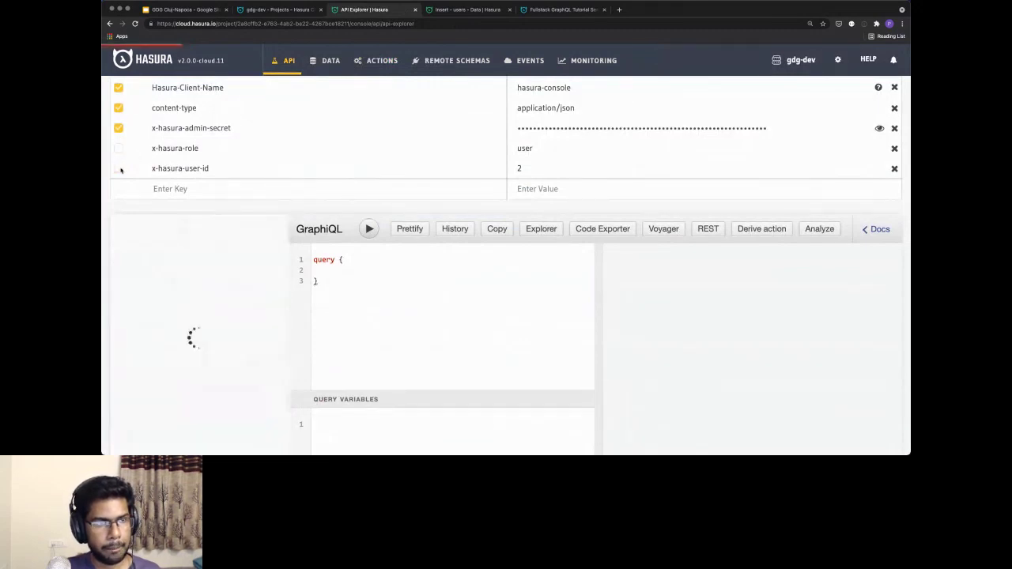
# Add a fetchProducts field with id: 1 and an empty selection block to the query.
pyautogui.write('f')
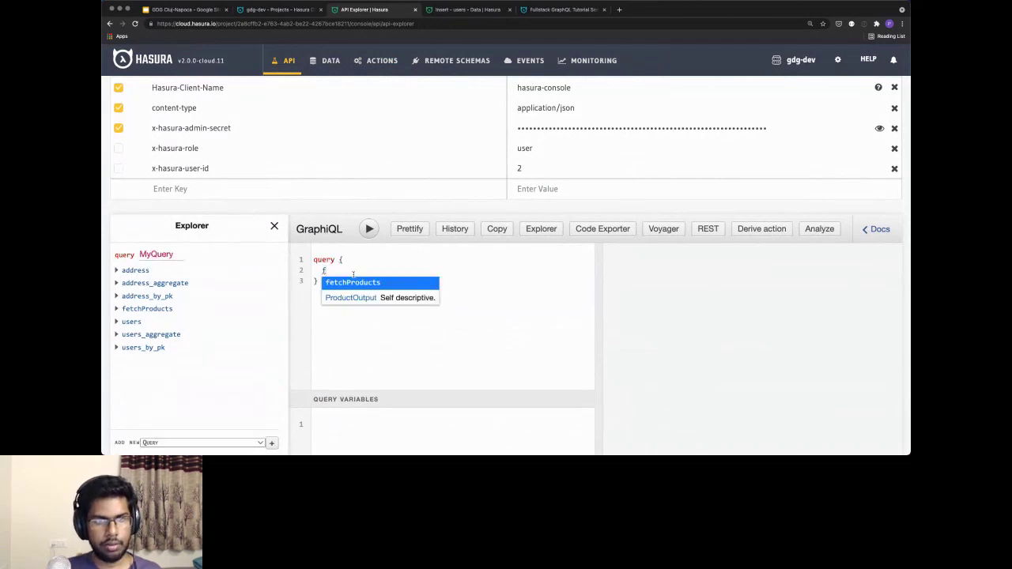
pyautogui.press('Return')
pyautogui.write('(')
pyautogui.press('Return')
pyautogui.write(': ')
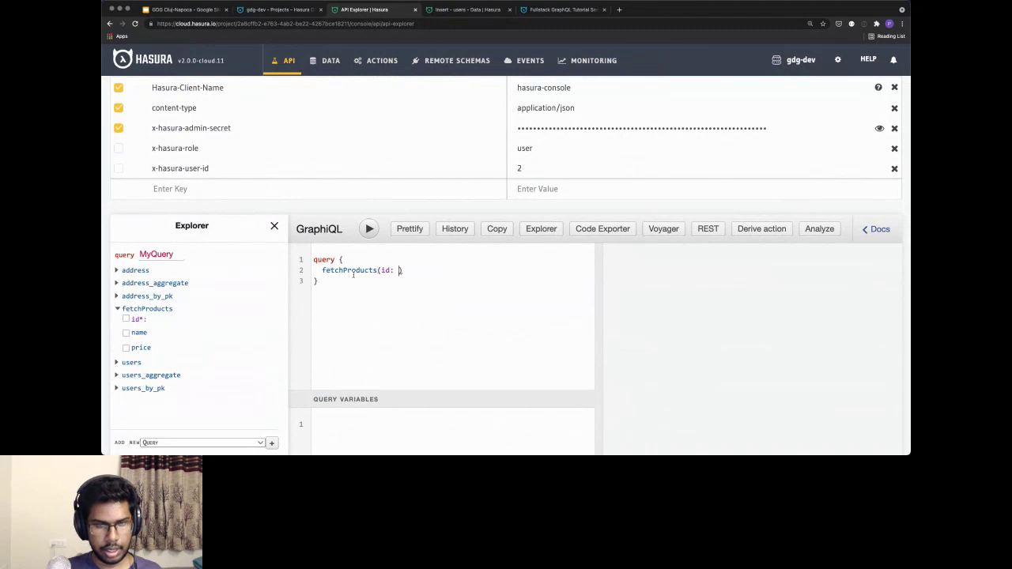
pyautogui.write('1')
pyautogui.write('{')
pyautogui.press('Return')
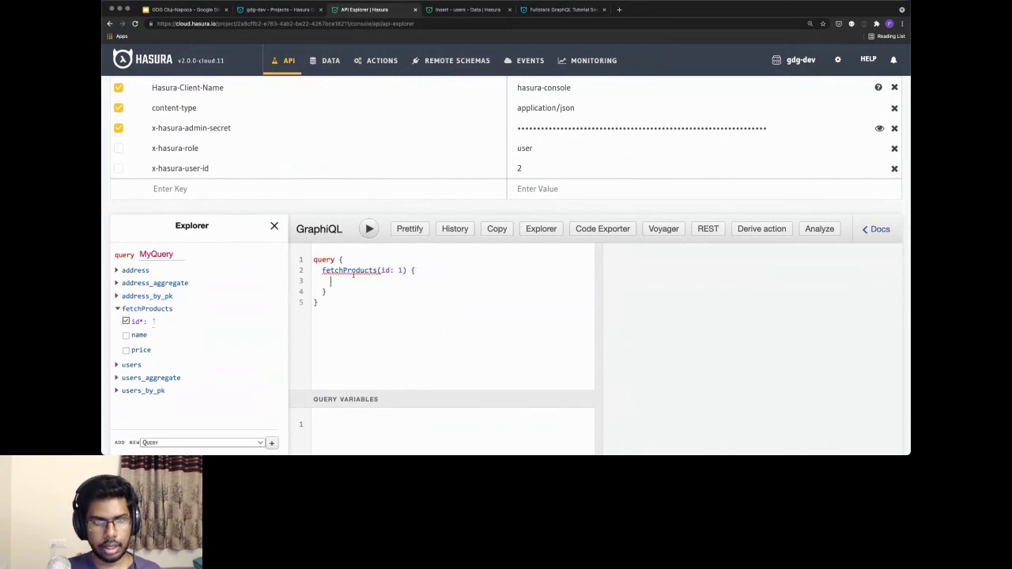
# Request the price field inside fetchProducts and run the query.
pyautogui.write('price')
pyautogui.click(369, 229)
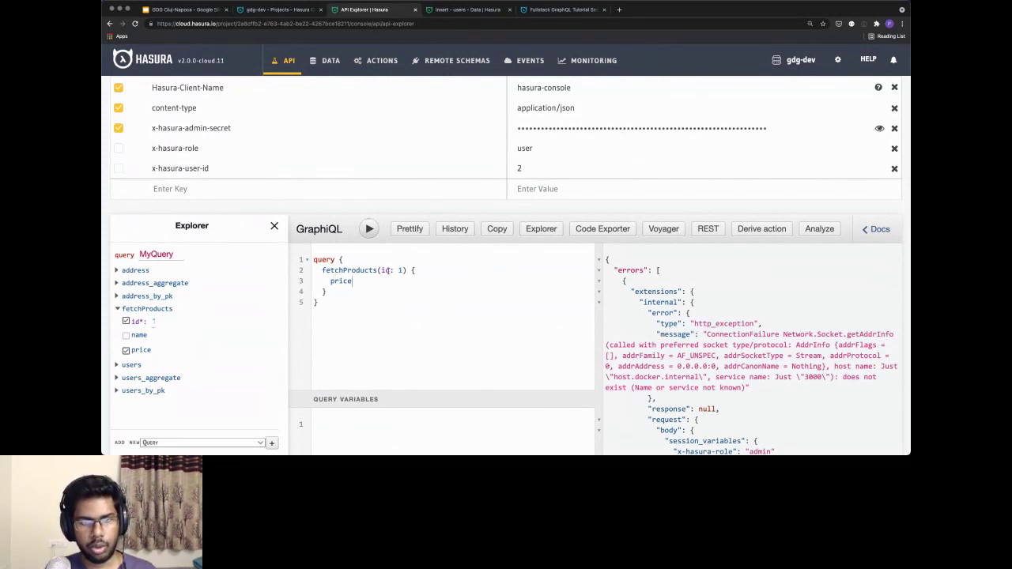
pyautogui.moveTo(380, 270); pyautogui.dragTo(390, 270)
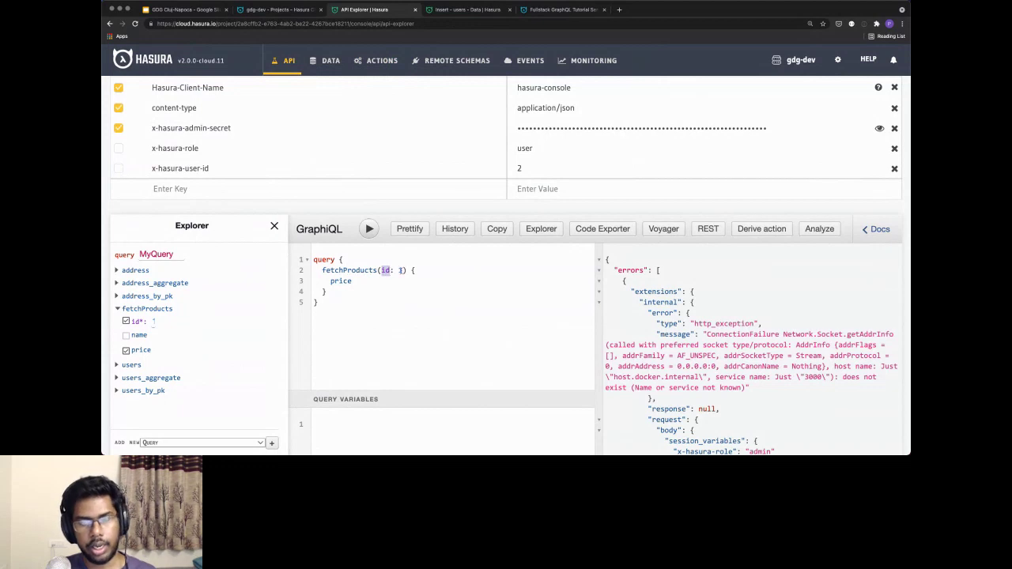
pyautogui.click(403, 270)
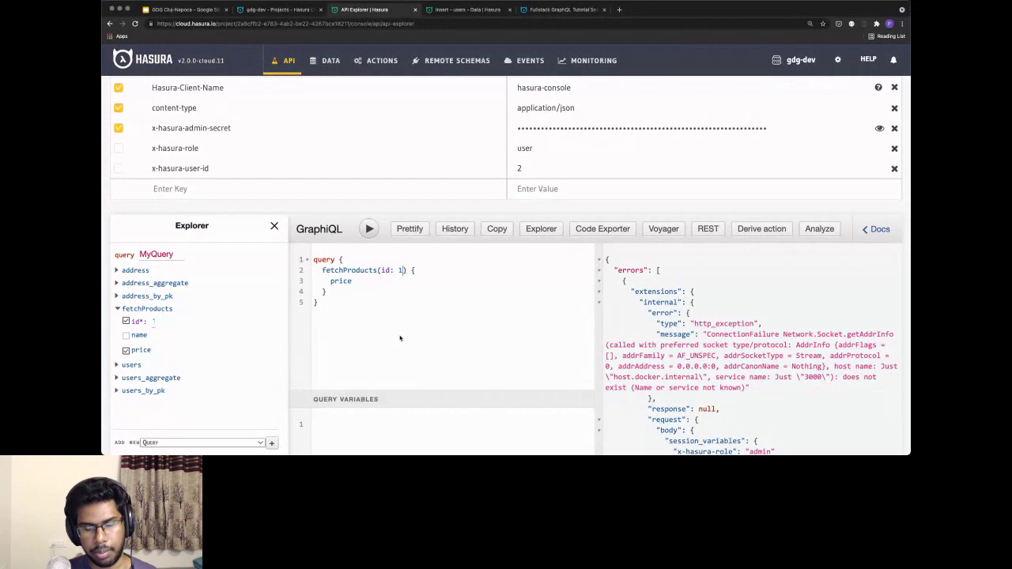
# Review the fetchProducts action's definition, handler URL and role permissions.
pyautogui.scroll(5, 400, 338)
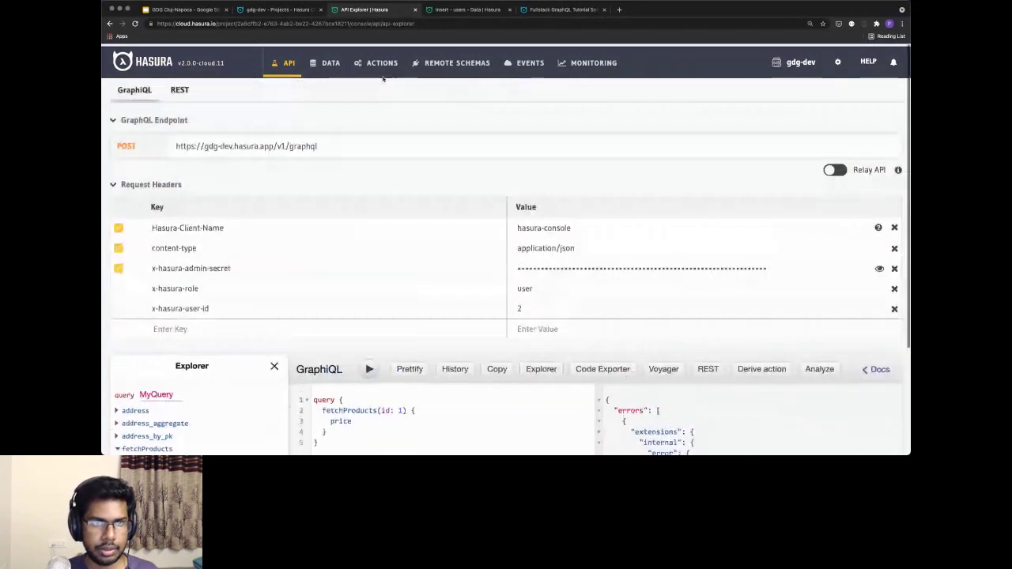
pyautogui.click(338, 62)
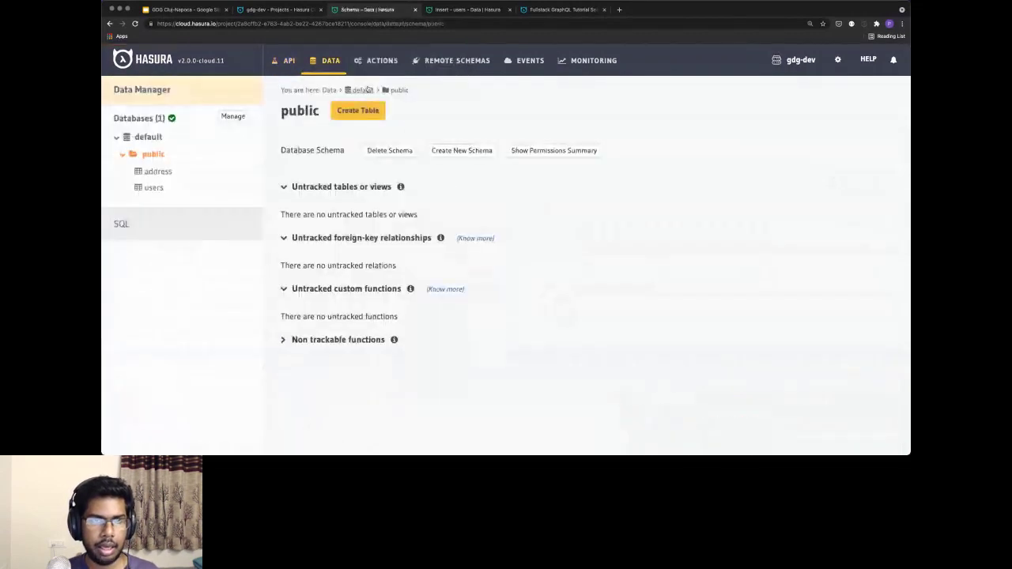
pyautogui.click(377, 63)
pyautogui.click(158, 174)
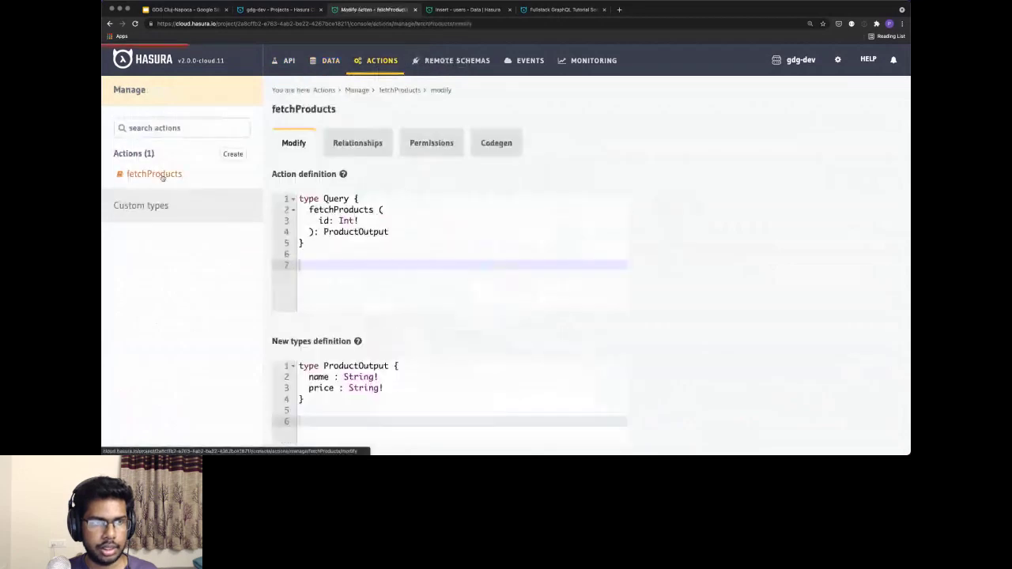
pyautogui.scroll(-1, 502, 220)
pyautogui.scroll(-3, 502, 220)
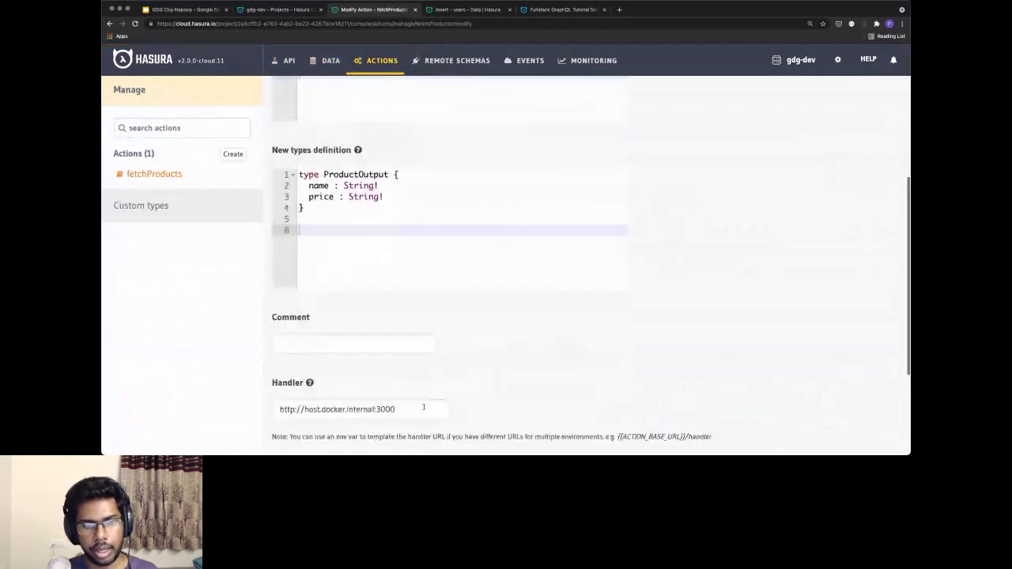
pyautogui.click(405, 409)
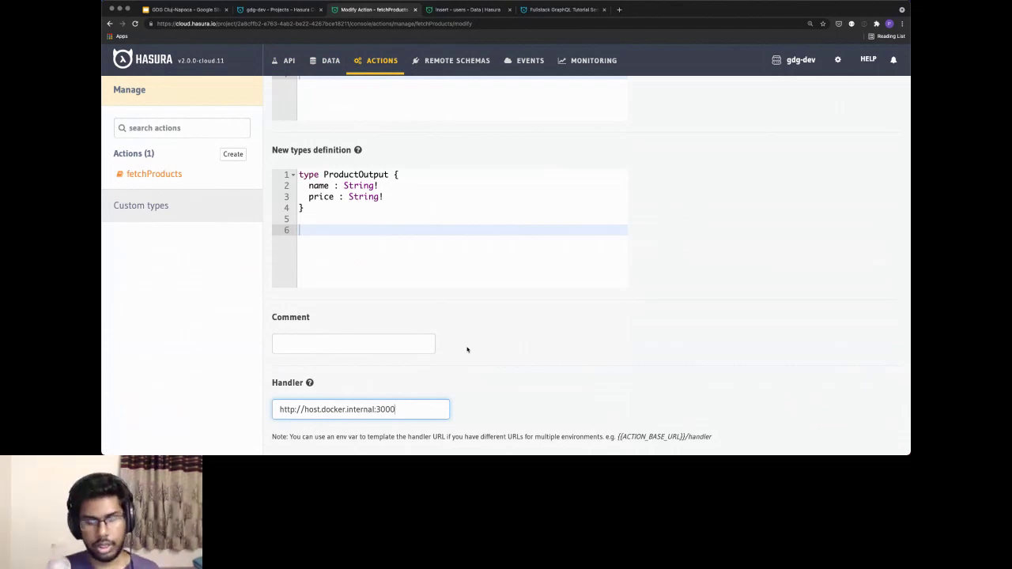
pyautogui.scroll(10, 466, 348)
pyautogui.click(431, 142)
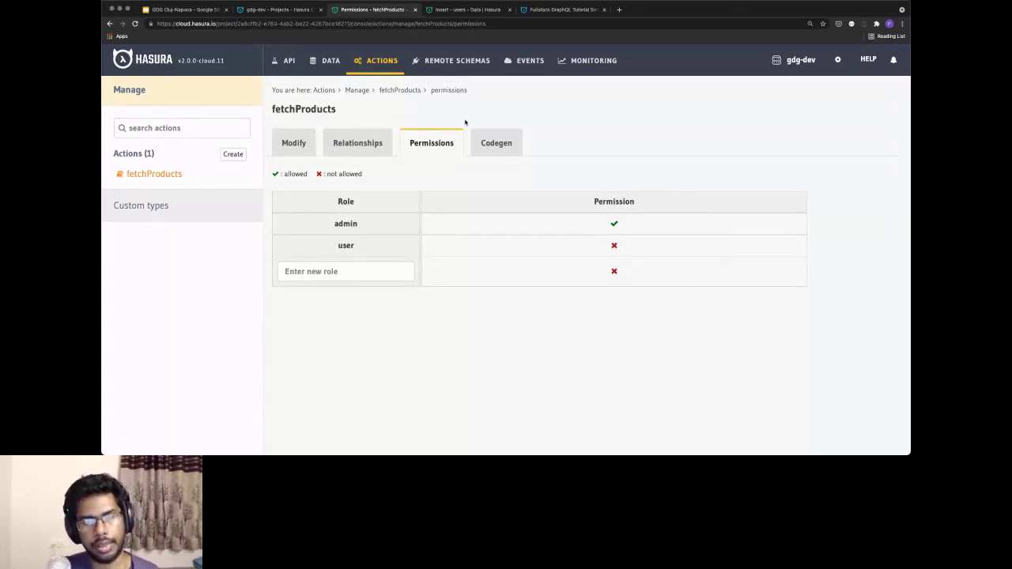
# Start a new event trigger named send_email.
pyautogui.click(526, 60)
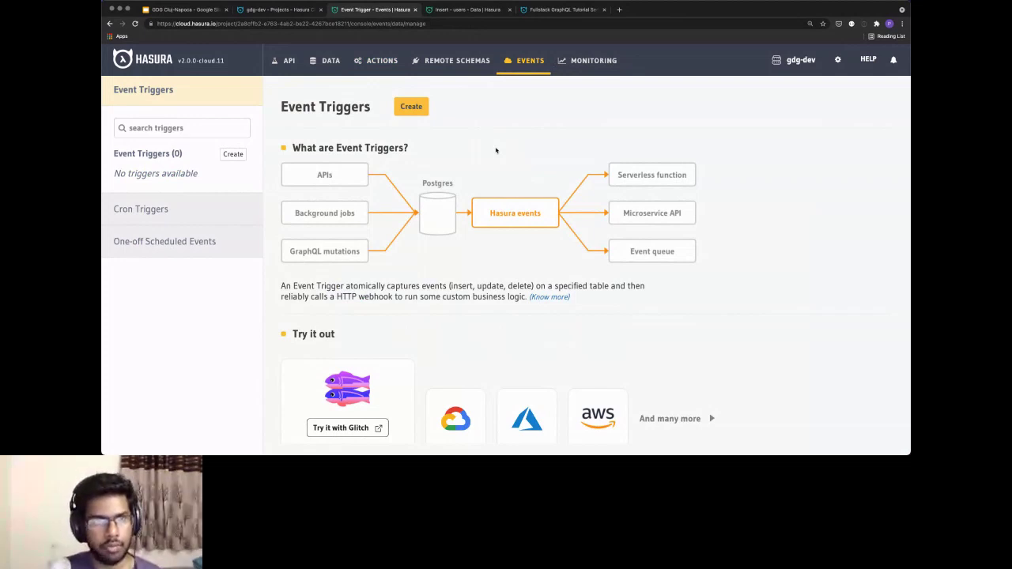
pyautogui.click(411, 105)
pyautogui.write('s')
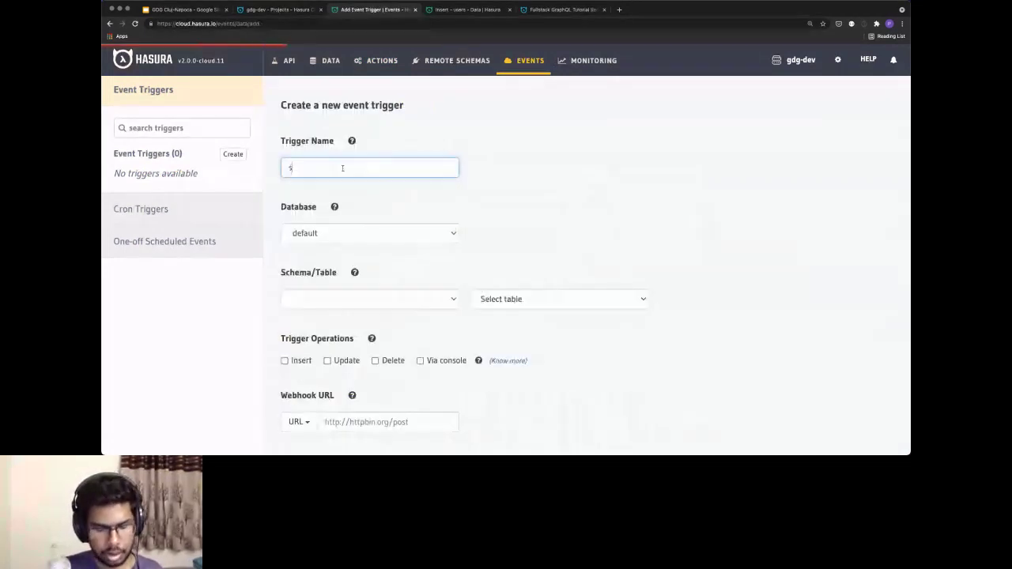
pyautogui.write('end_email')
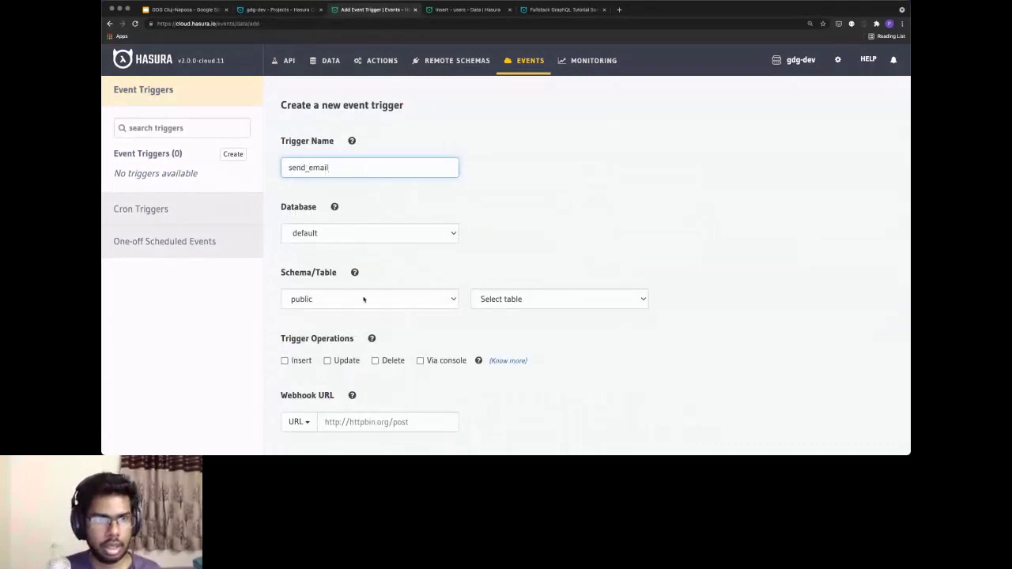
# Attach the event trigger to the users table in the public schema and enable the Insert operation.
pyautogui.click(555, 298)
pyautogui.click(491, 323)
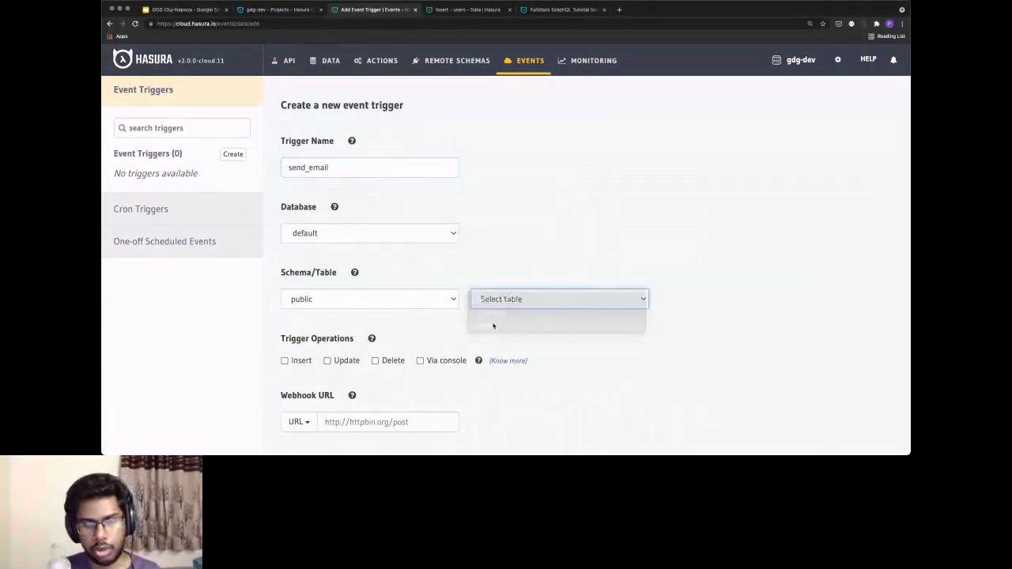
pyautogui.scroll(-2, 490, 324)
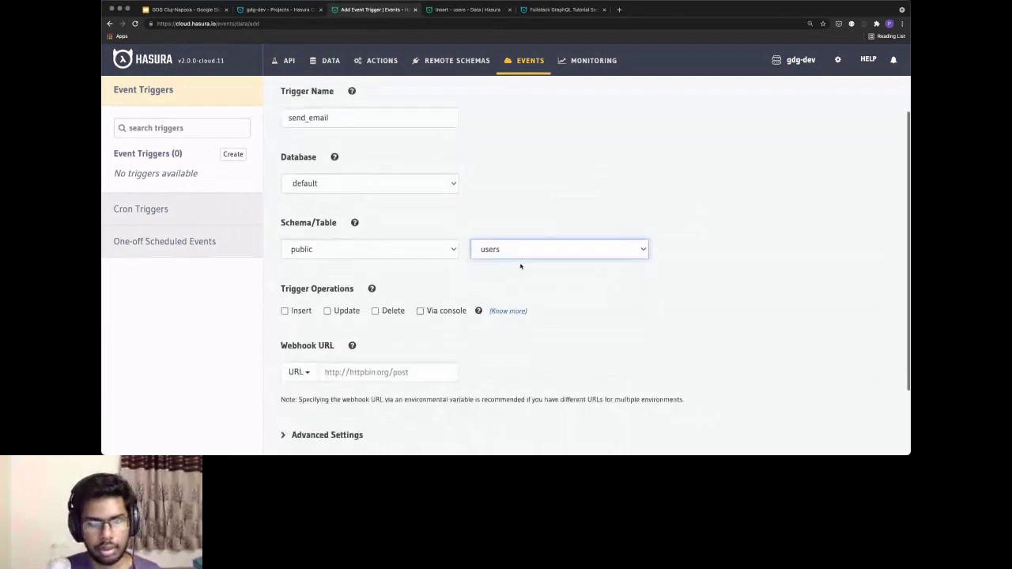
pyautogui.click(301, 311)
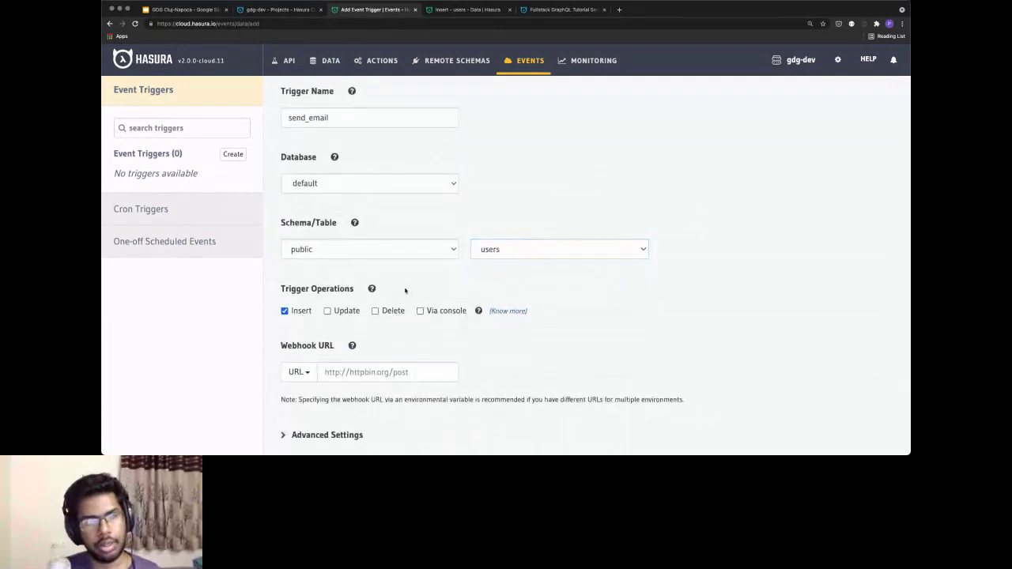
pyautogui.click(362, 371)
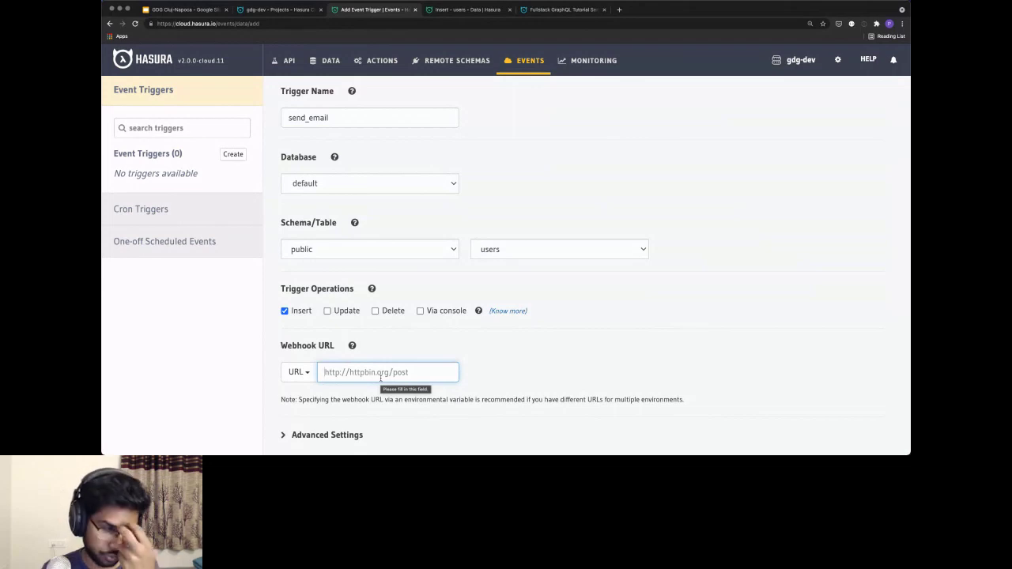
pyautogui.scroll(2, 511, 266)
pyautogui.click(501, 266)
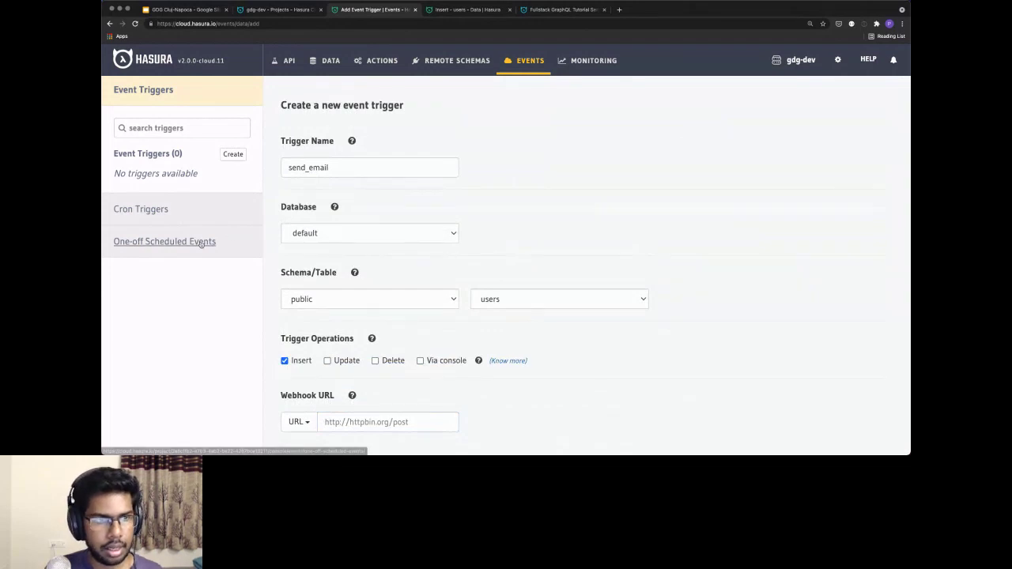
# Open a new cron trigger form and examine its webhook and cron schedule settings.
pyautogui.click(218, 216)
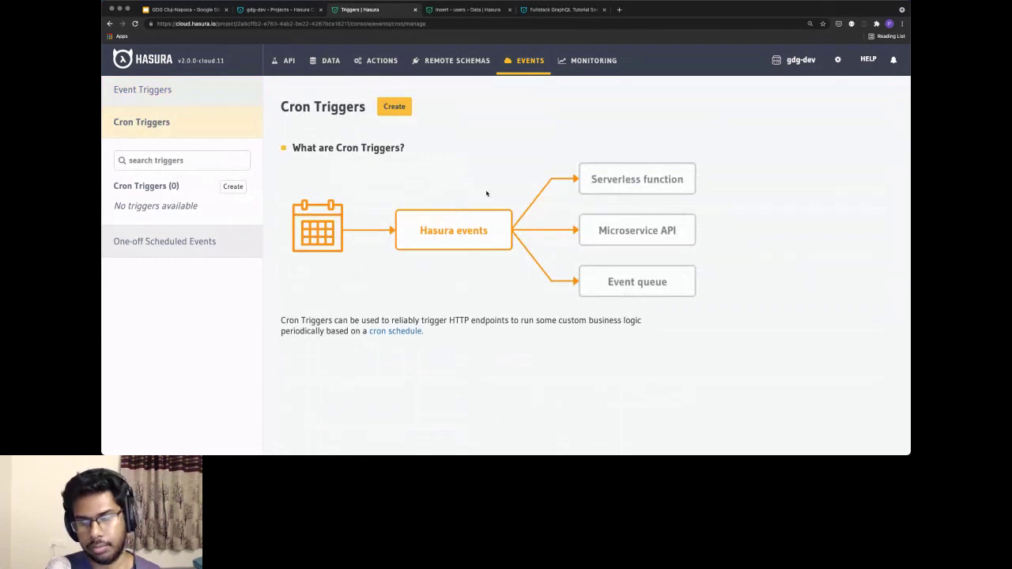
pyautogui.click(405, 112)
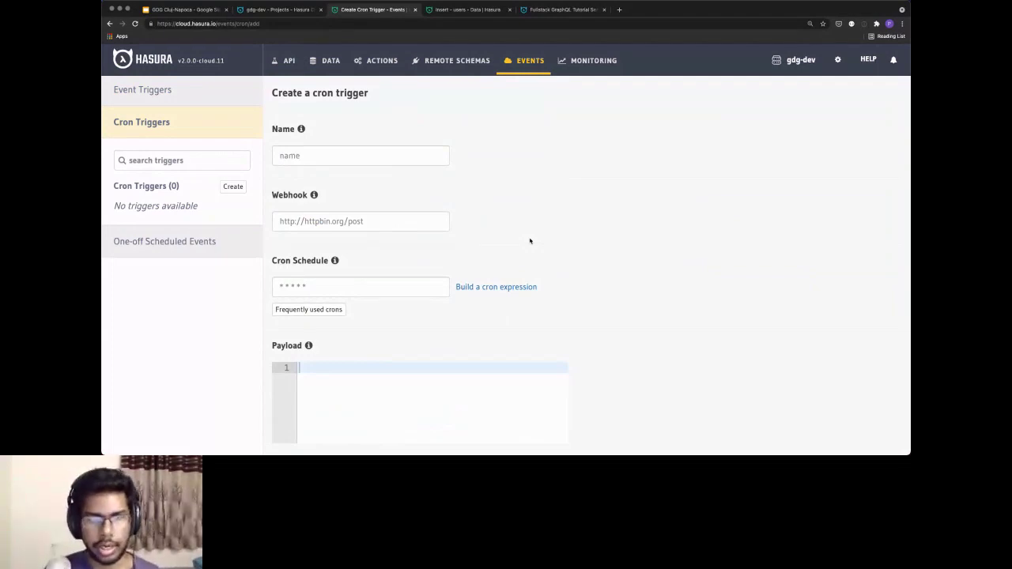
pyautogui.click(337, 281)
pyautogui.click(341, 224)
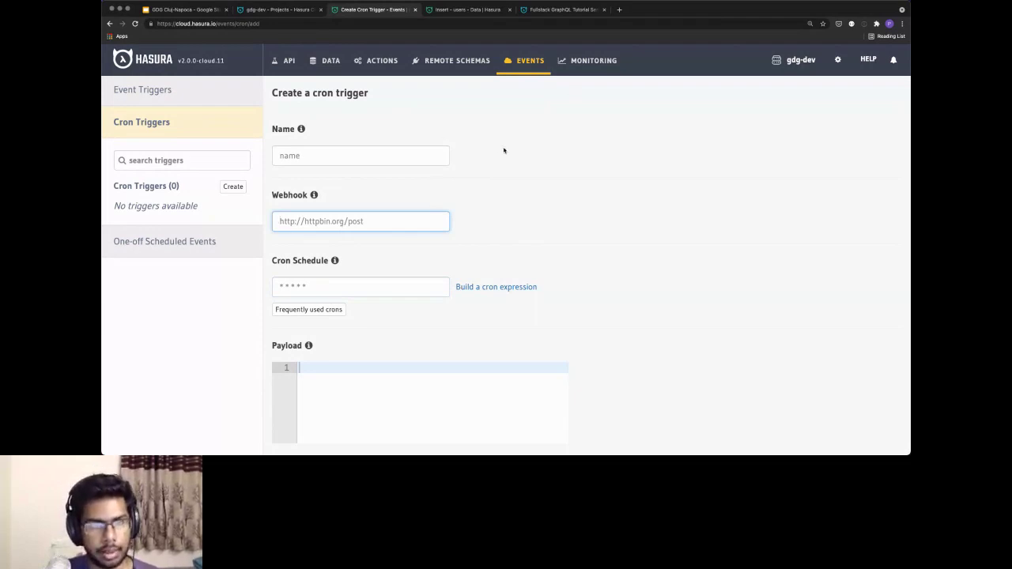
# Switch to the GDG Cluj-Napoca presentation in Google Slides and show the Resources slide.
pyautogui.click(195, 11)
pyautogui.scroll(-1, 147, 356)
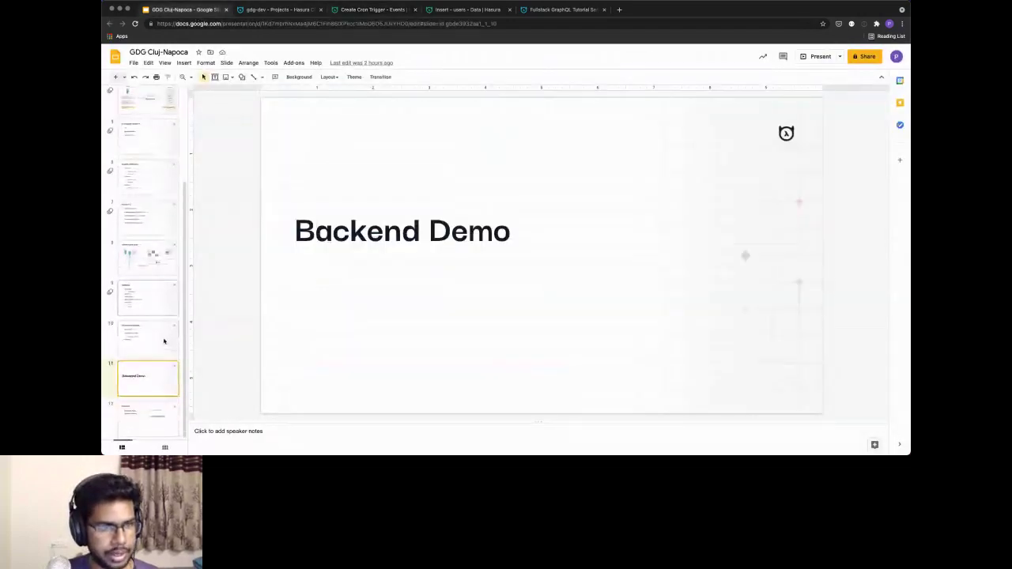
pyautogui.click(144, 419)
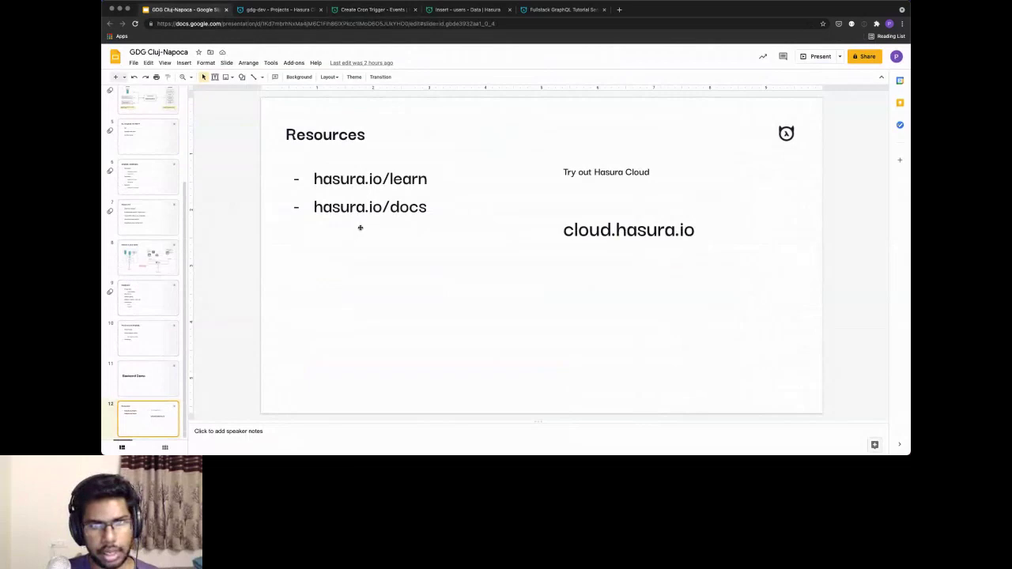
# Switch to the hasura.io/learn page and examine its front-end, Hasura and full-stack tutorial listings.
pyautogui.click(559, 11)
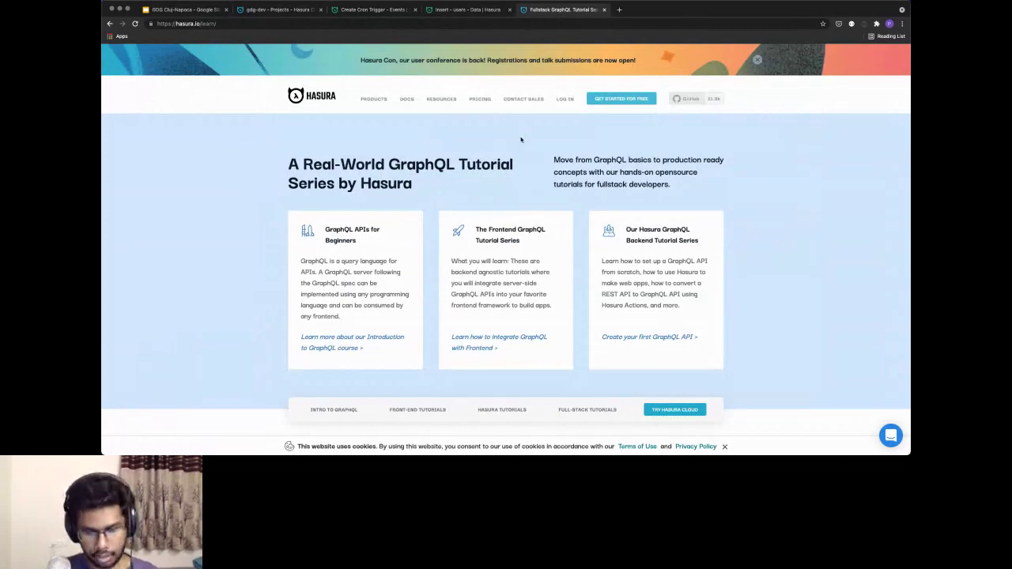
pyautogui.press('super+equal')
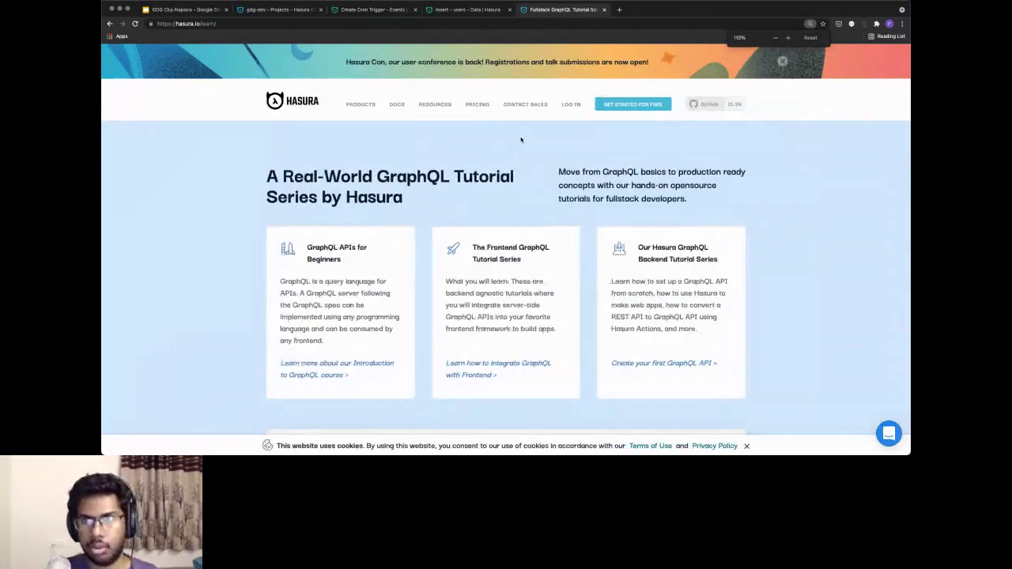
pyautogui.press('super+equal')
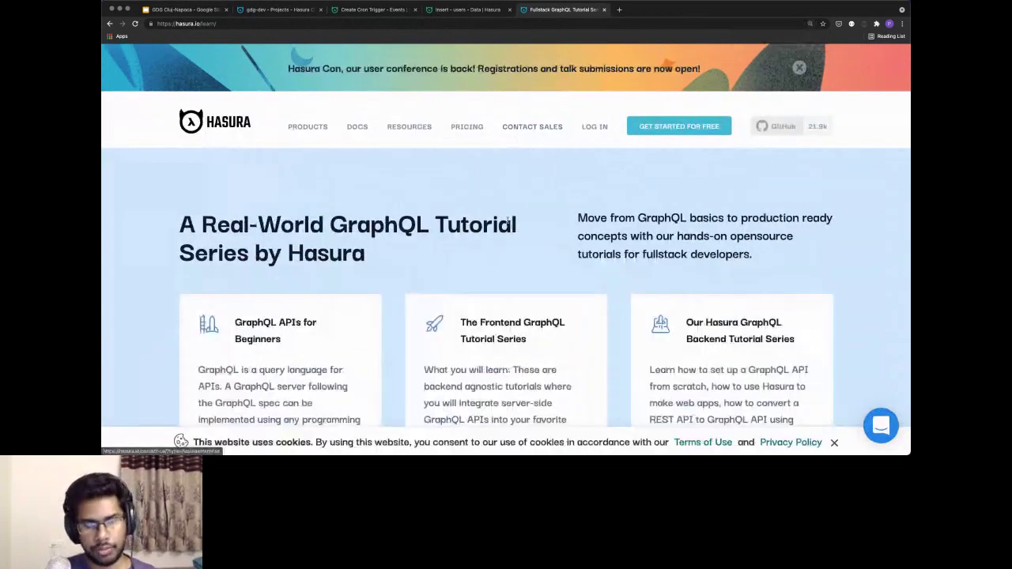
pyautogui.scroll(-2, 507, 224)
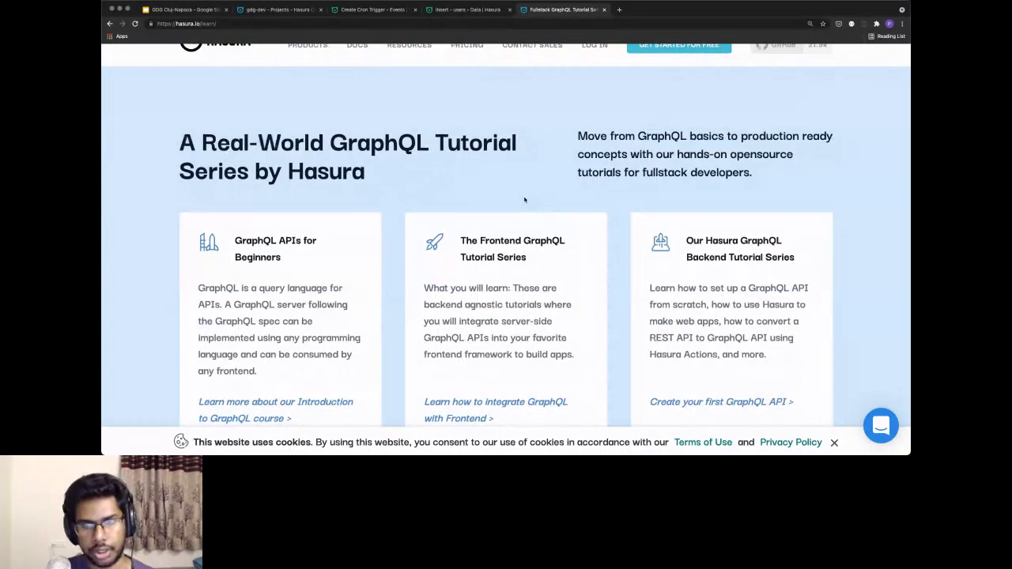
pyautogui.scroll(-10, 524, 200)
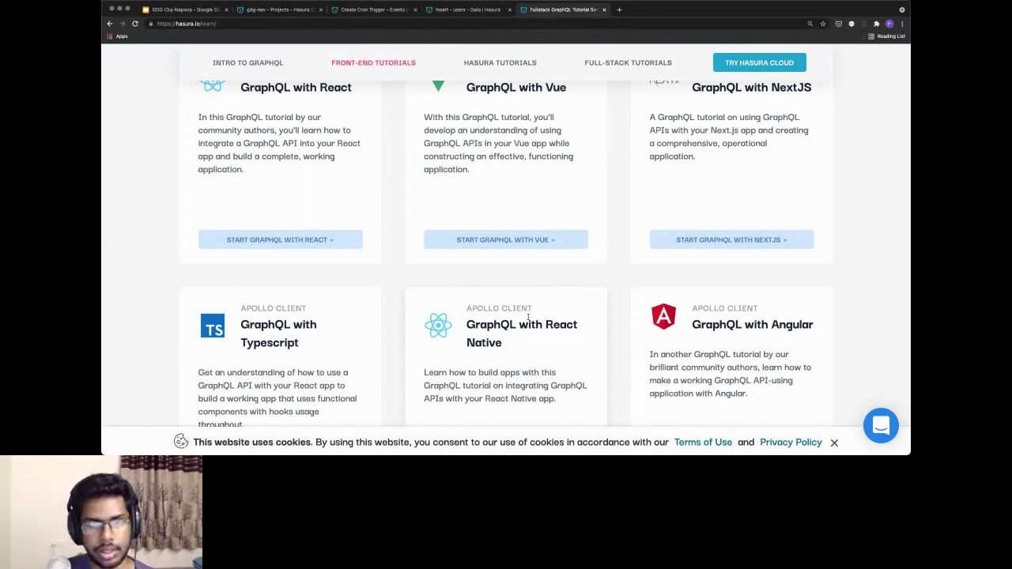
pyautogui.scroll(-5, 528, 317)
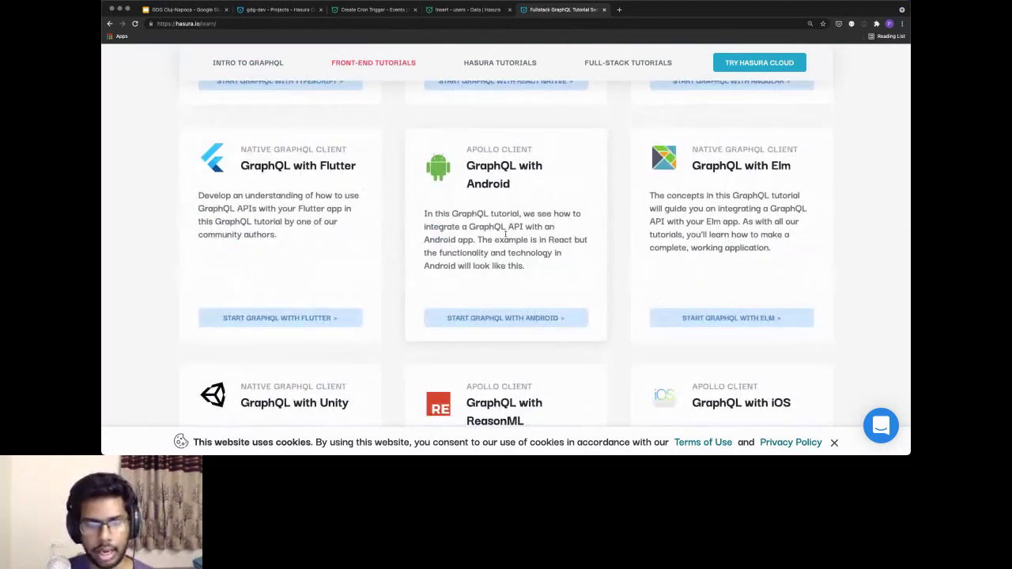
pyautogui.scroll(-6, 505, 234)
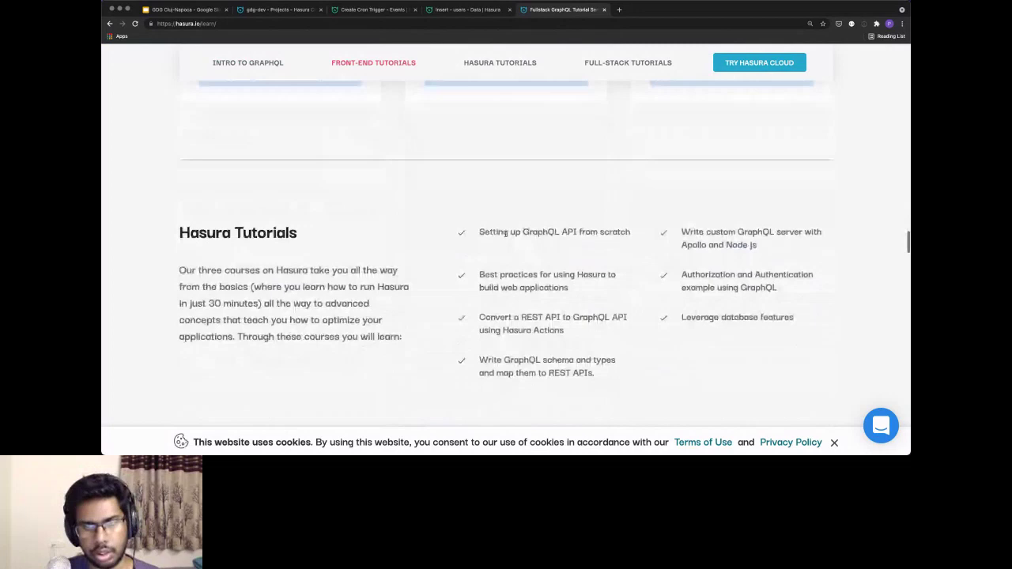
pyautogui.scroll(-4, 505, 234)
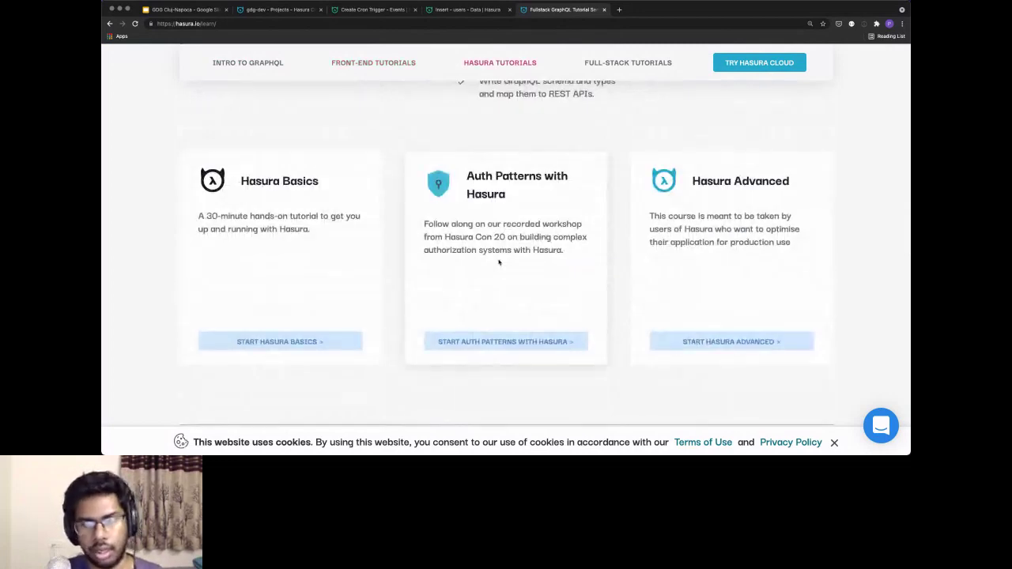
pyautogui.scroll(2, 482, 249)
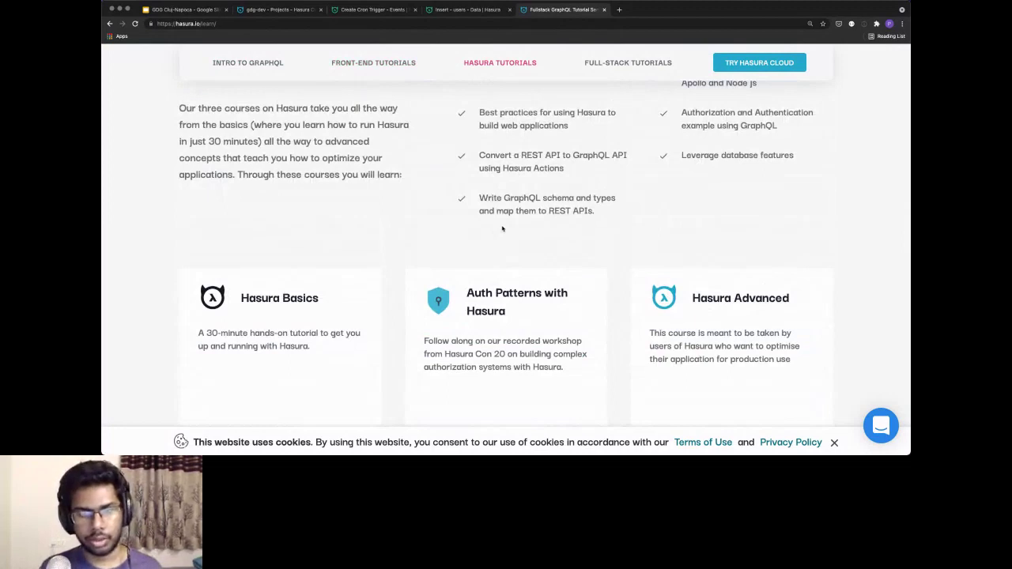
pyautogui.scroll(-5, 501, 228)
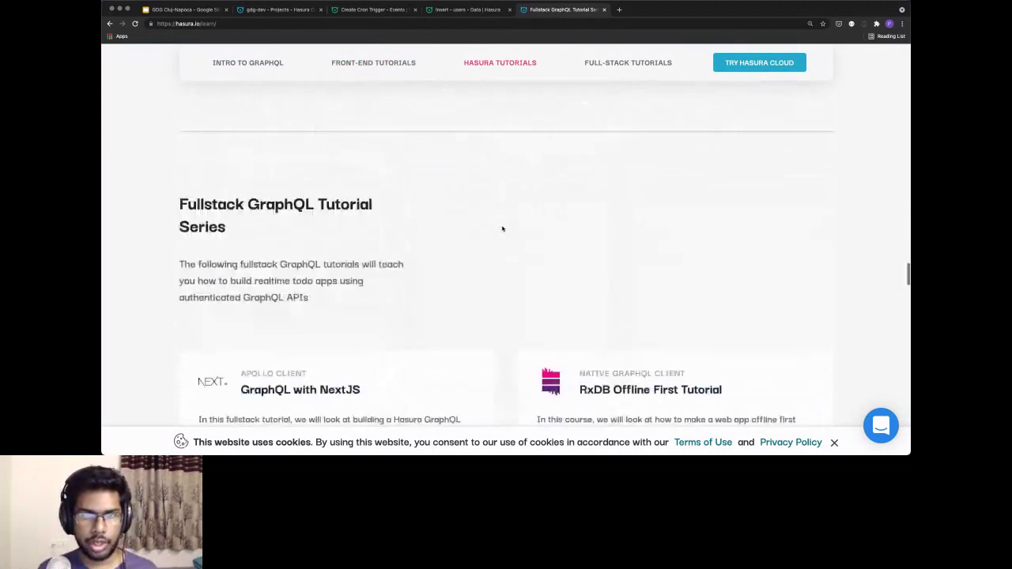
# Look back over the introductory GraphQL topics and return to the start of the Hasura tutorials page.
pyautogui.scroll(15, 501, 228)
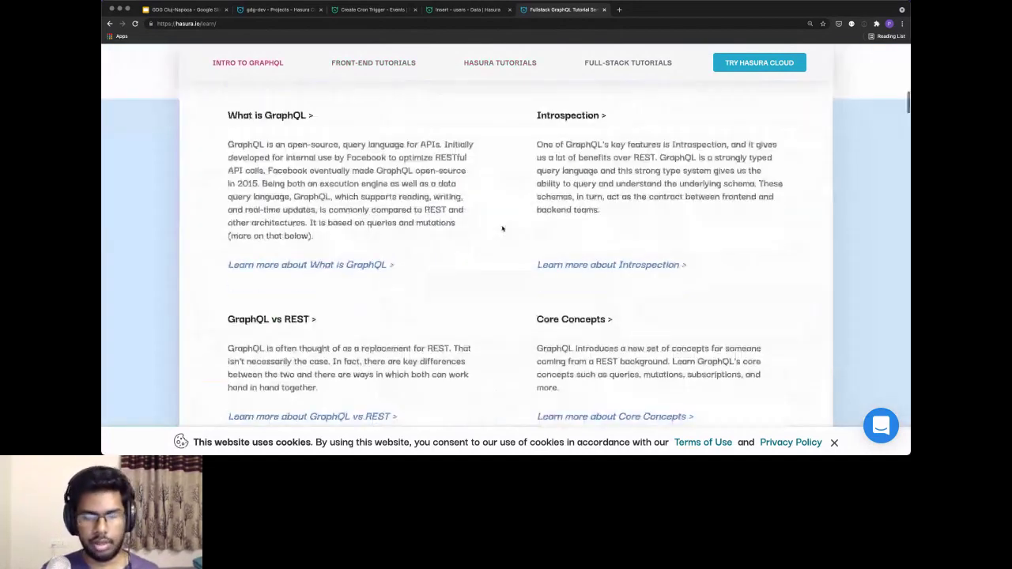
pyautogui.scroll(1, 501, 229)
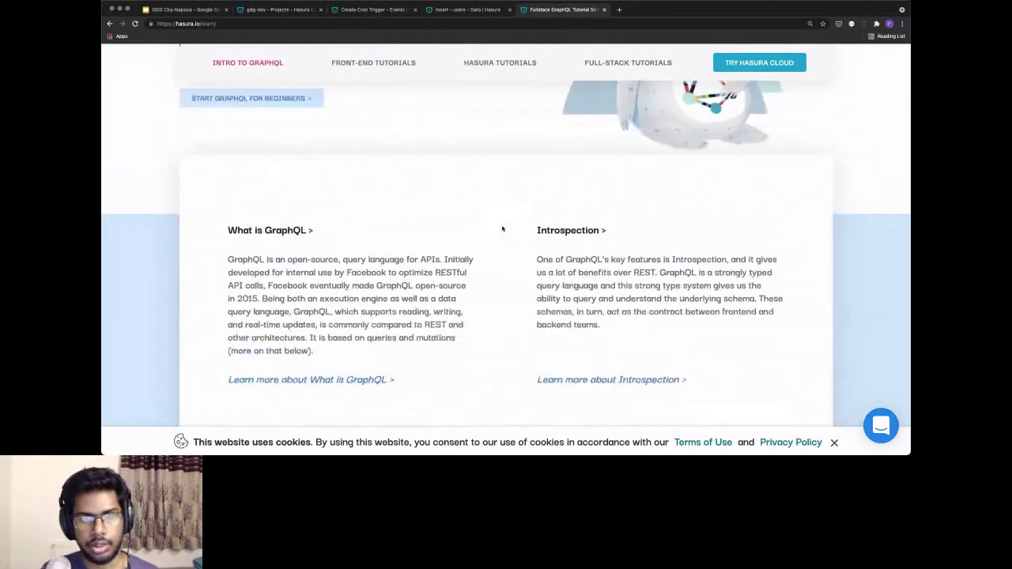
pyautogui.scroll(5, 501, 228)
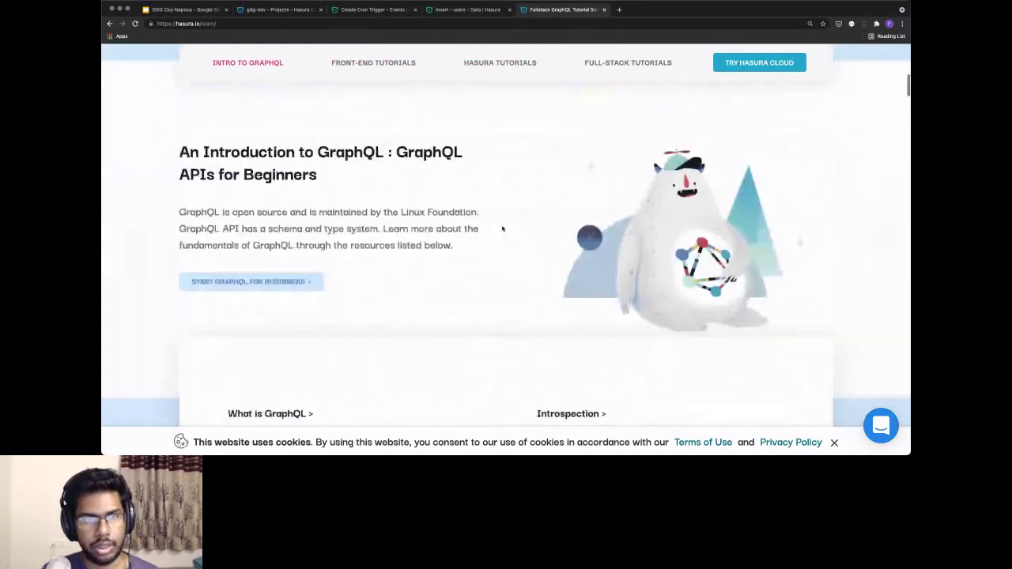
pyautogui.scroll(4, 501, 228)
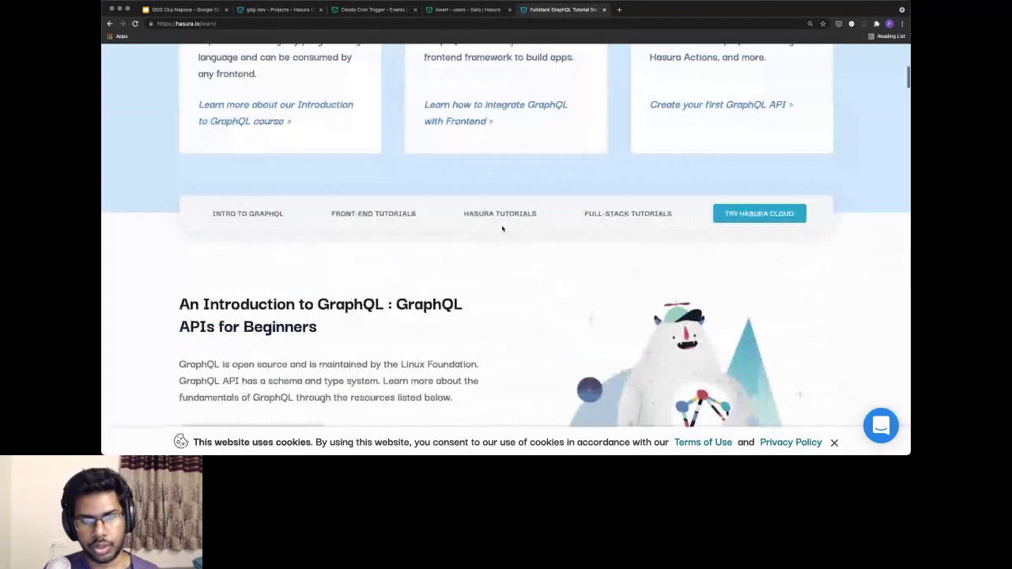
pyautogui.scroll(5, 501, 229)
pyautogui.scroll(4, 501, 228)
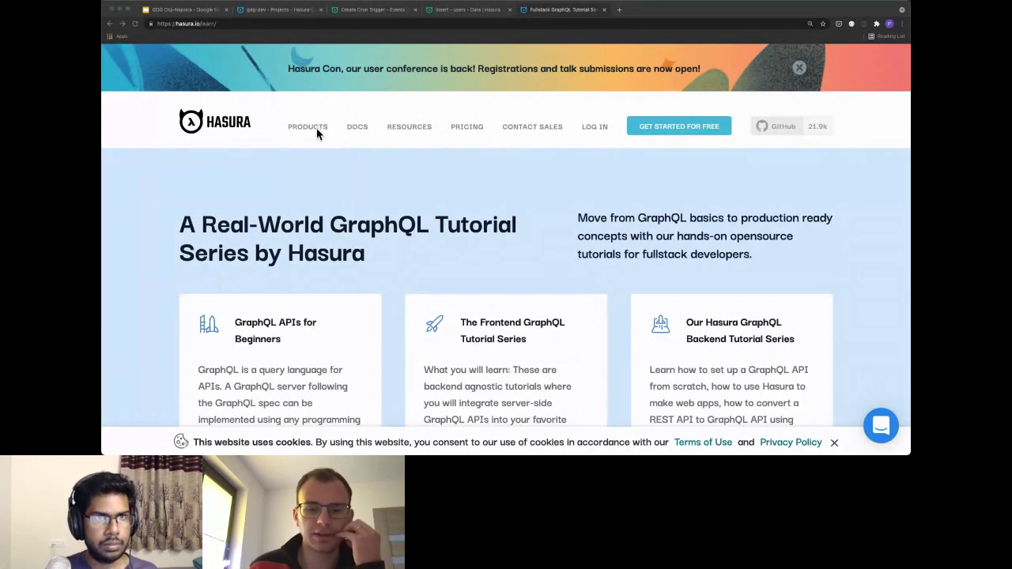
# Switch to the gdg-dev Hasura console and show the connected databases in the Data Manager.
pyautogui.click(377, 10)
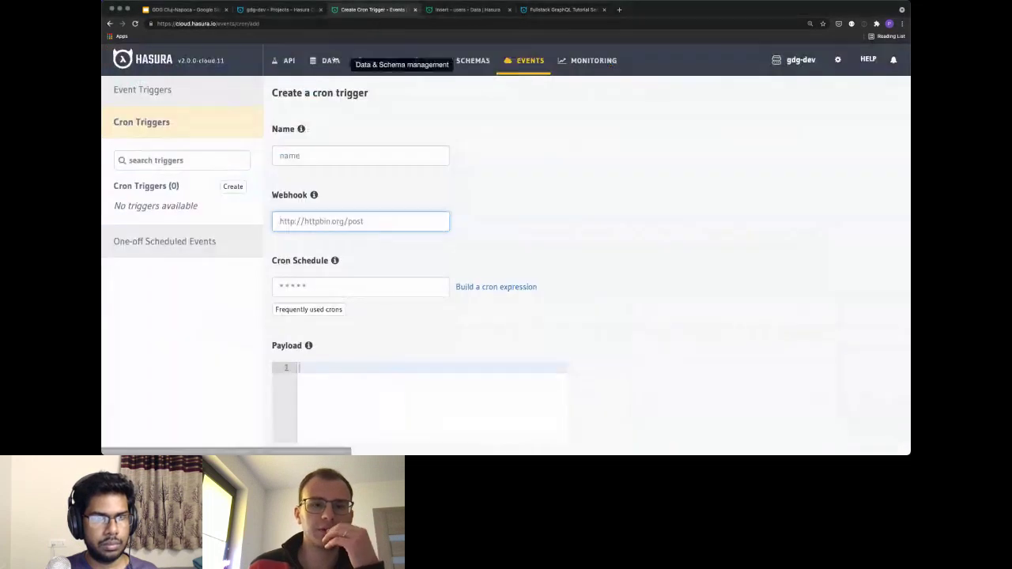
pyautogui.click(331, 60)
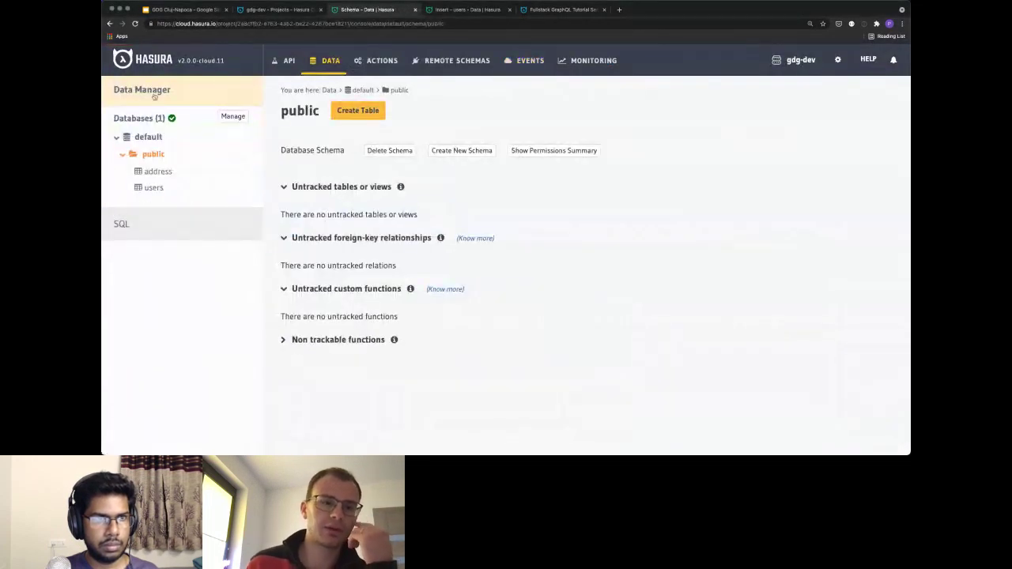
pyautogui.click(328, 89)
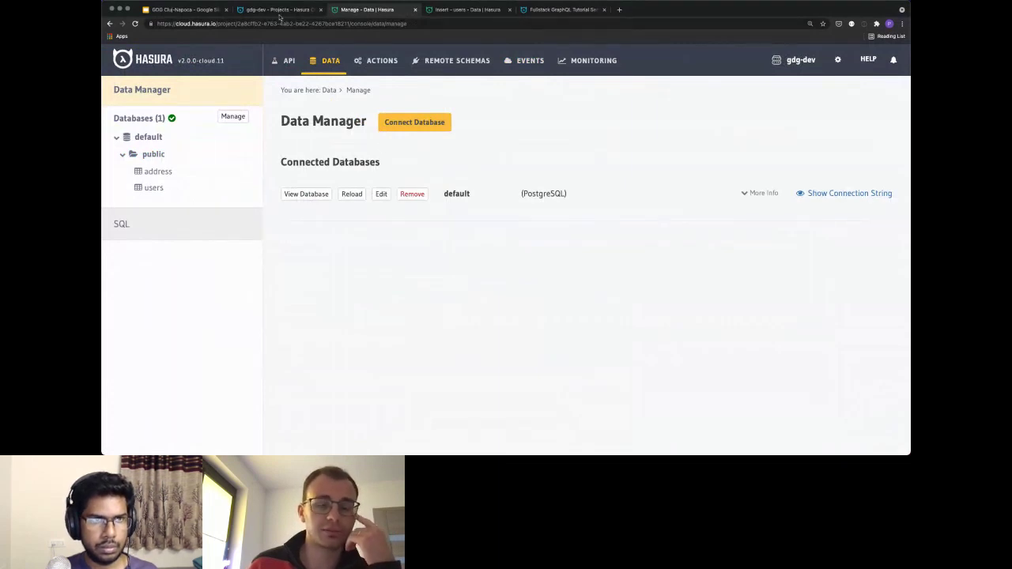
# Open a new project form from the Hasura Cloud projects list and examine its regions, keeping US West (N. California).
pyautogui.click(276, 9)
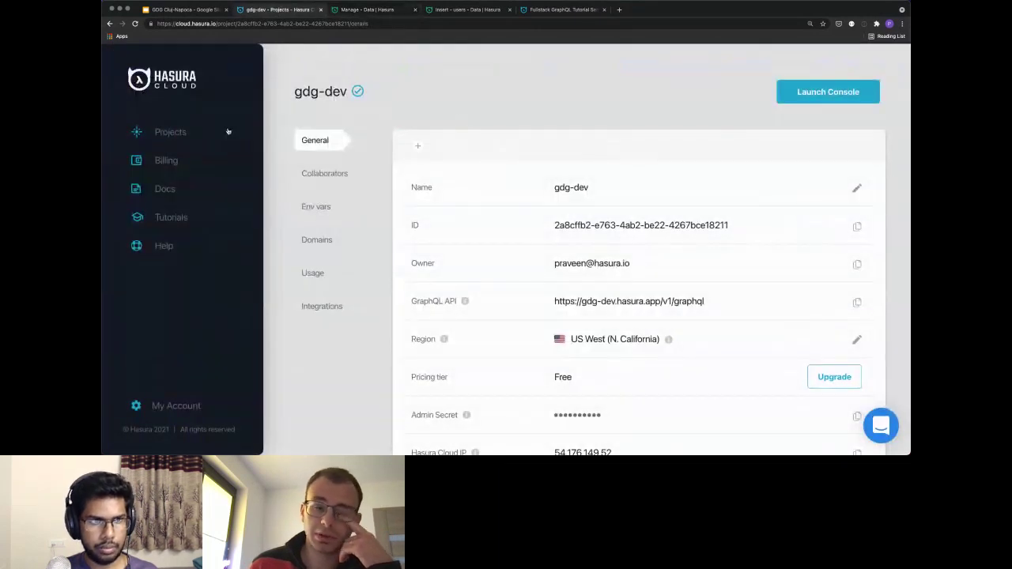
pyautogui.click(185, 134)
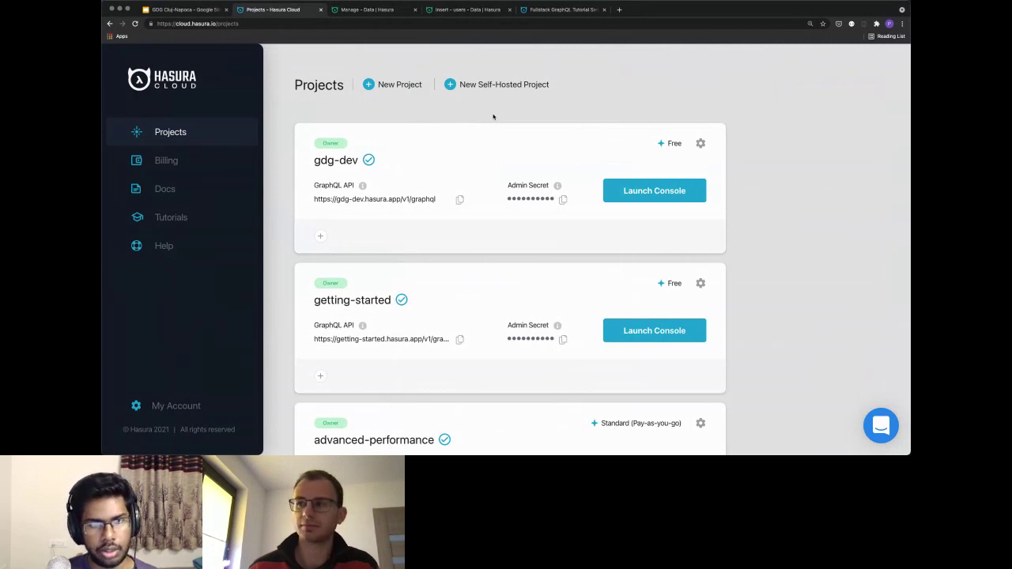
pyautogui.click(396, 85)
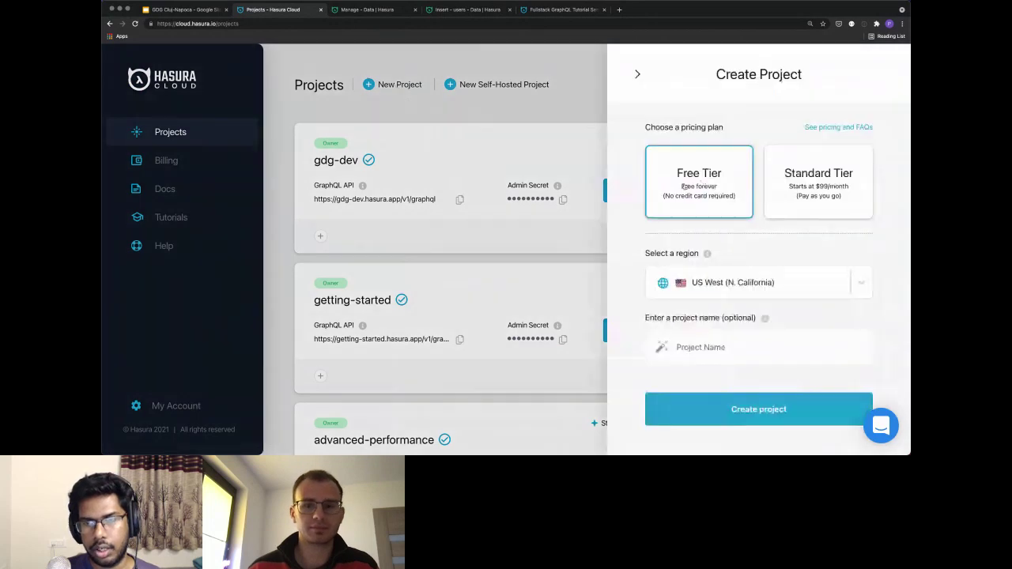
pyautogui.click(713, 290)
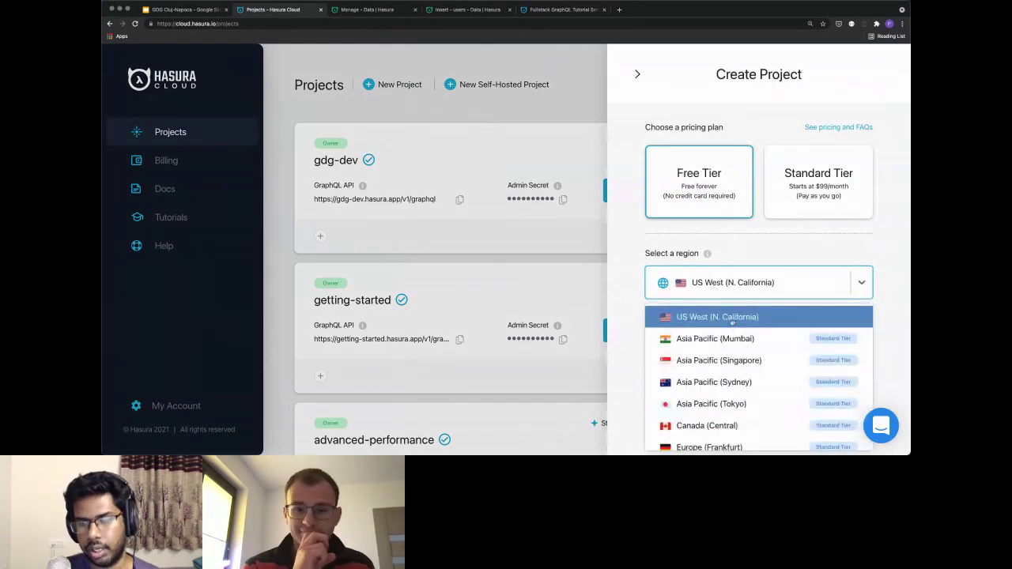
pyautogui.click(683, 320)
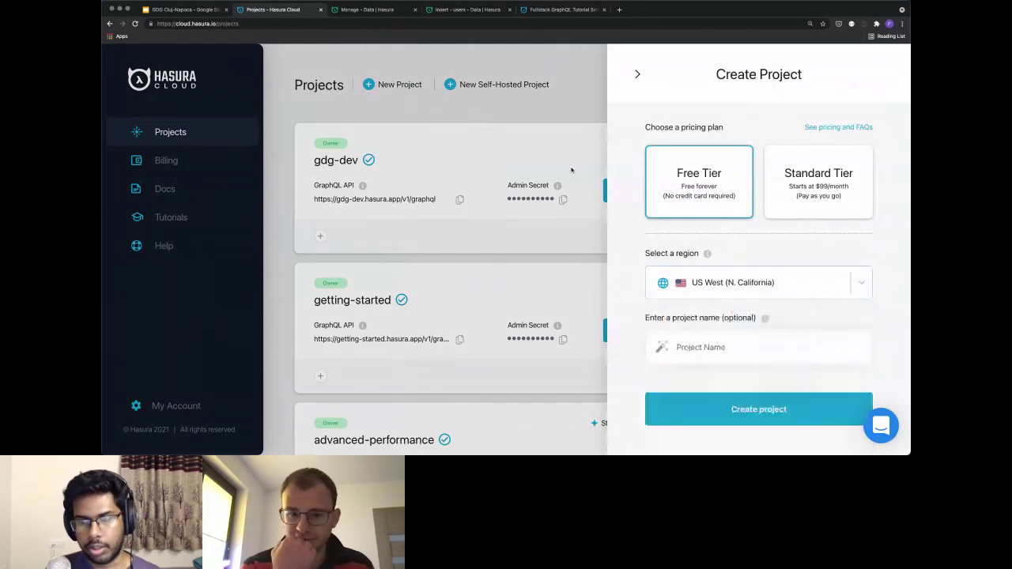
# Return to the gdg-dev console and compare the options for connecting an existing database and creating a Heroku database.
pyautogui.click(367, 9)
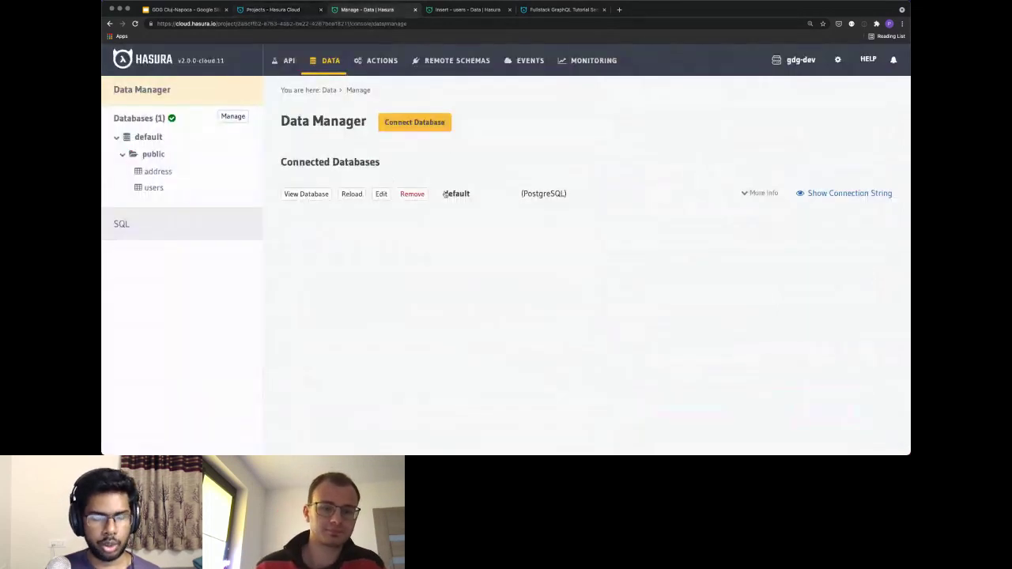
pyautogui.click(414, 123)
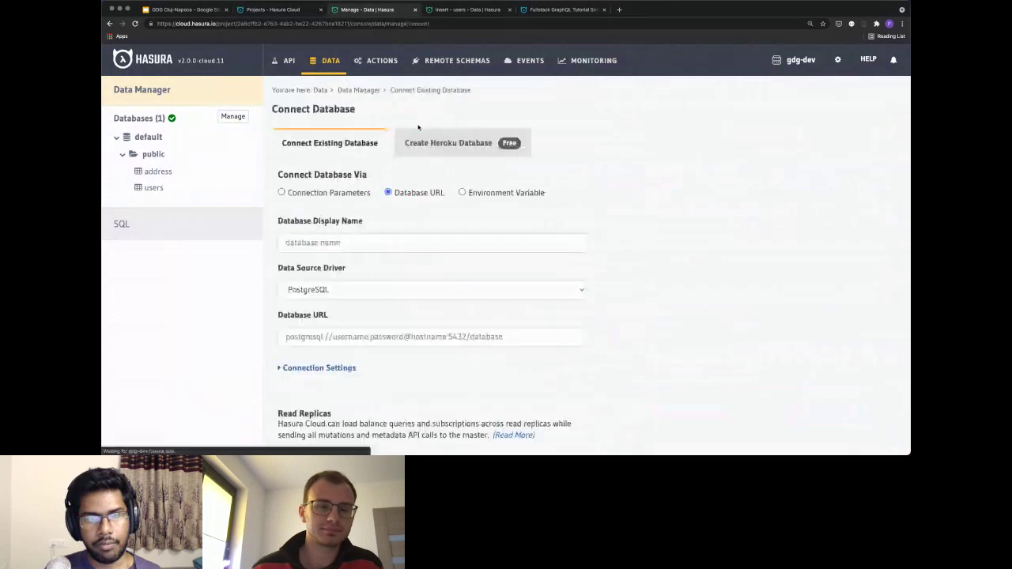
pyautogui.click(423, 138)
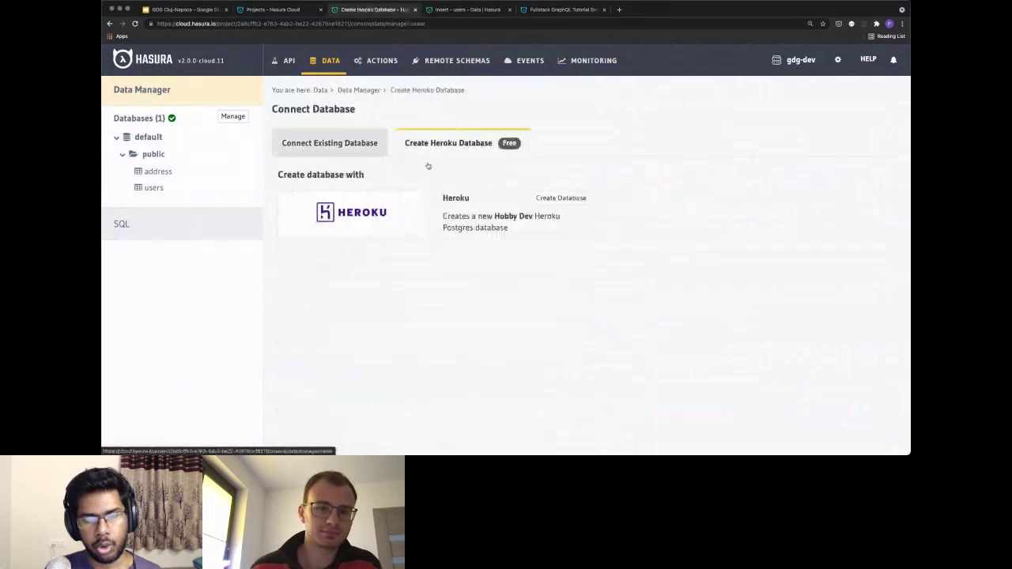
pyautogui.click(344, 152)
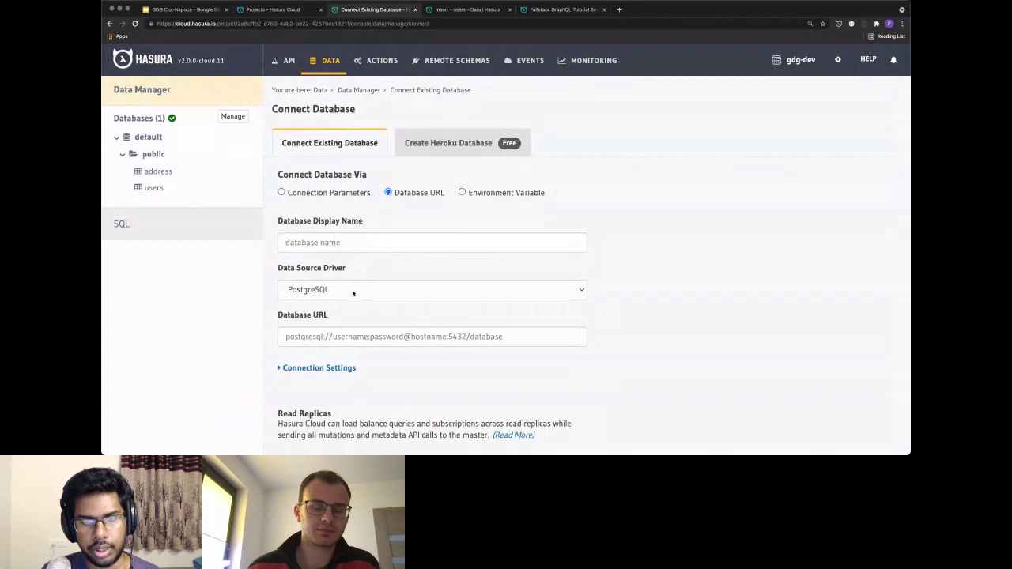
pyautogui.click(460, 147)
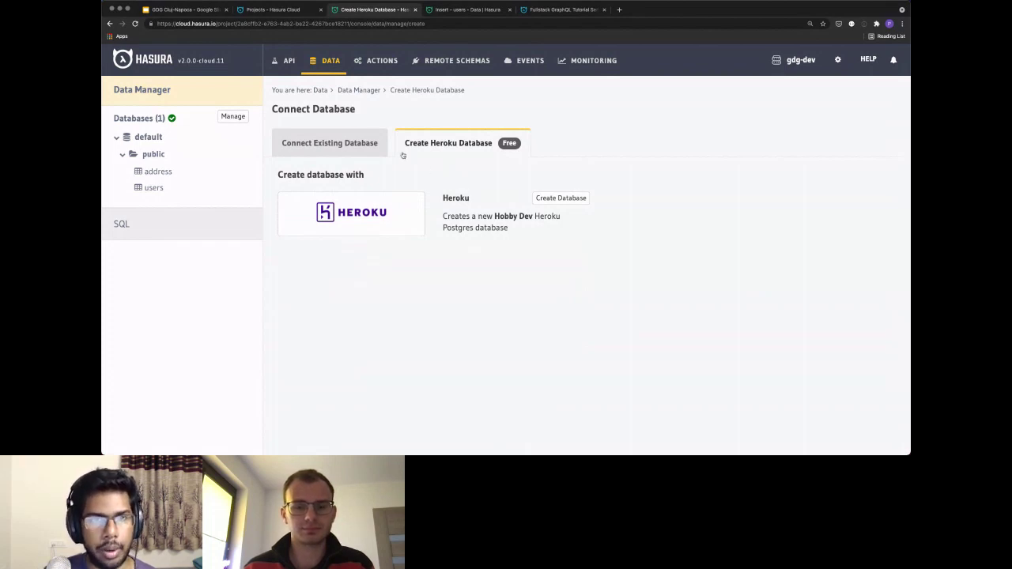
# Enable access to the gdg-dev project's monitoring data and show the API metrics overview.
pyautogui.click(278, 63)
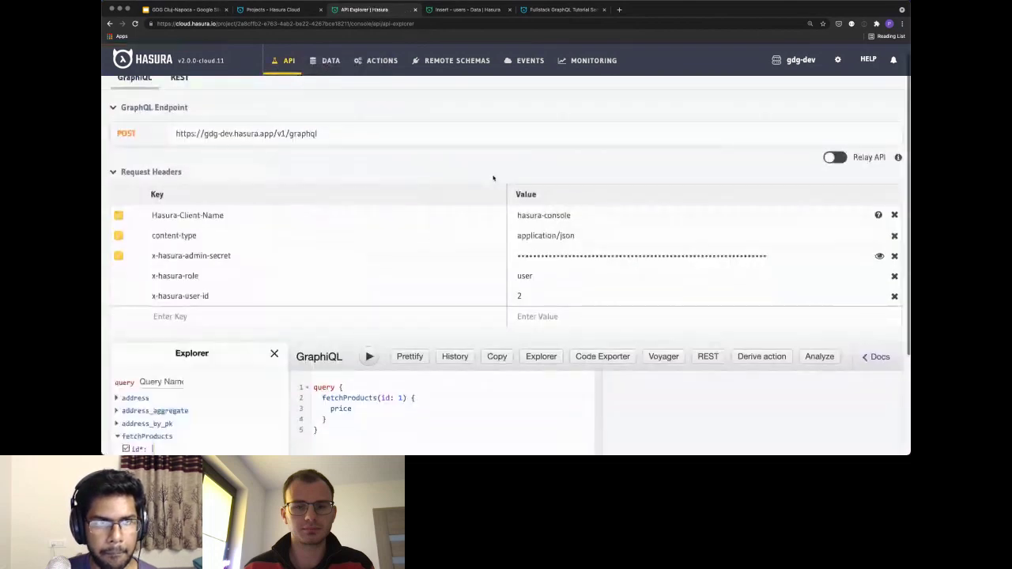
pyautogui.click(609, 62)
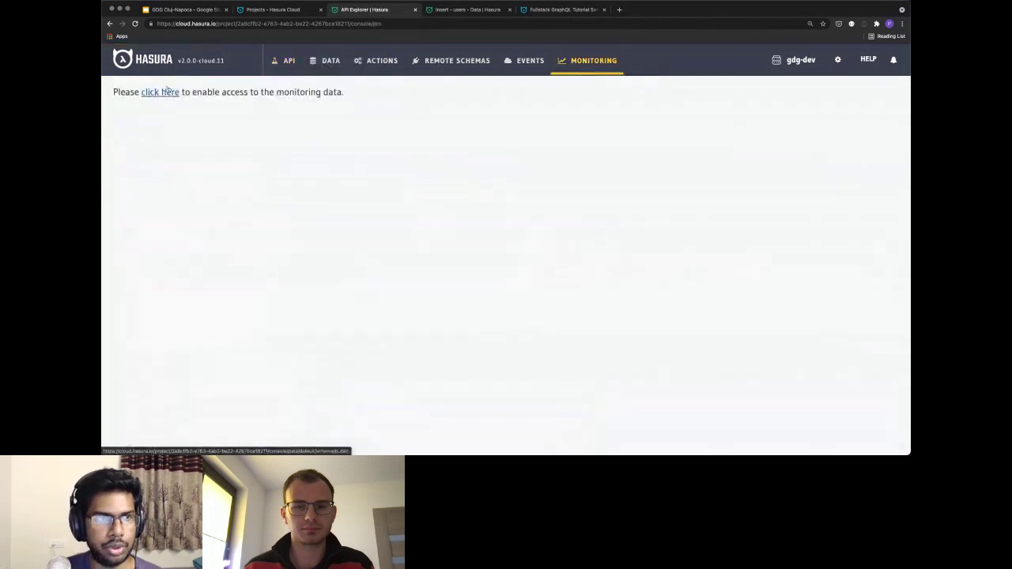
pyautogui.click(167, 92)
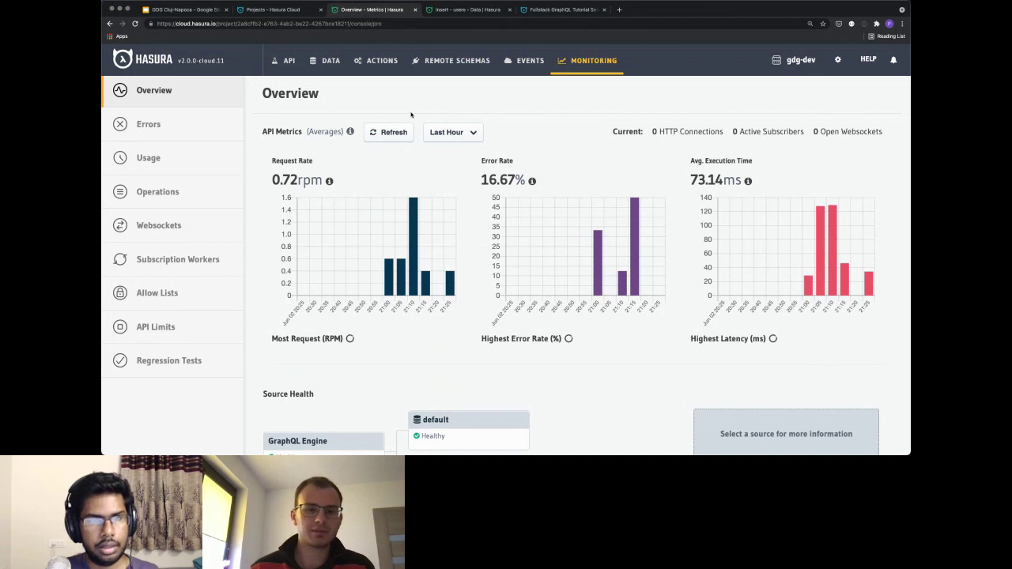
# Revisit the Data Manager and return to the API explorer to show the fetchProducts query in GraphiQL.
pyautogui.click(326, 69)
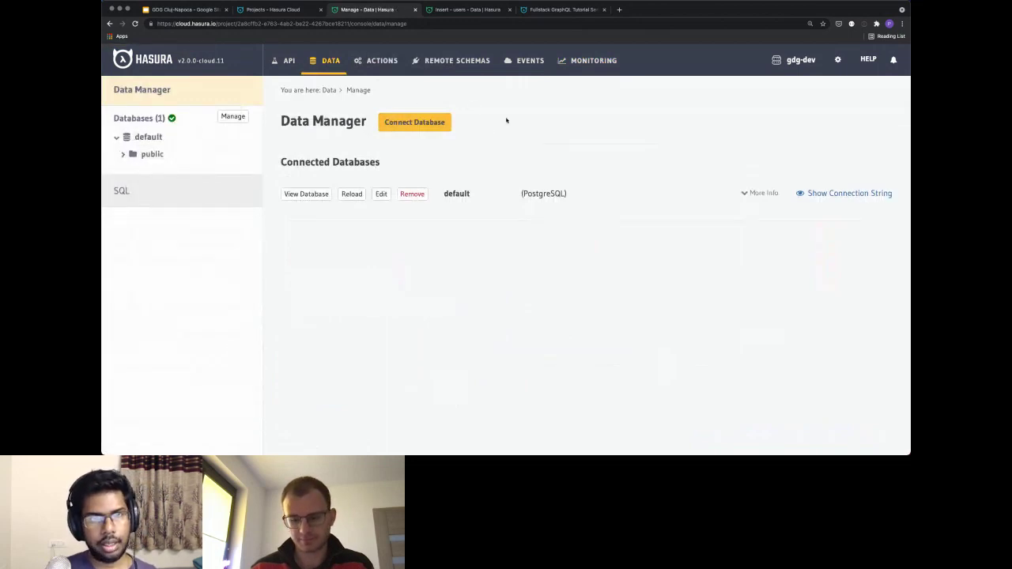
pyautogui.click(300, 68)
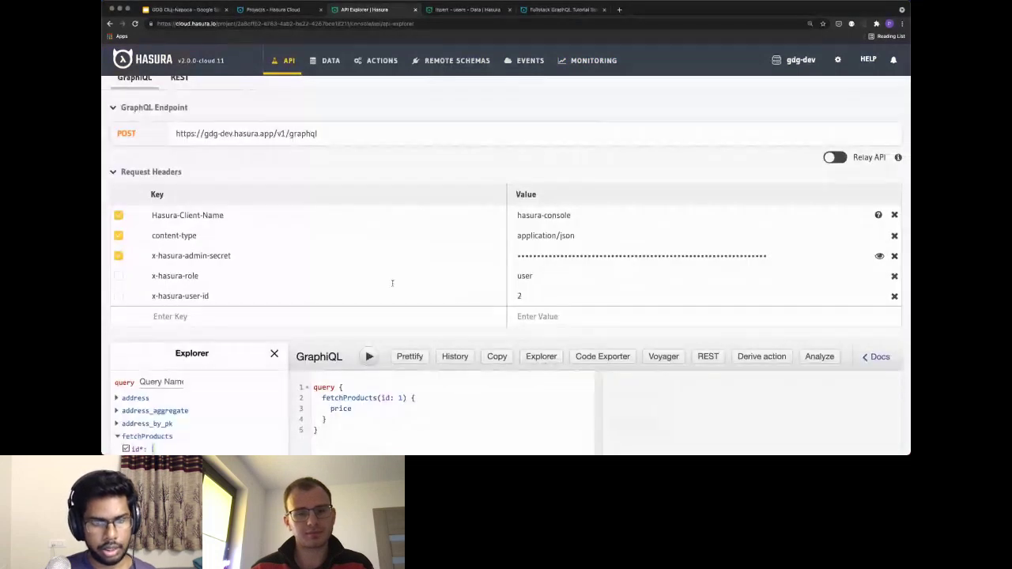
pyautogui.scroll(-2, 392, 283)
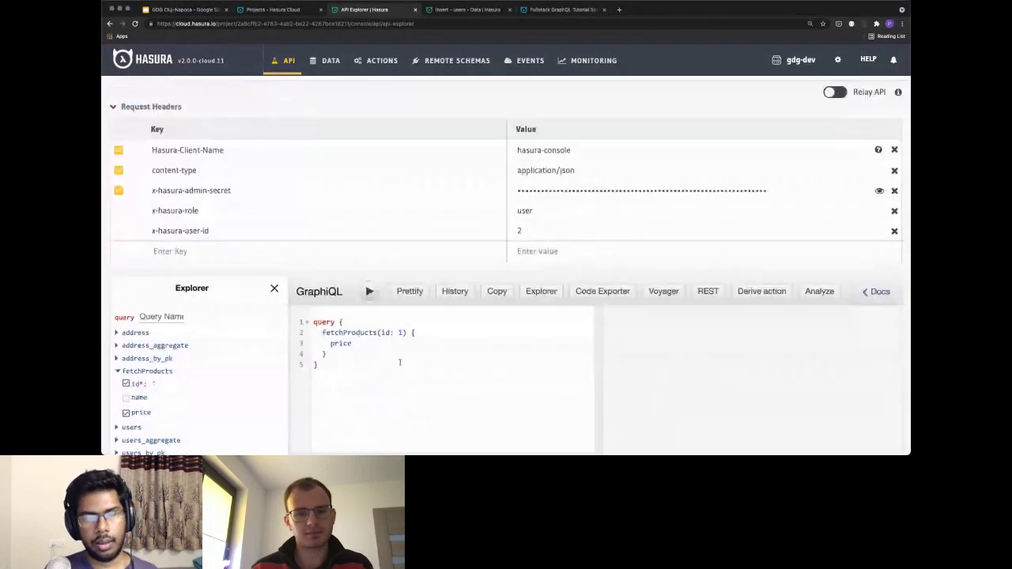